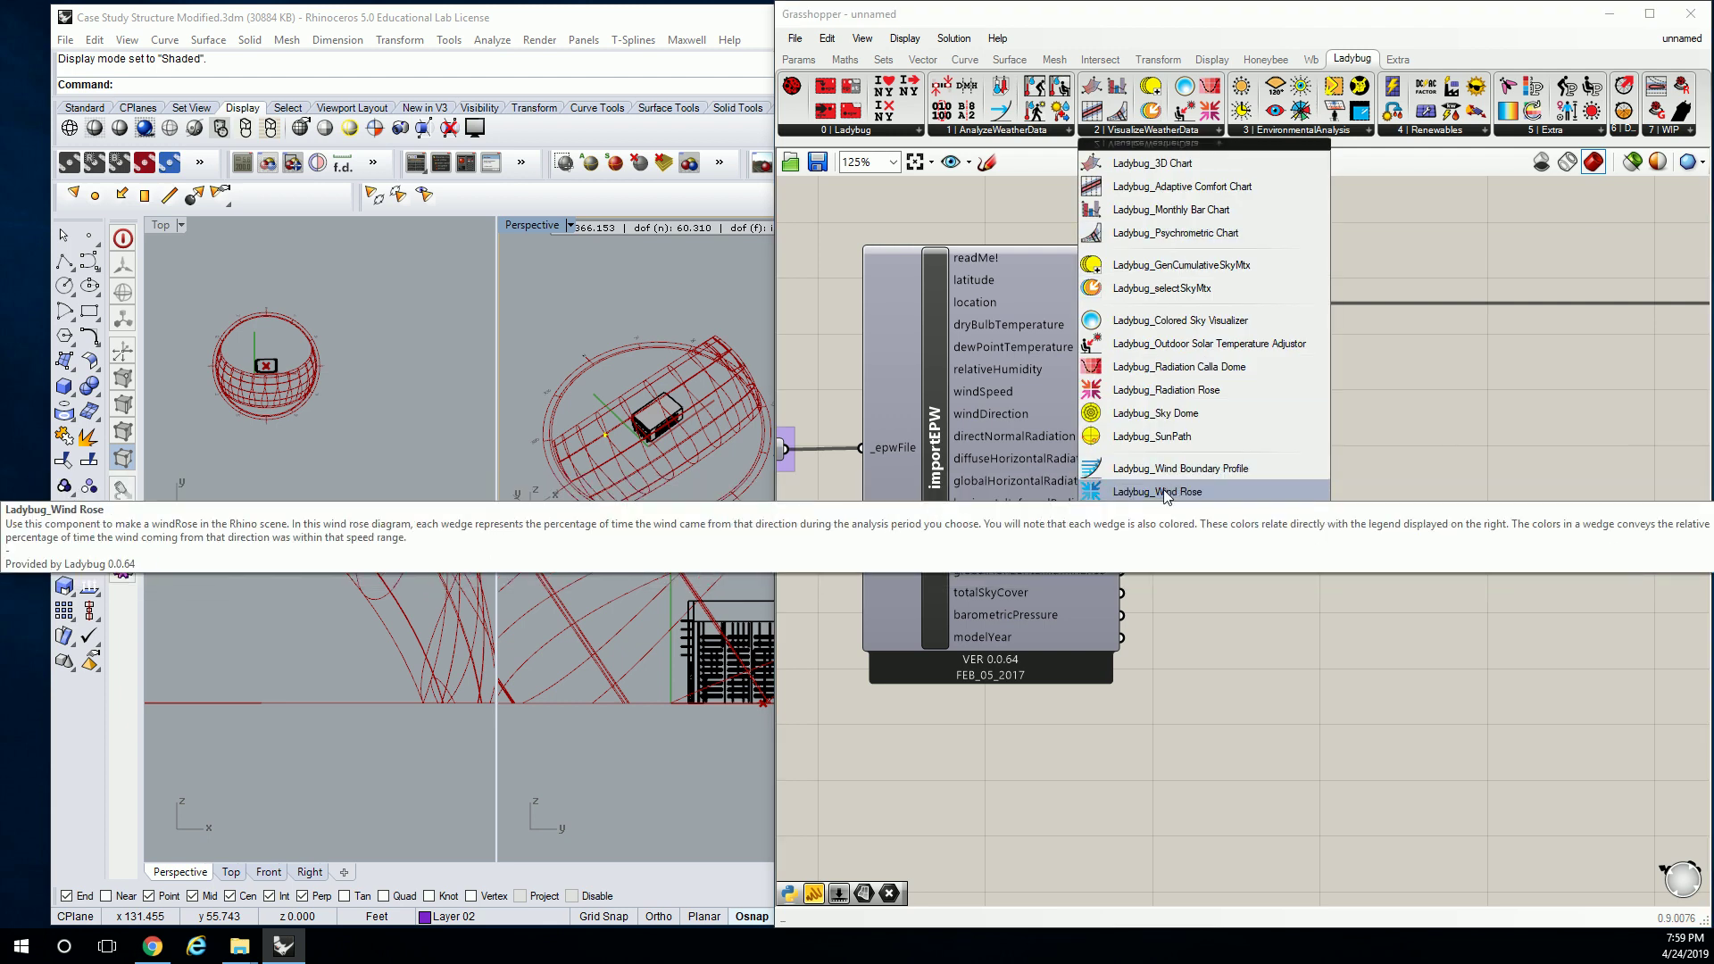
Step: Place a Ladybug Wind Rose component on the canvas beside the importEPW component
left_click_drag(1156, 492, 1358, 535)
scroll(1157, 379, "up", 3)
right_click_drag(1157, 378, 1352, 373)
scroll(1351, 372, "down", 2)
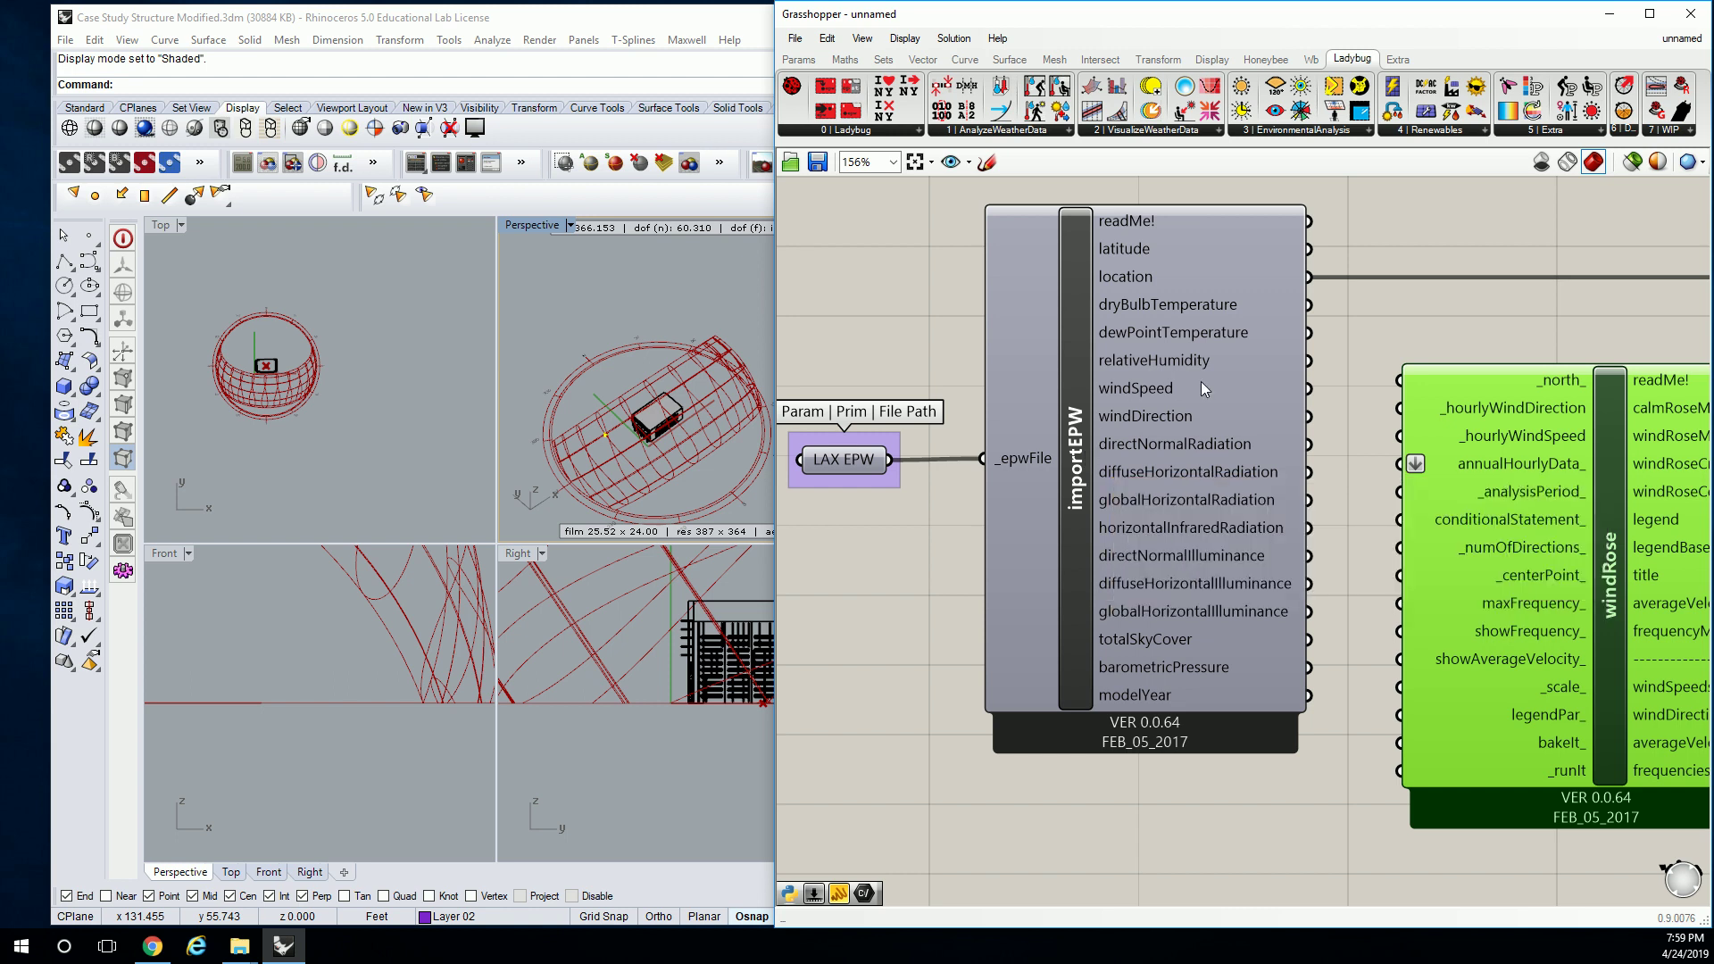
Step: Wire importEPW's windDirection output to windRose's _hourlyWindDirection input and windSpeed to _hourlyWindSpeed
left_click_drag(1310, 419, 1399, 408)
left_click_drag(1519, 459, 1522, 458)
right_click_drag(1513, 444, 1446, 441)
left_click(1321, 361)
left_click_drag(1242, 383, 1379, 430)
right_click(1305, 328)
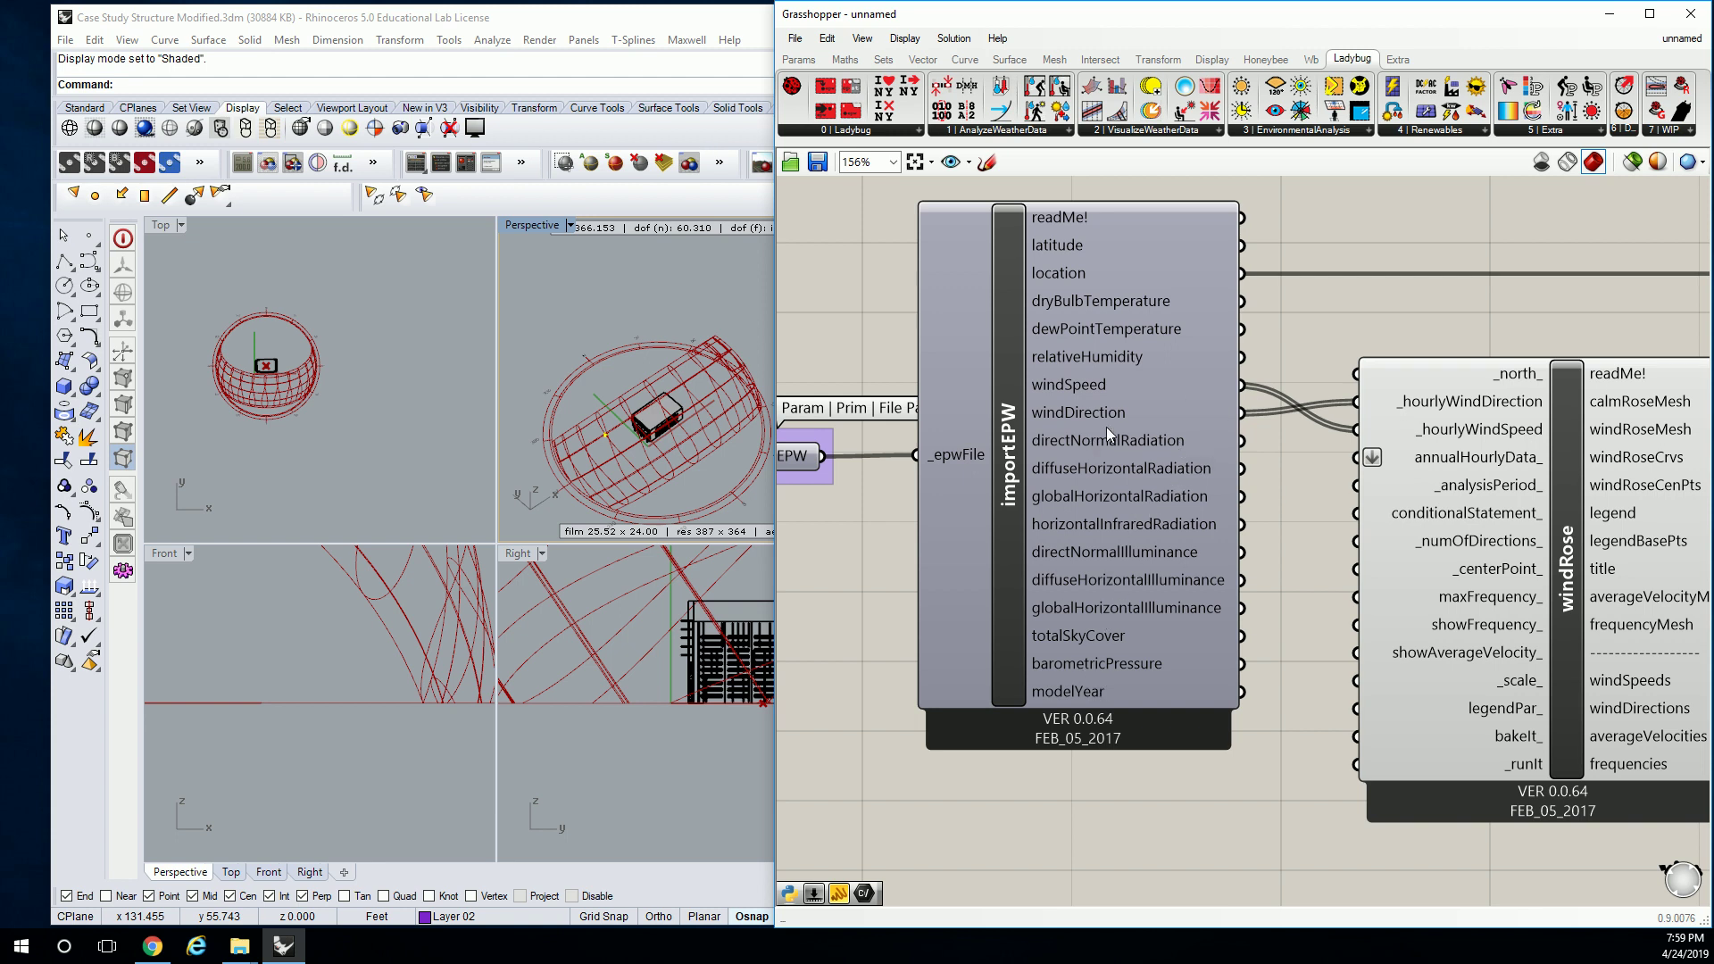
right_click_drag(1446, 335, 1367, 320)
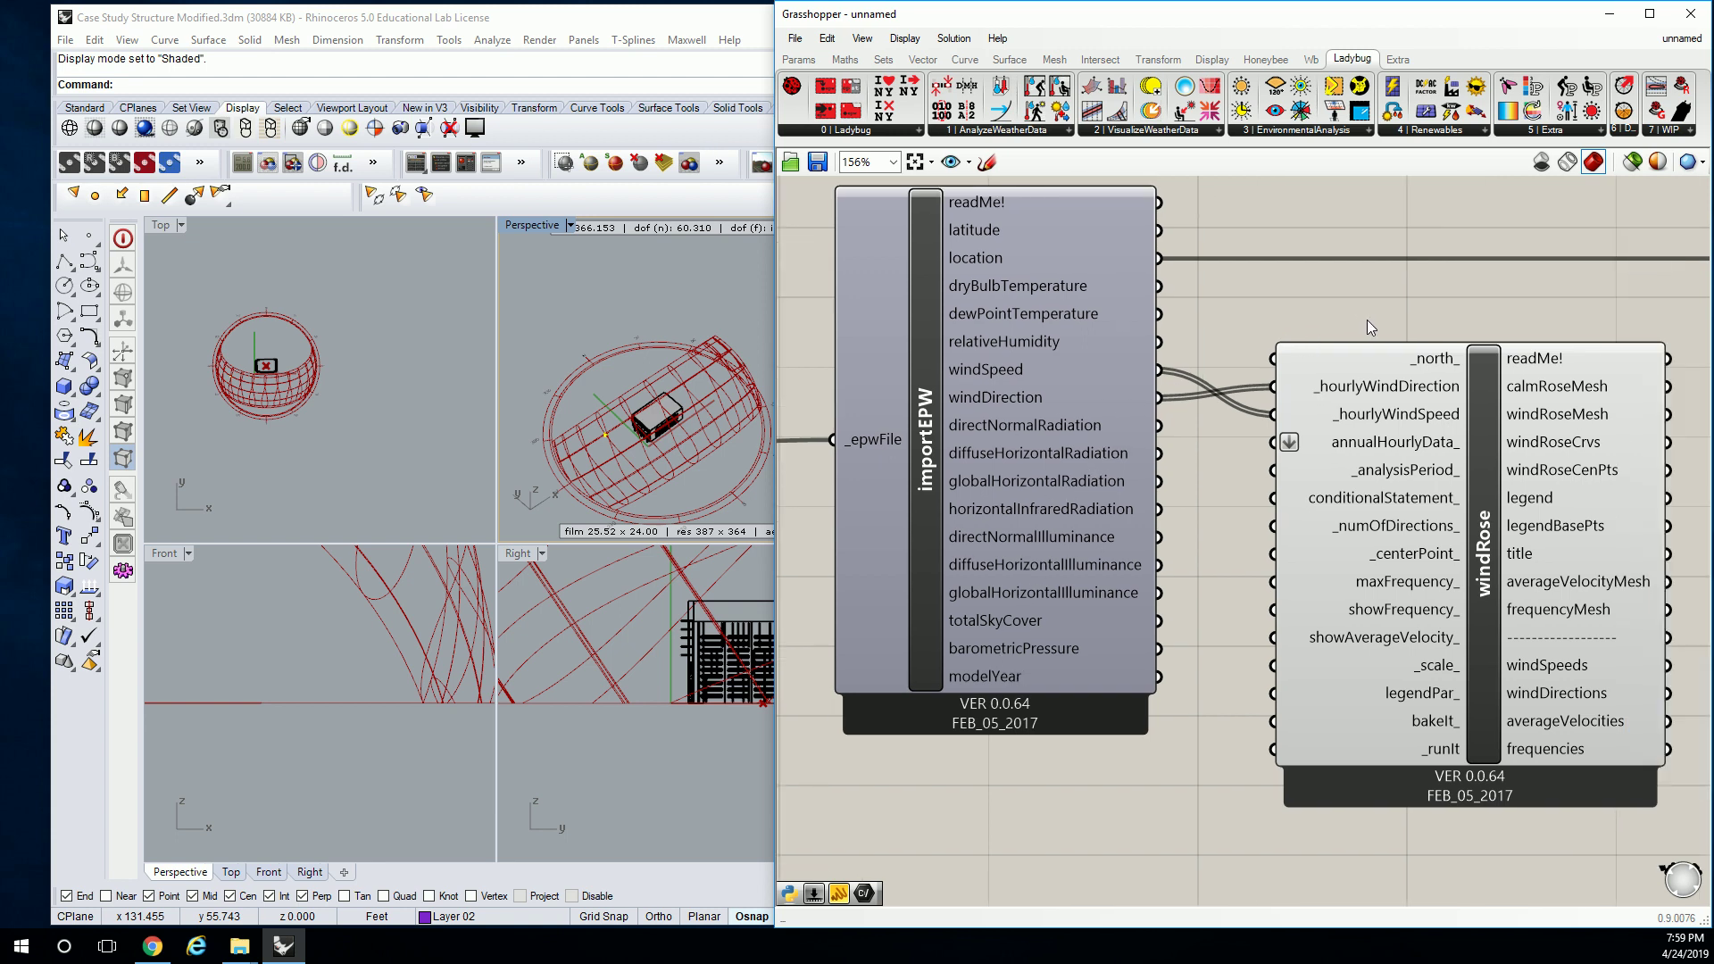
Step: Maximize the Top viewport in Rhino and view the sun path from above
left_click(255, 250)
double_click(160, 225)
scroll(370, 379, "down", 10)
scroll(373, 378, "up", 10)
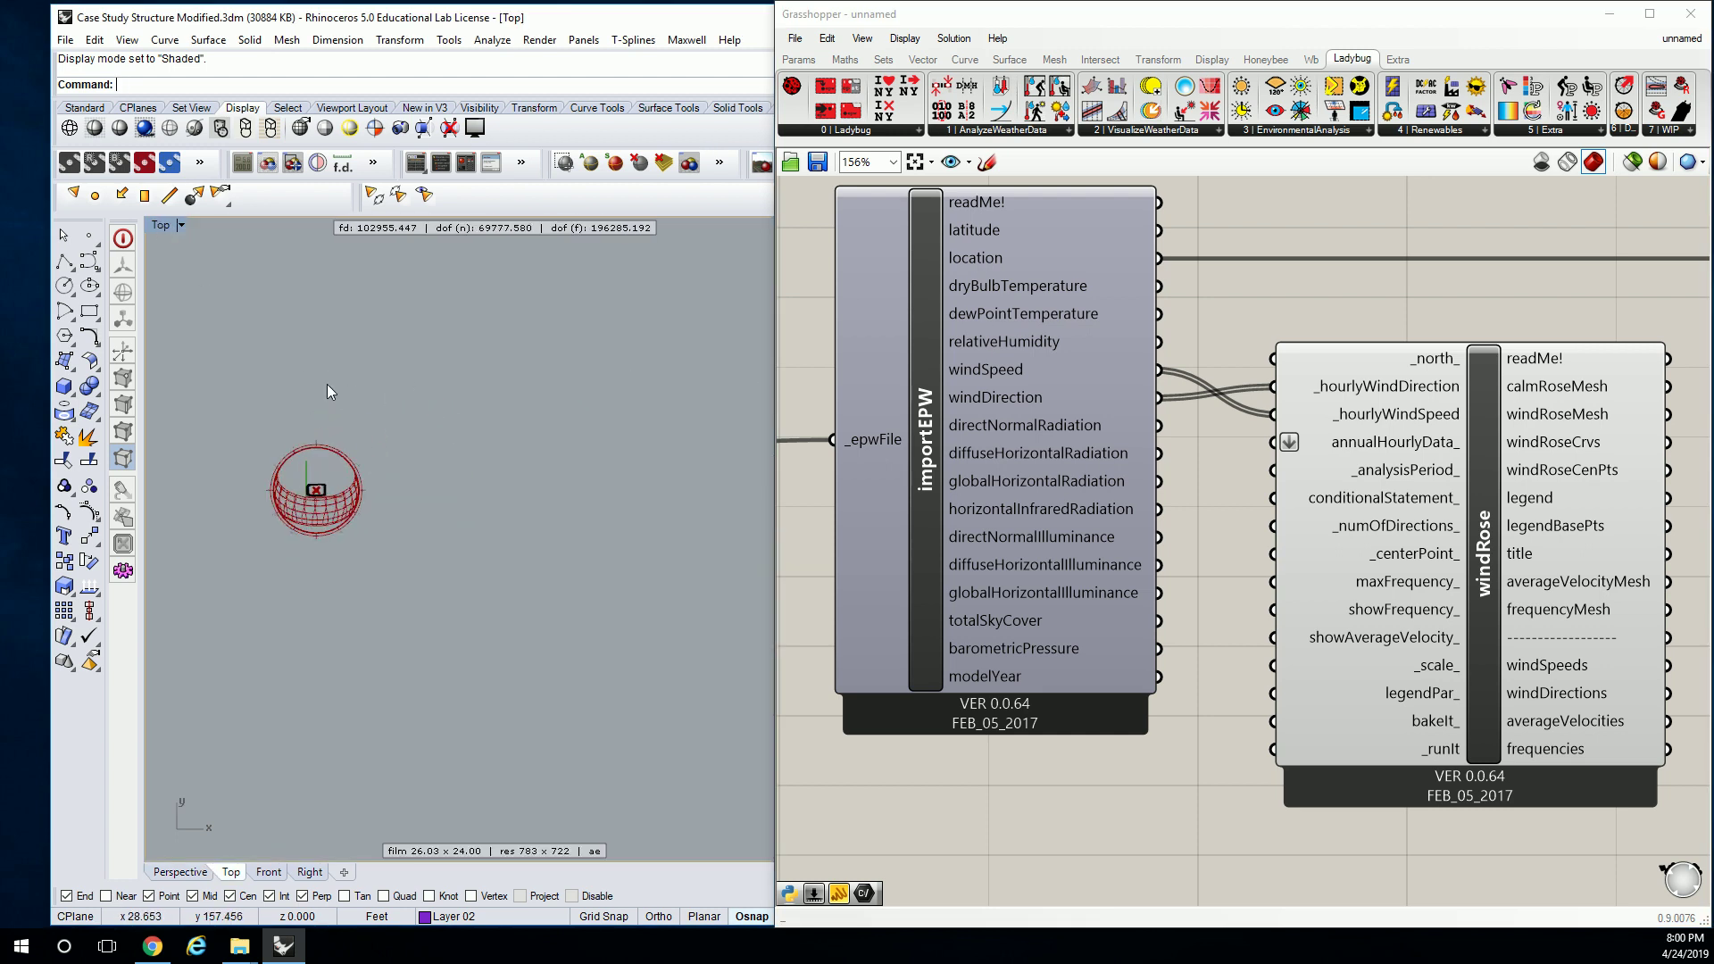
right_click_drag(1336, 282, 1203, 267)
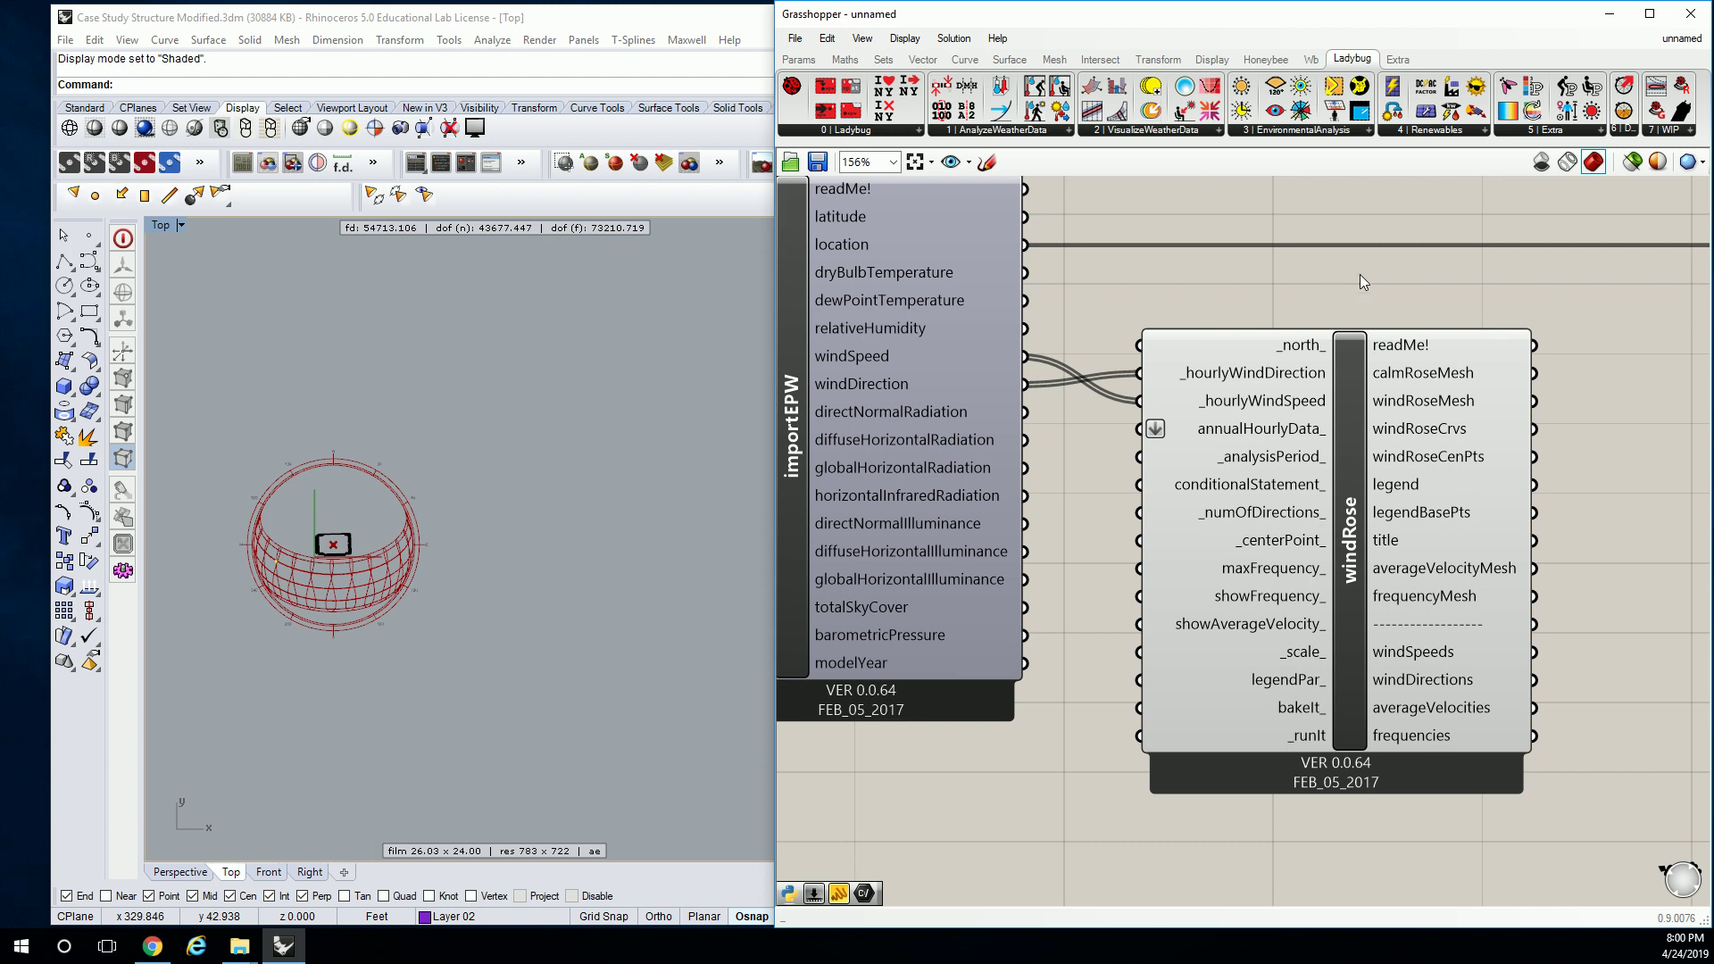
left_click(808, 60)
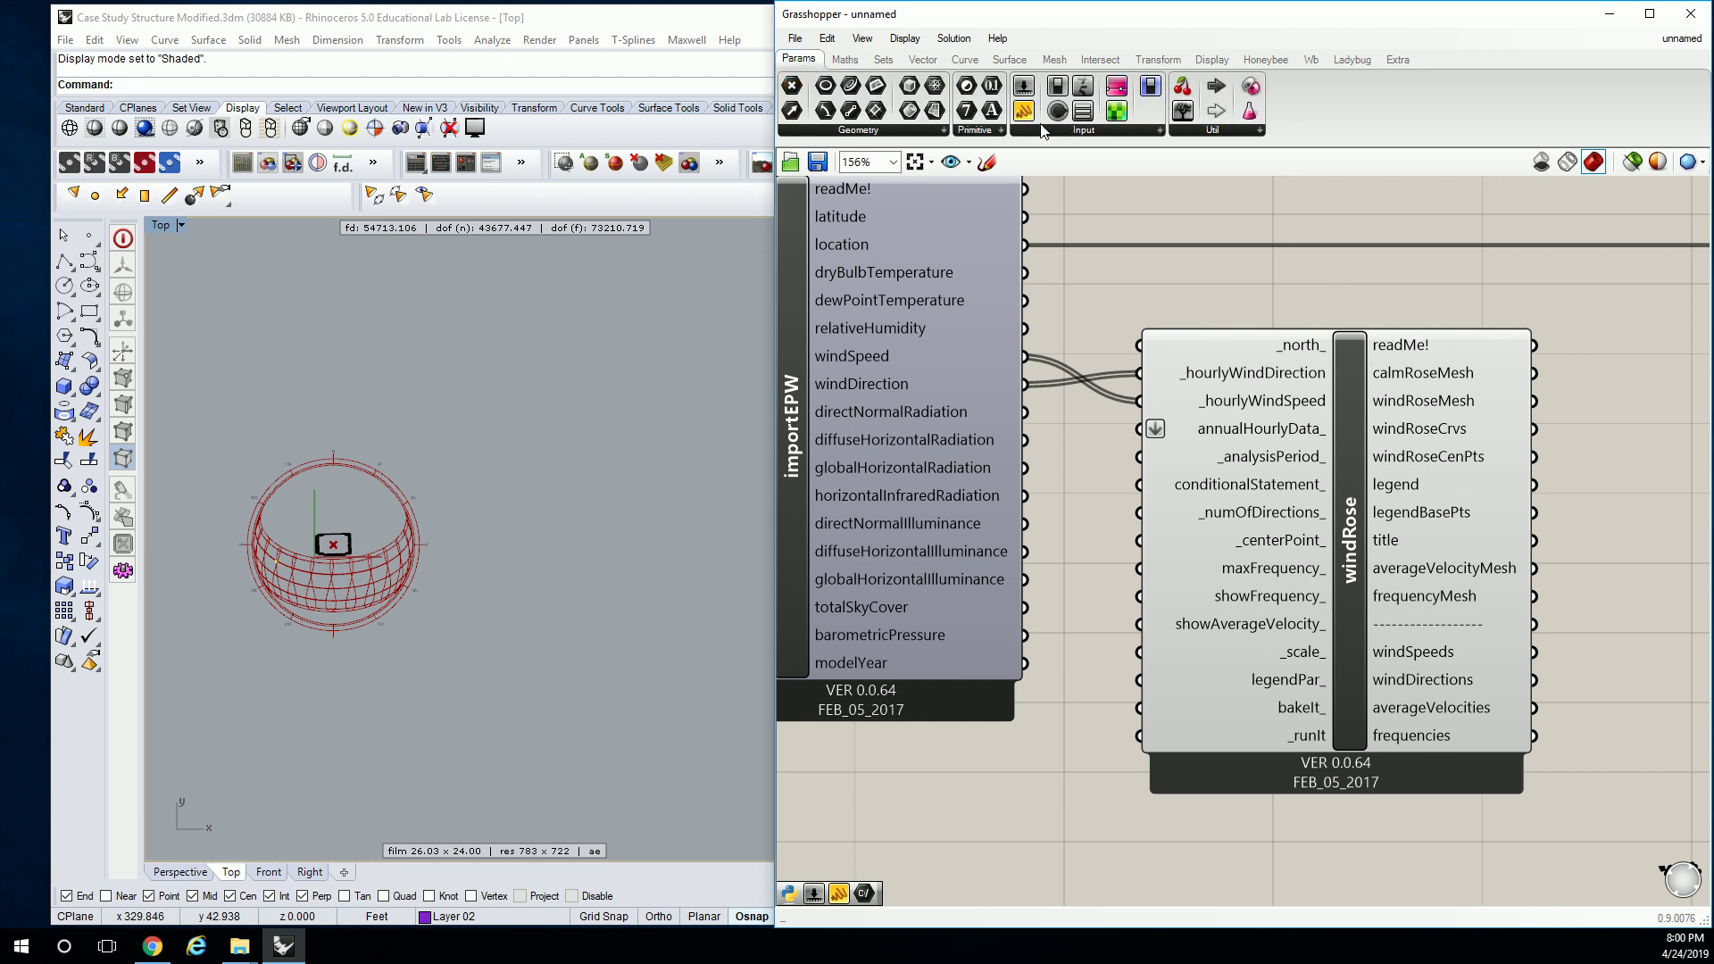
left_click_drag(1024, 109, 1622, 300)
right_click_drag(1623, 300, 1448, 316)
left_click_drag(1448, 316, 1528, 318)
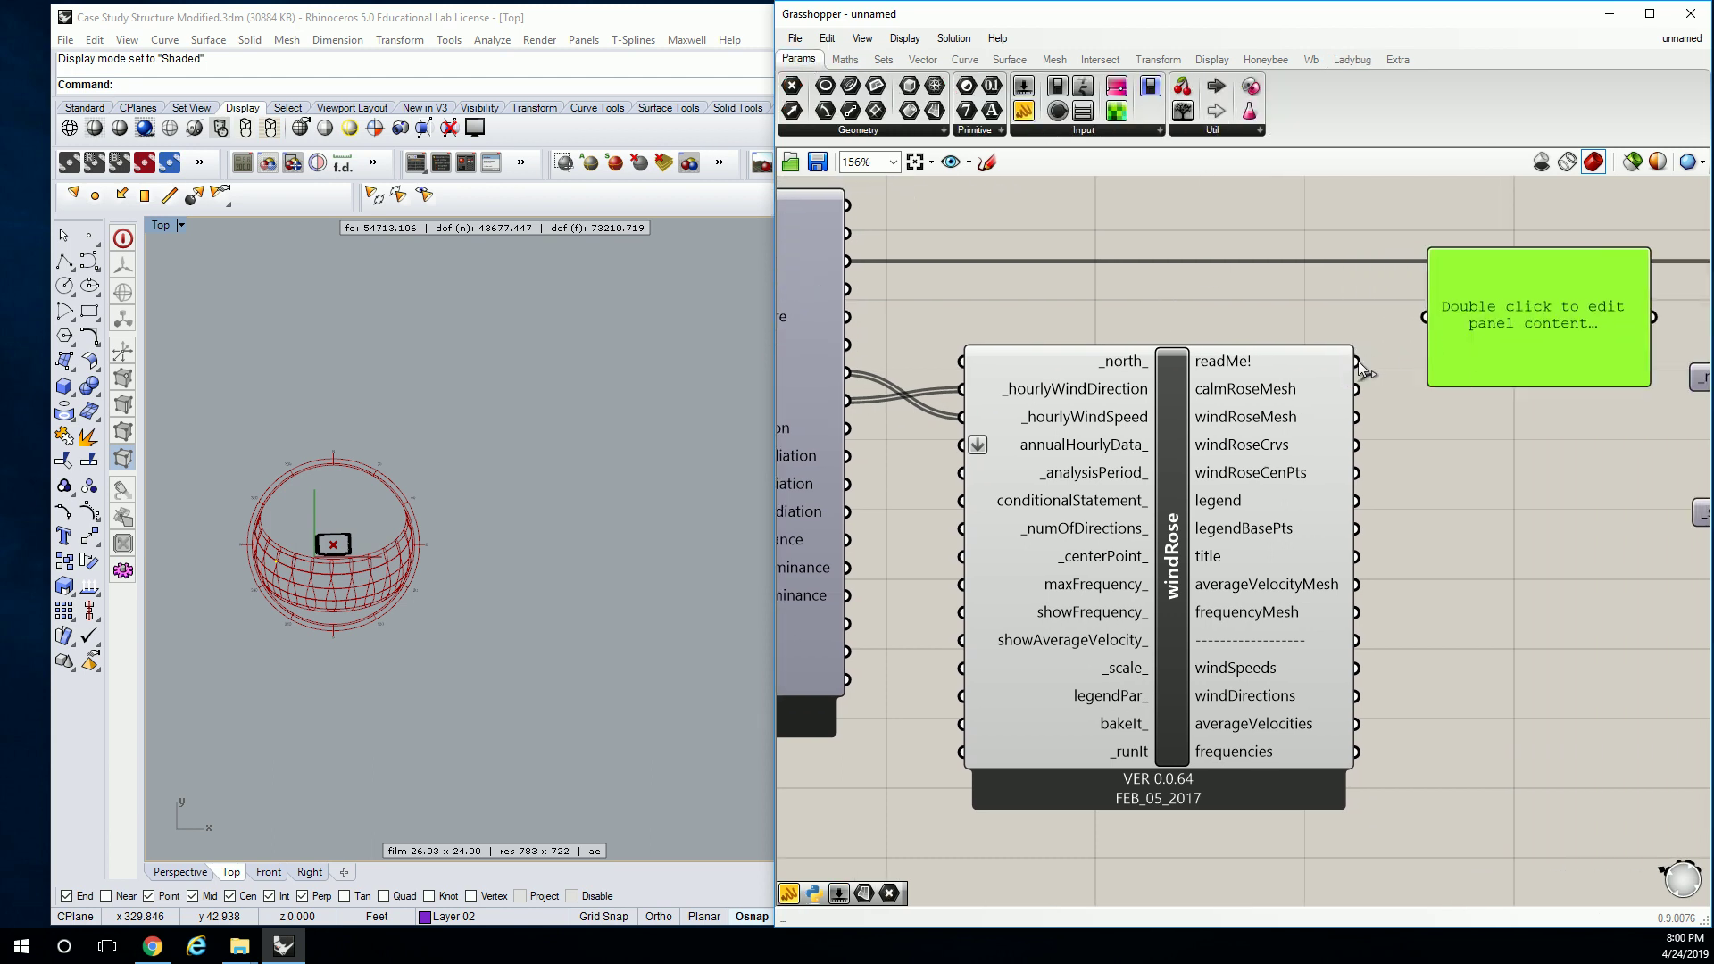
left_click_drag(1358, 361, 1492, 325)
right_click_drag(1492, 325, 1440, 397)
key("Delete")
Step: Move the windRose component farther from importEPW to leave room for its inputs
left_click_drag(1097, 548, 1264, 527)
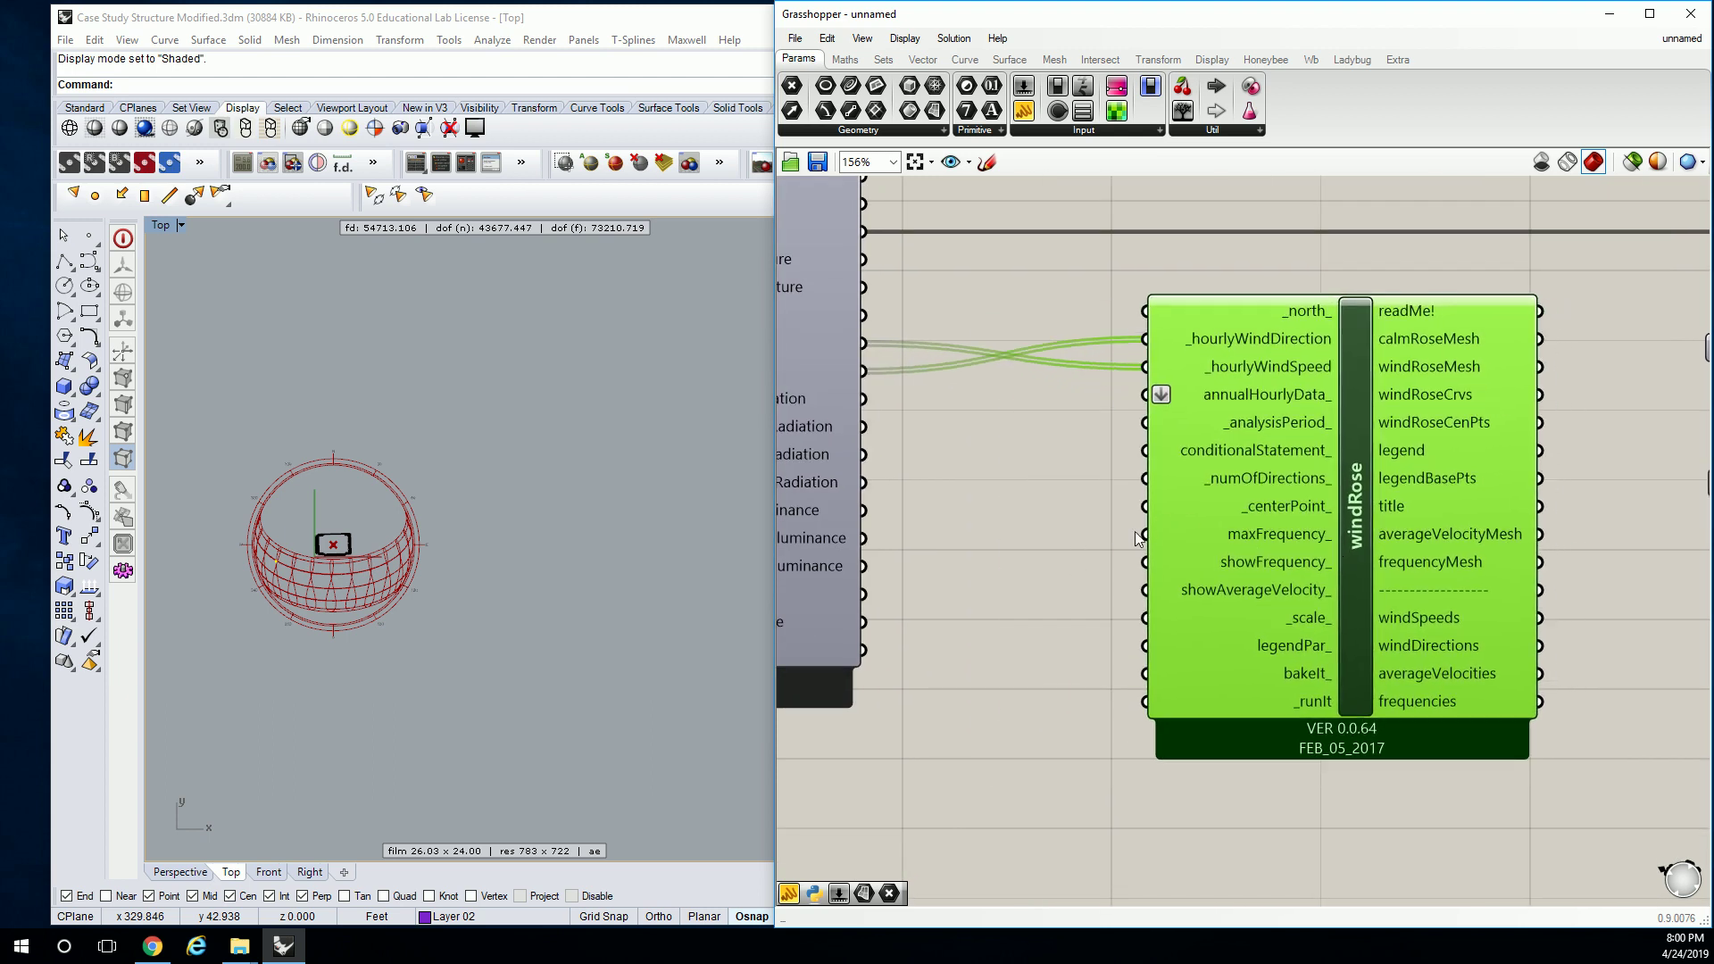
left_click(938, 549)
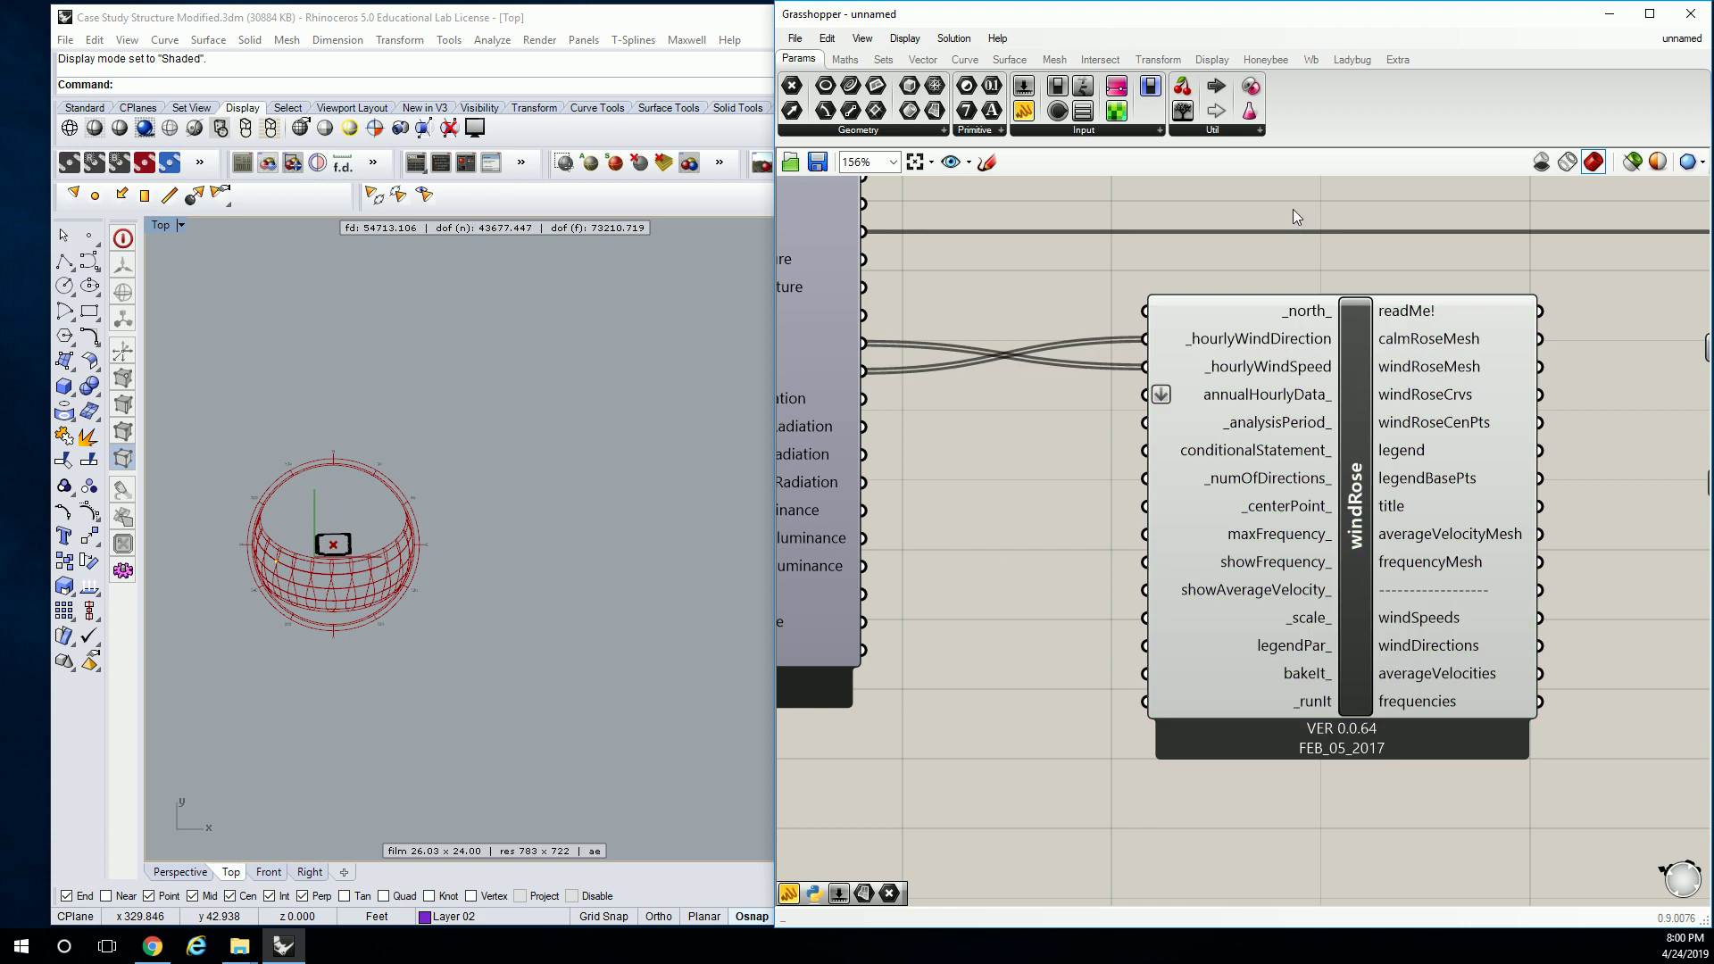
Step: Enable the viewFromSun component wired to sunPath's sunVectors output
right_click_drag(1293, 223, 931, 292)
right_click_drag(1495, 361, 1042, 346)
right_click_drag(1433, 346, 1028, 356)
left_click(1434, 348)
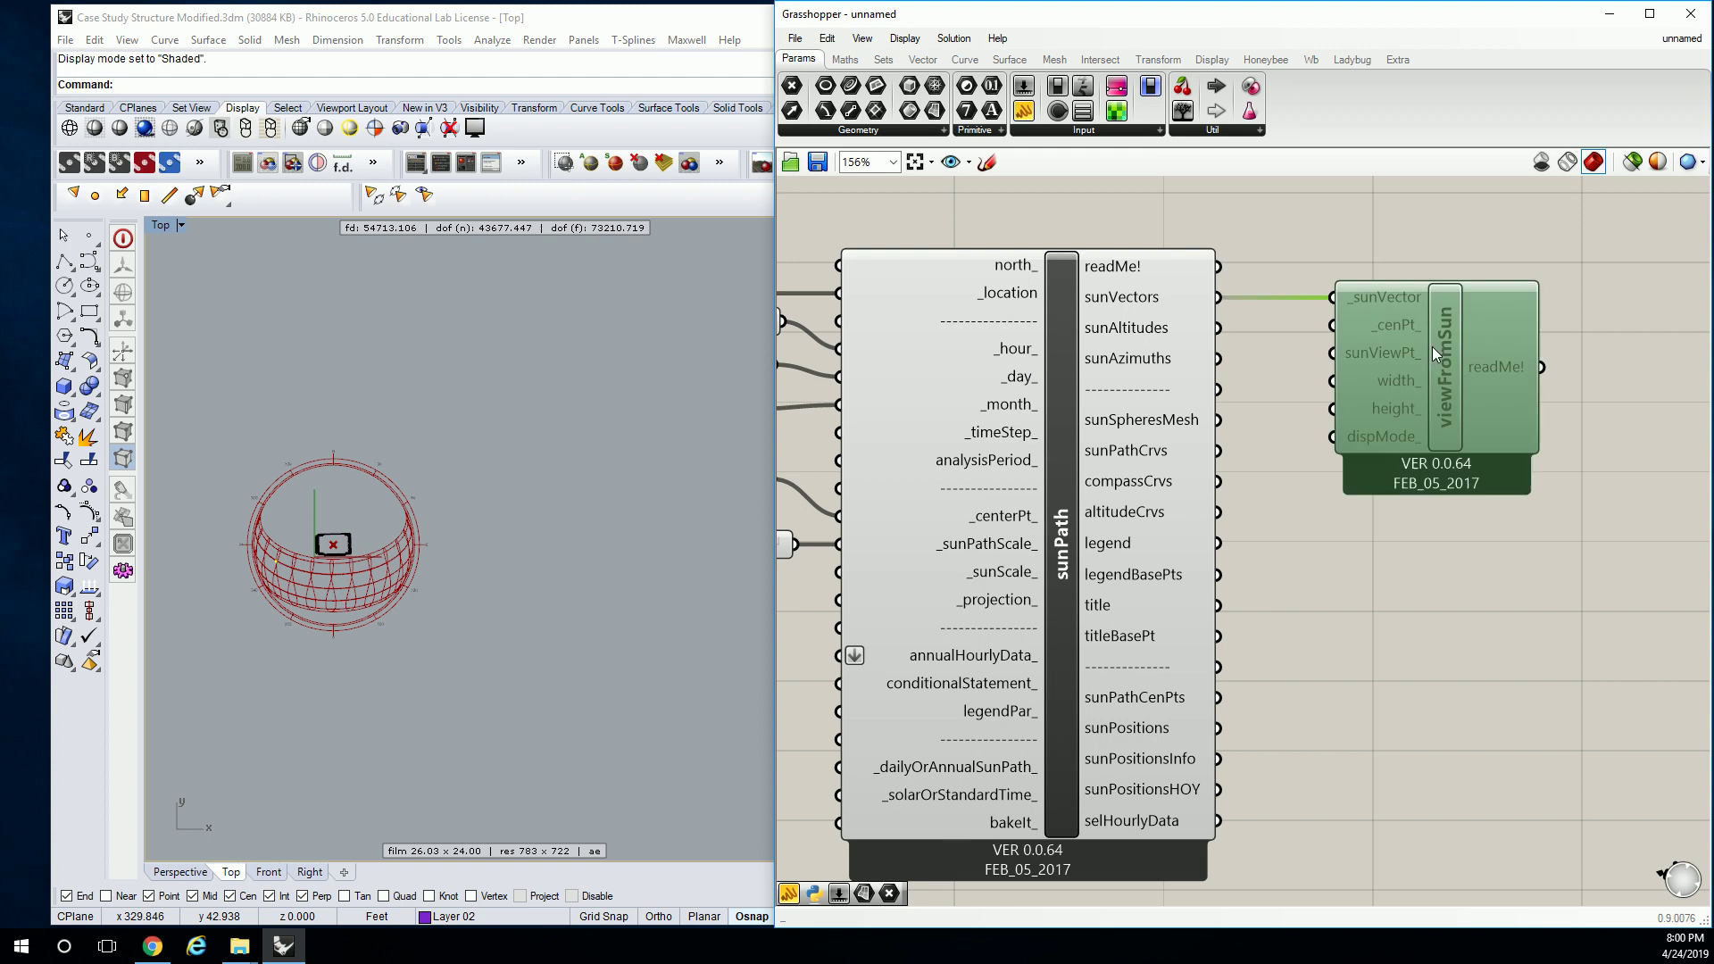
right_click(1453, 391)
left_click(1500, 527)
right_click_drag(1205, 309, 1462, 286)
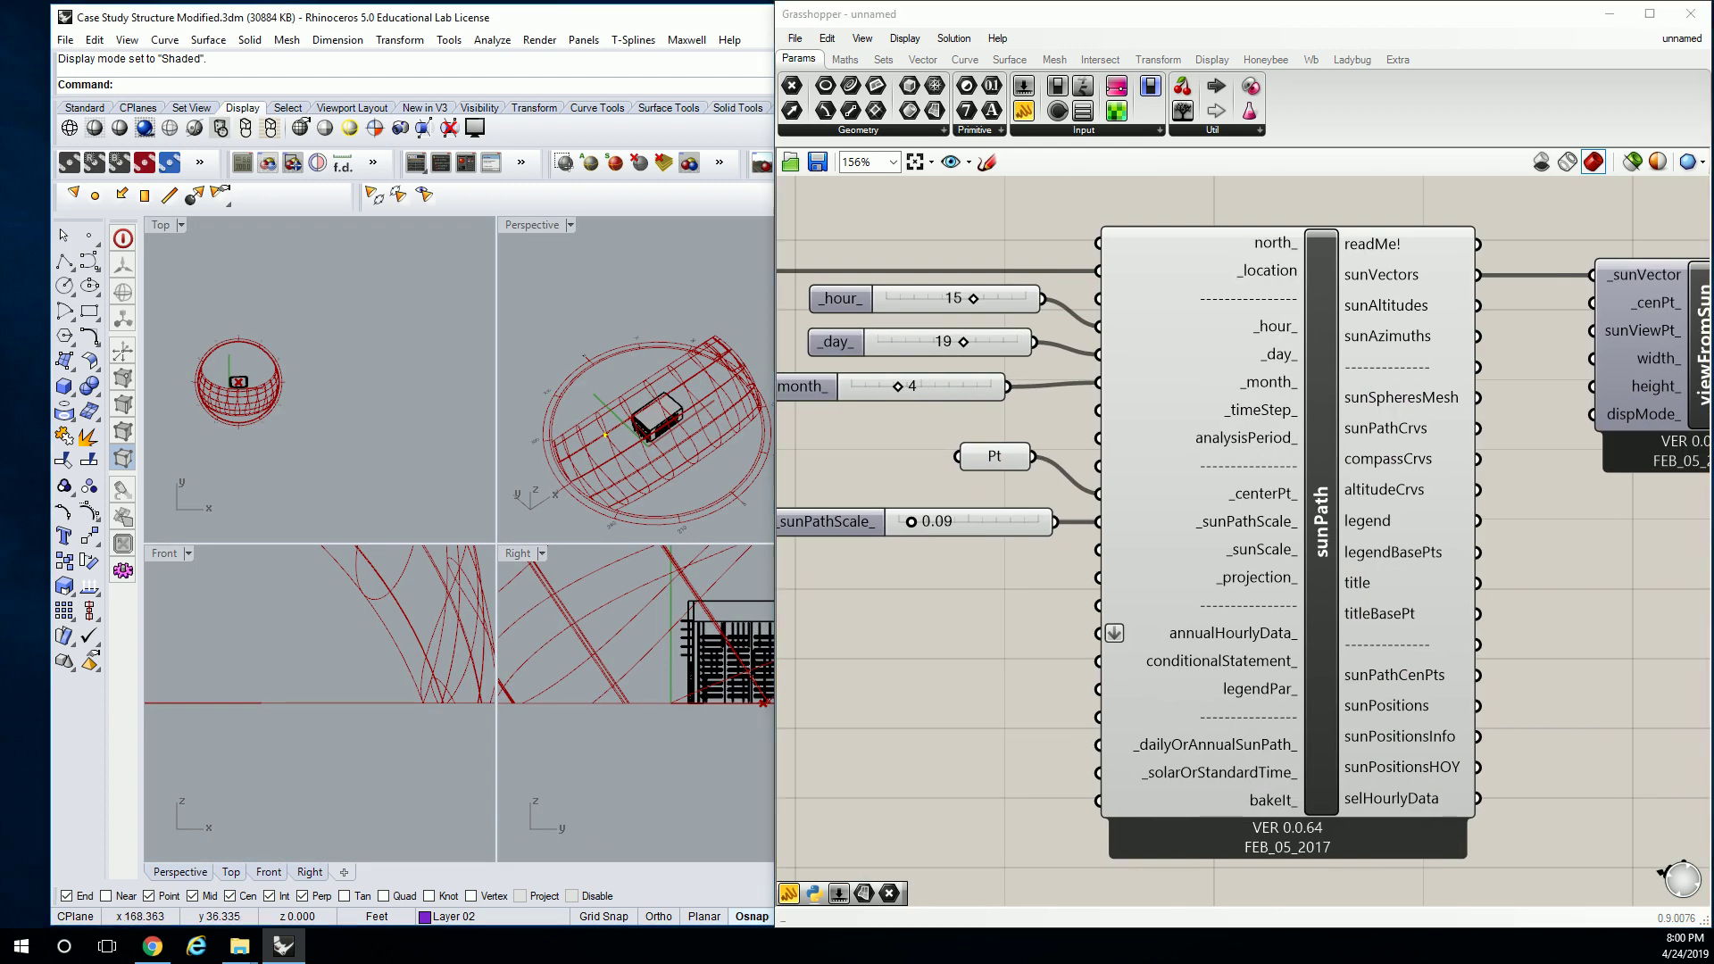
Step: Set the sun path's _hour_ slider to 10 and close the floating viewFromSun viewport
right_click_drag(1179, 333, 1469, 347)
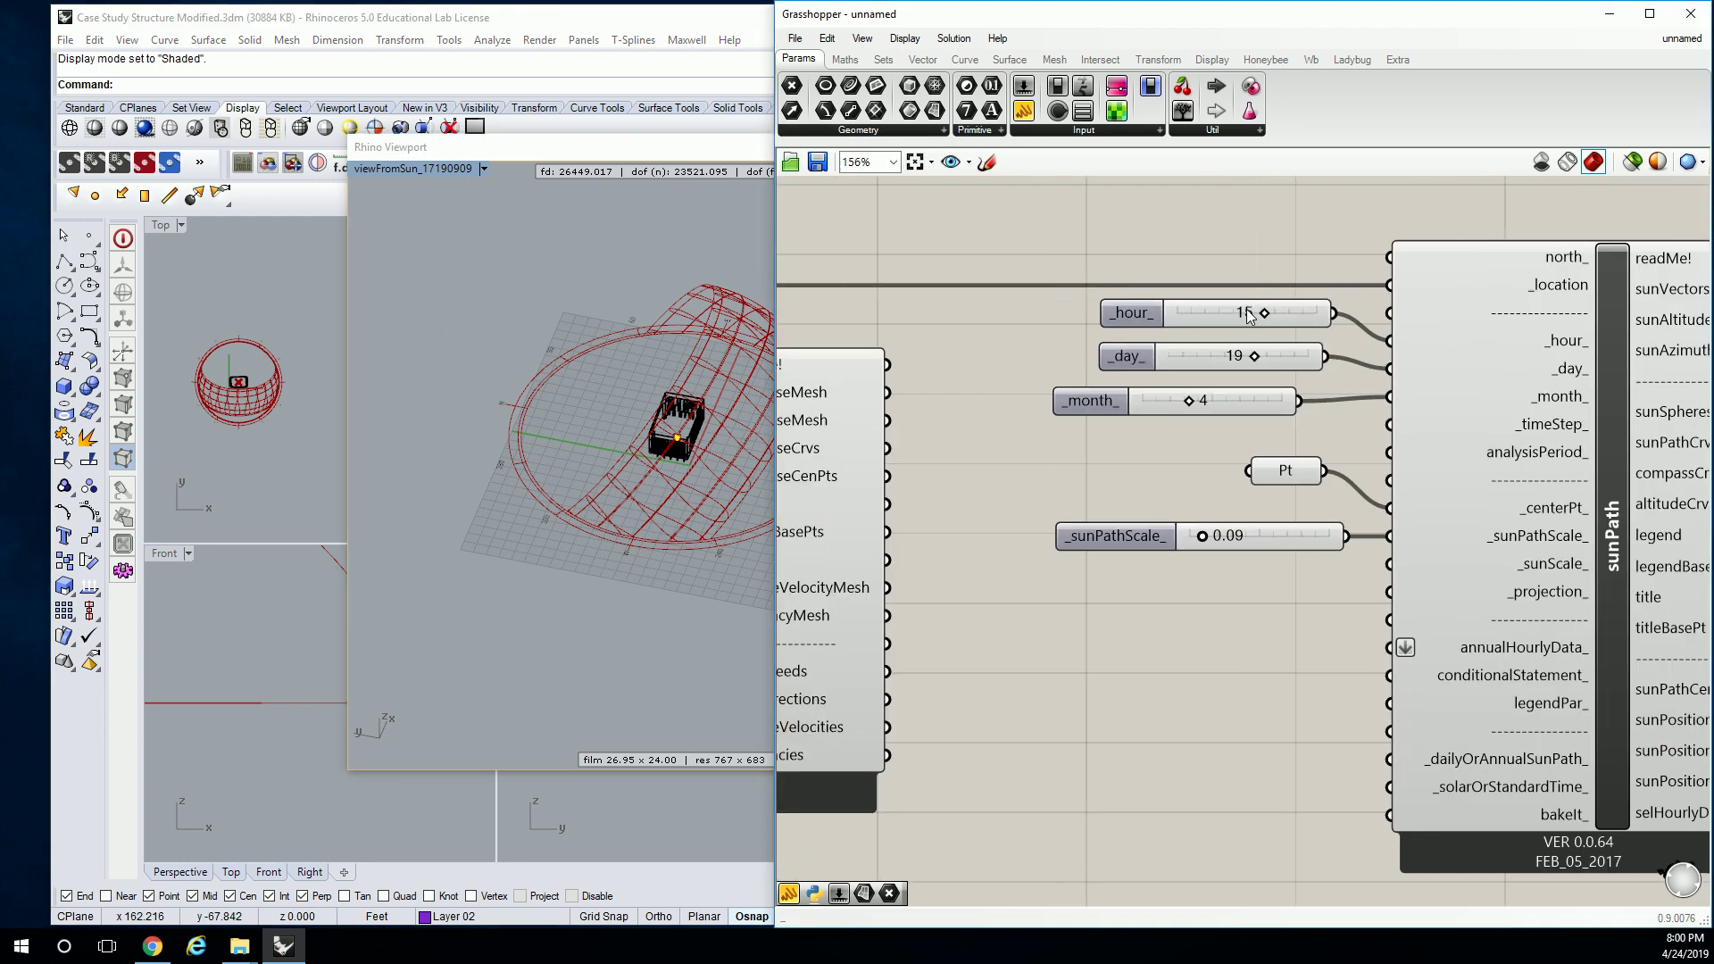
left_click_drag(1285, 320, 1257, 318)
left_click(715, 138)
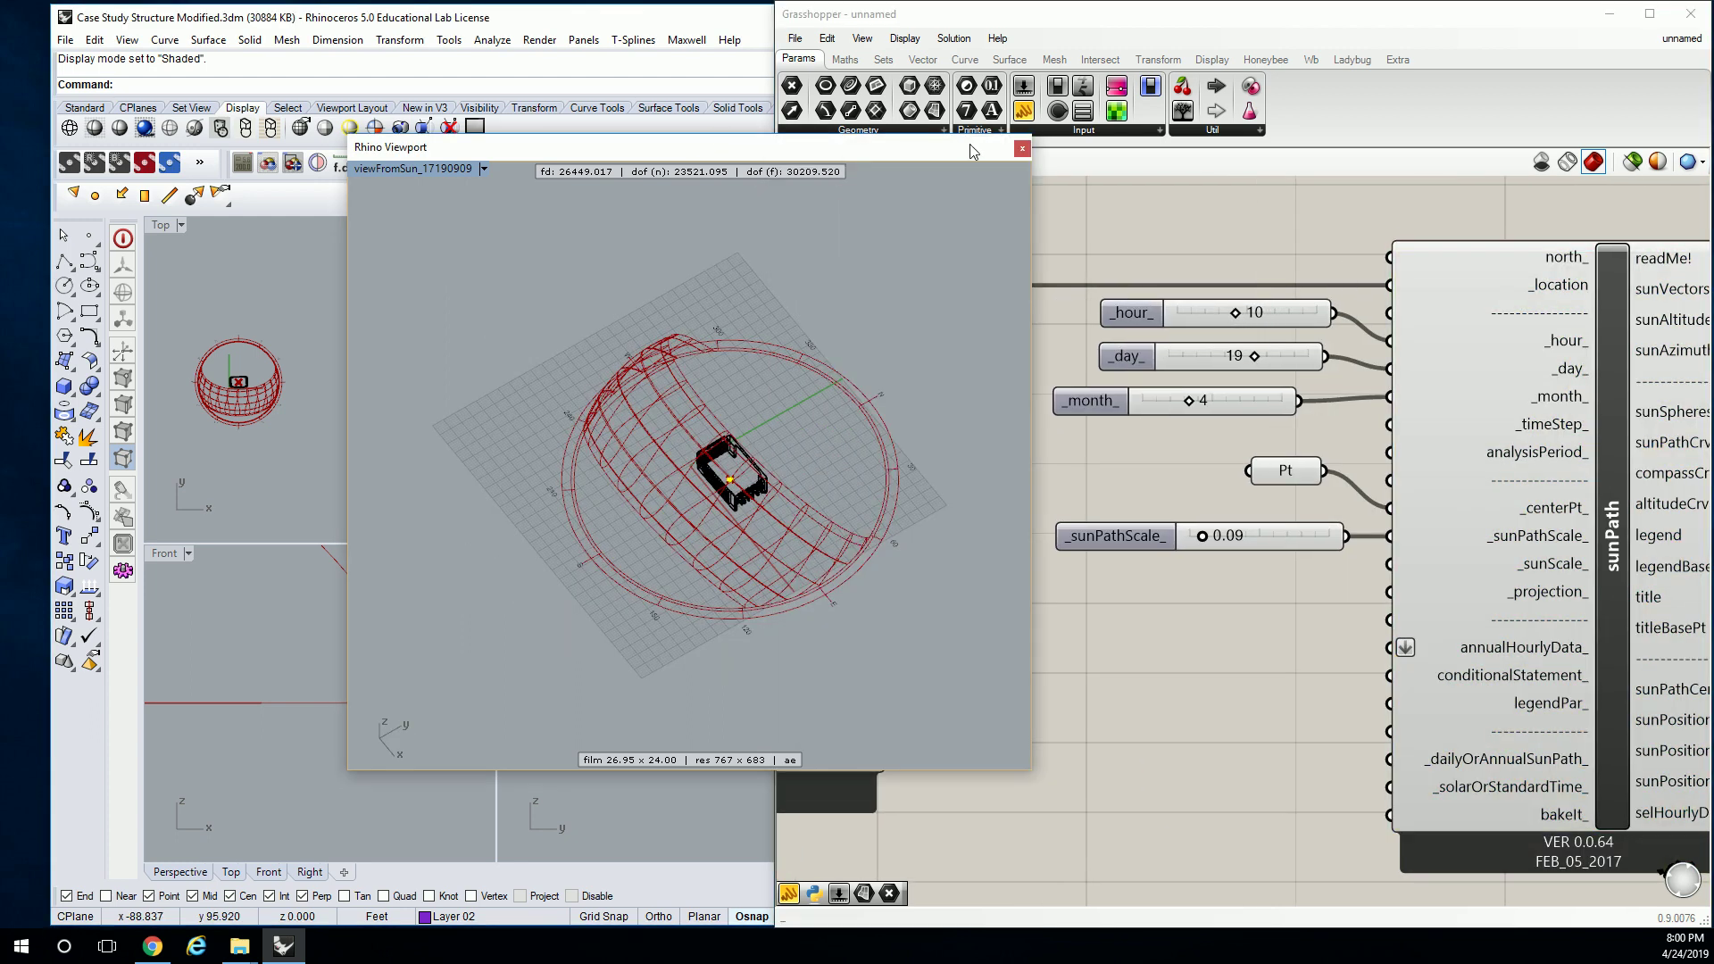
left_click(1030, 155)
Step: Set the sun path's _hour_ slider to 12 and close the reopened viewFromSun viewport
left_click_drag(1254, 319, 1267, 319)
left_click_drag(1094, 400, 744, 200)
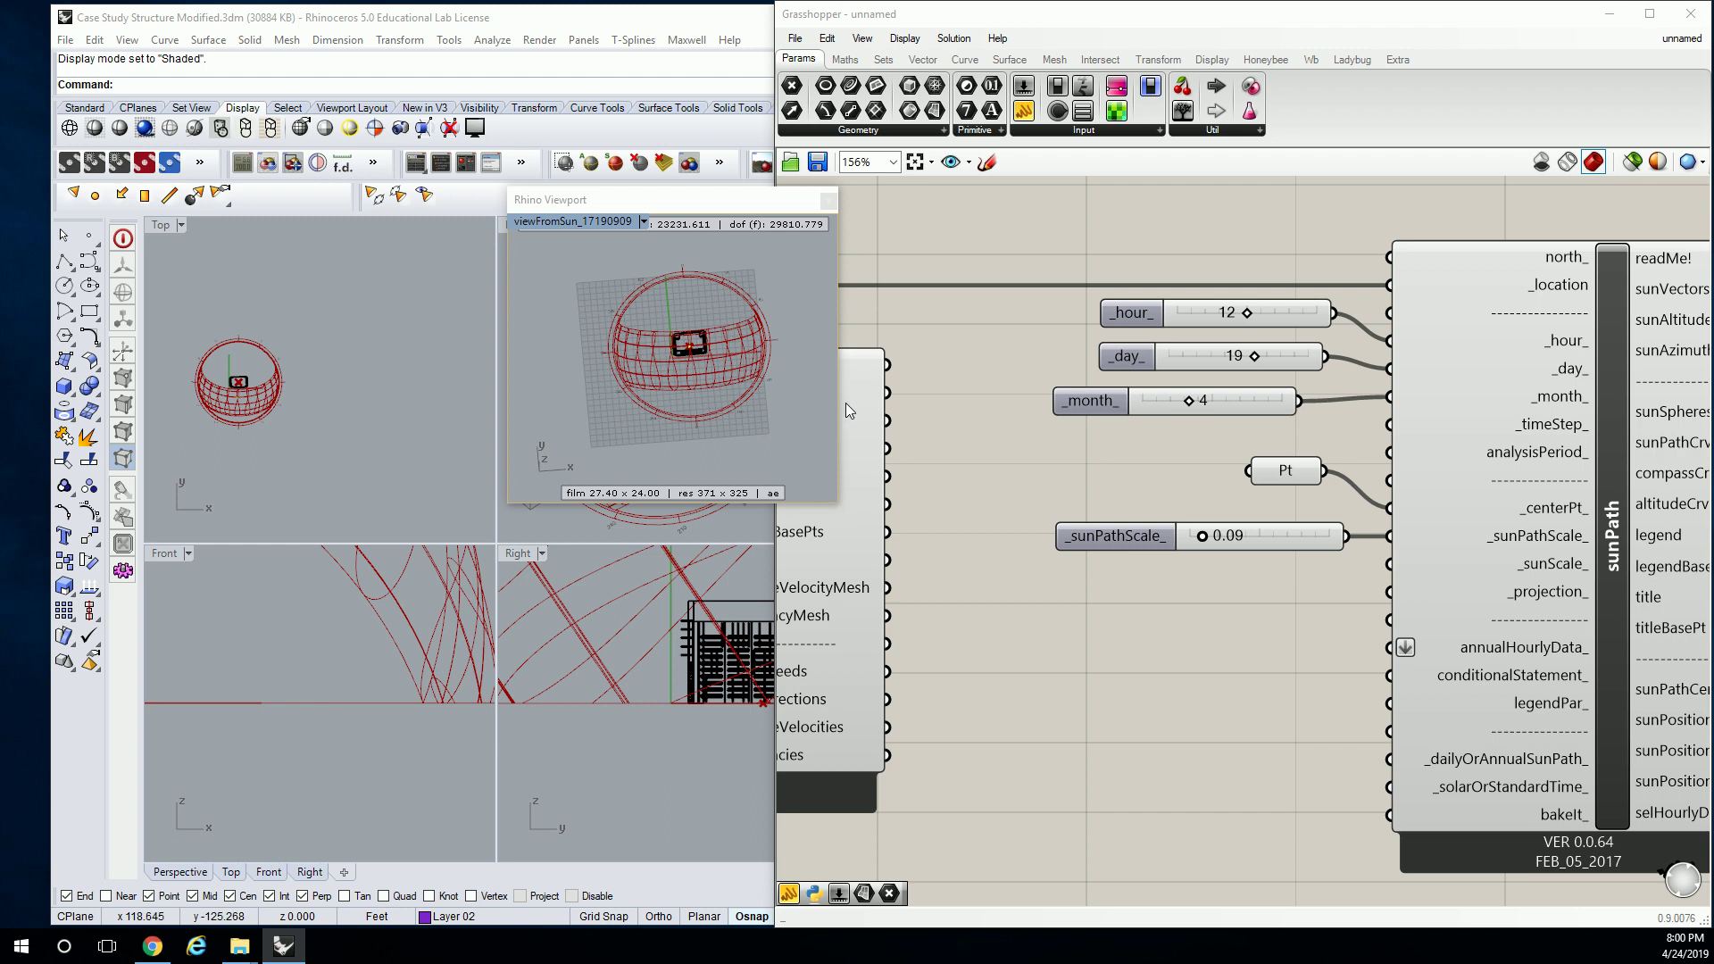
left_click(827, 204)
Step: Disable the viewFromSun component to stop it from opening a floating viewport
right_click_drag(1339, 446, 895, 471)
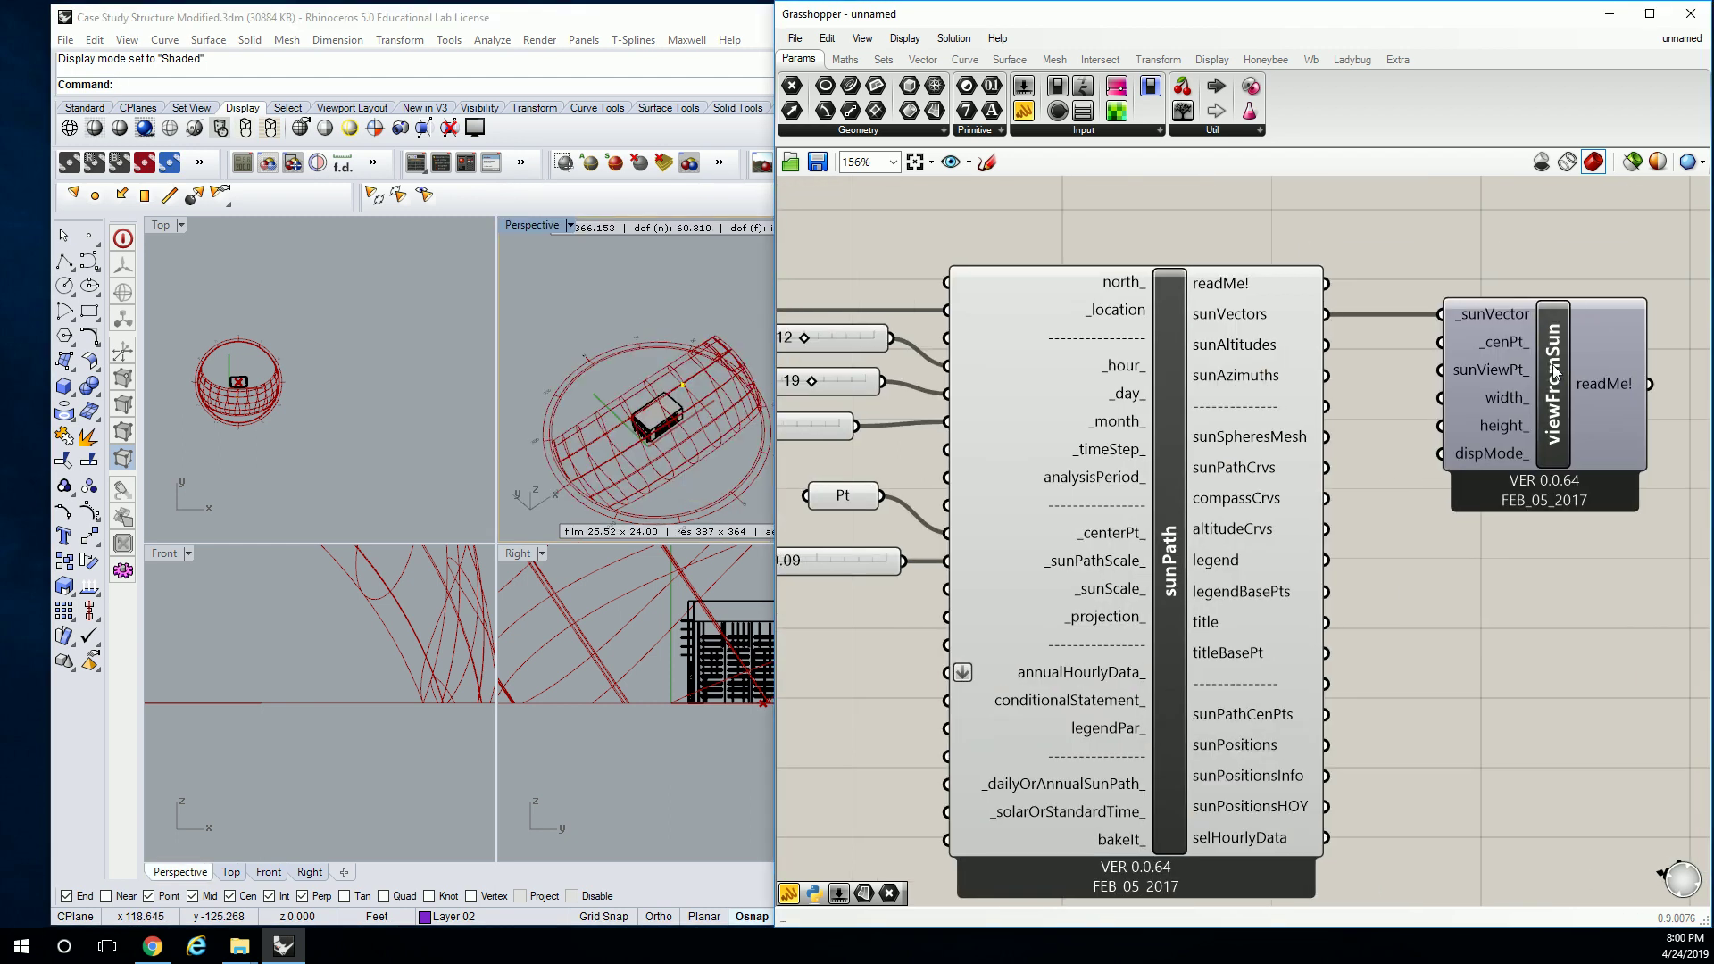
right_click(1480, 368)
left_click(1544, 503)
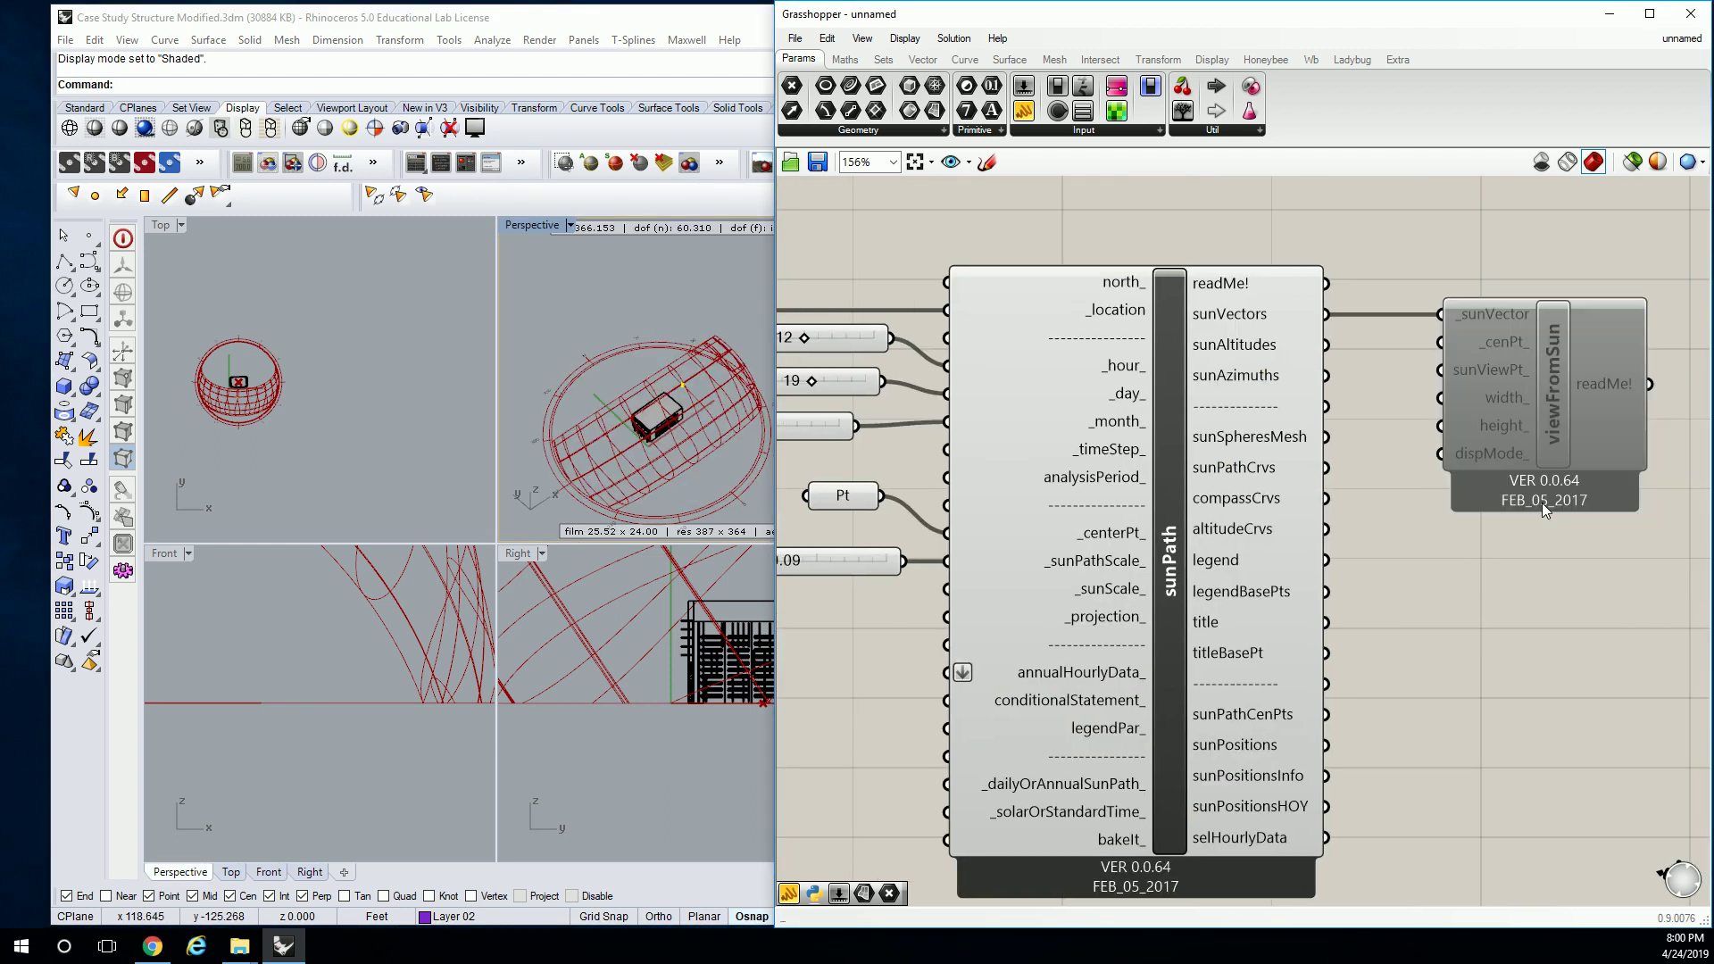
Step: Examine the windRose component's inputs and read the description of its _runIt input
right_click_drag(1134, 247, 1642, 220)
right_click_drag(1146, 363, 1520, 286)
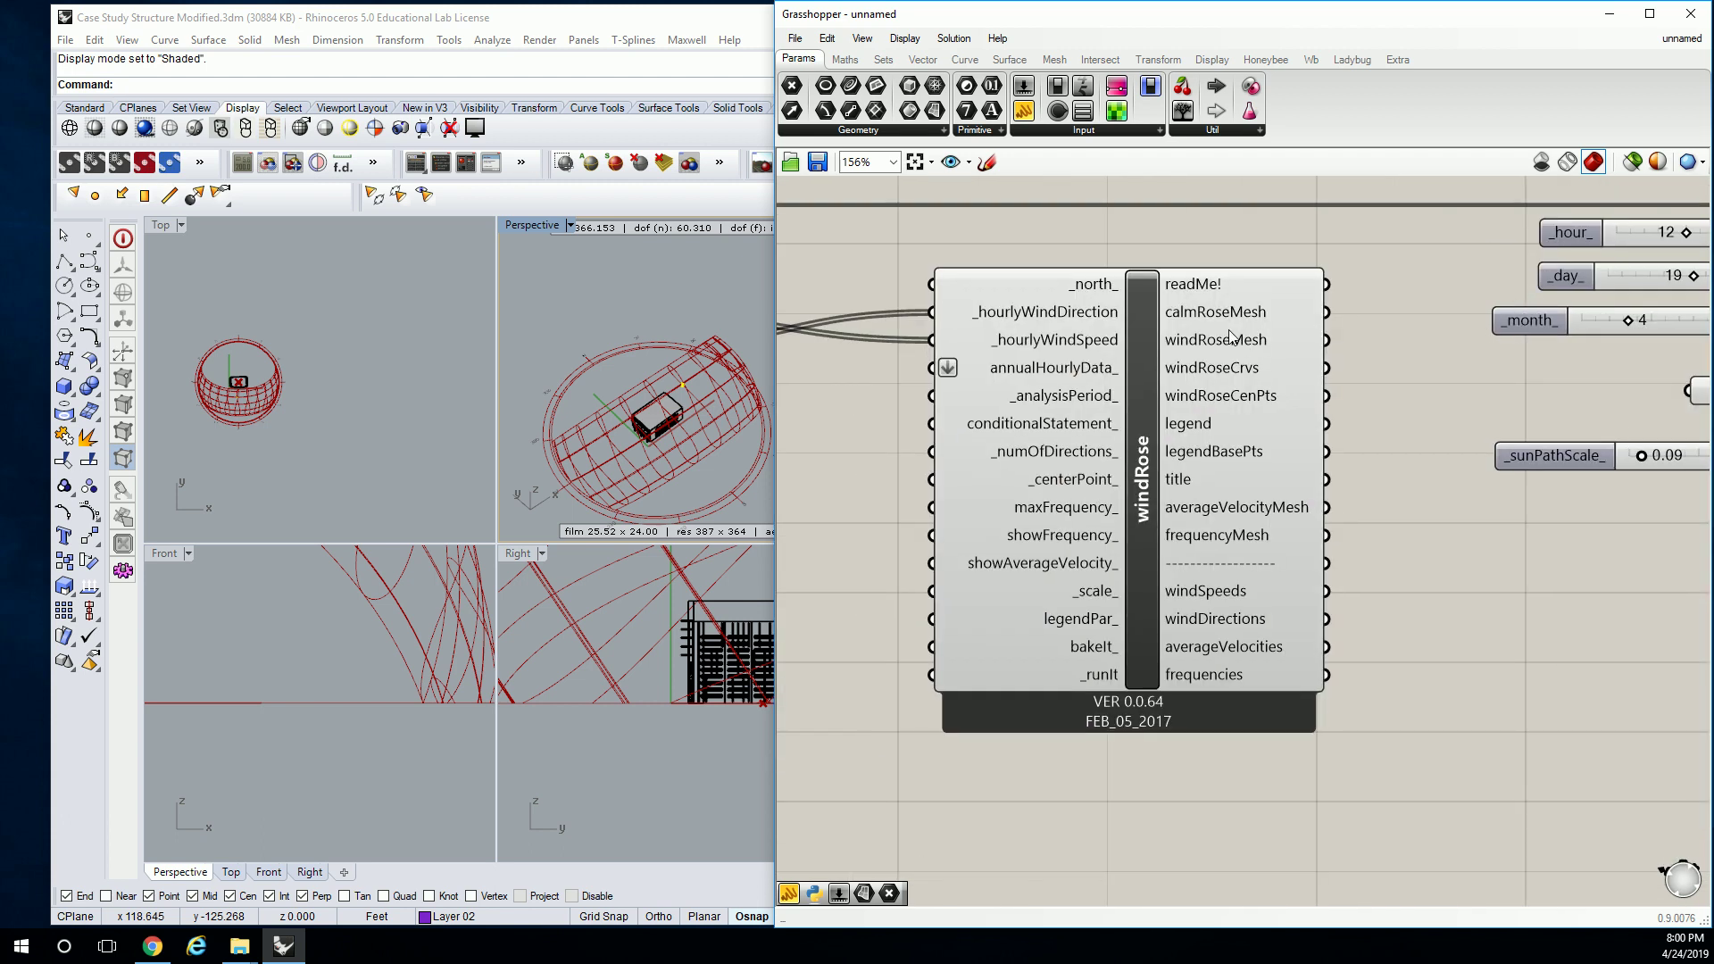
scroll(1084, 589, "down", 4)
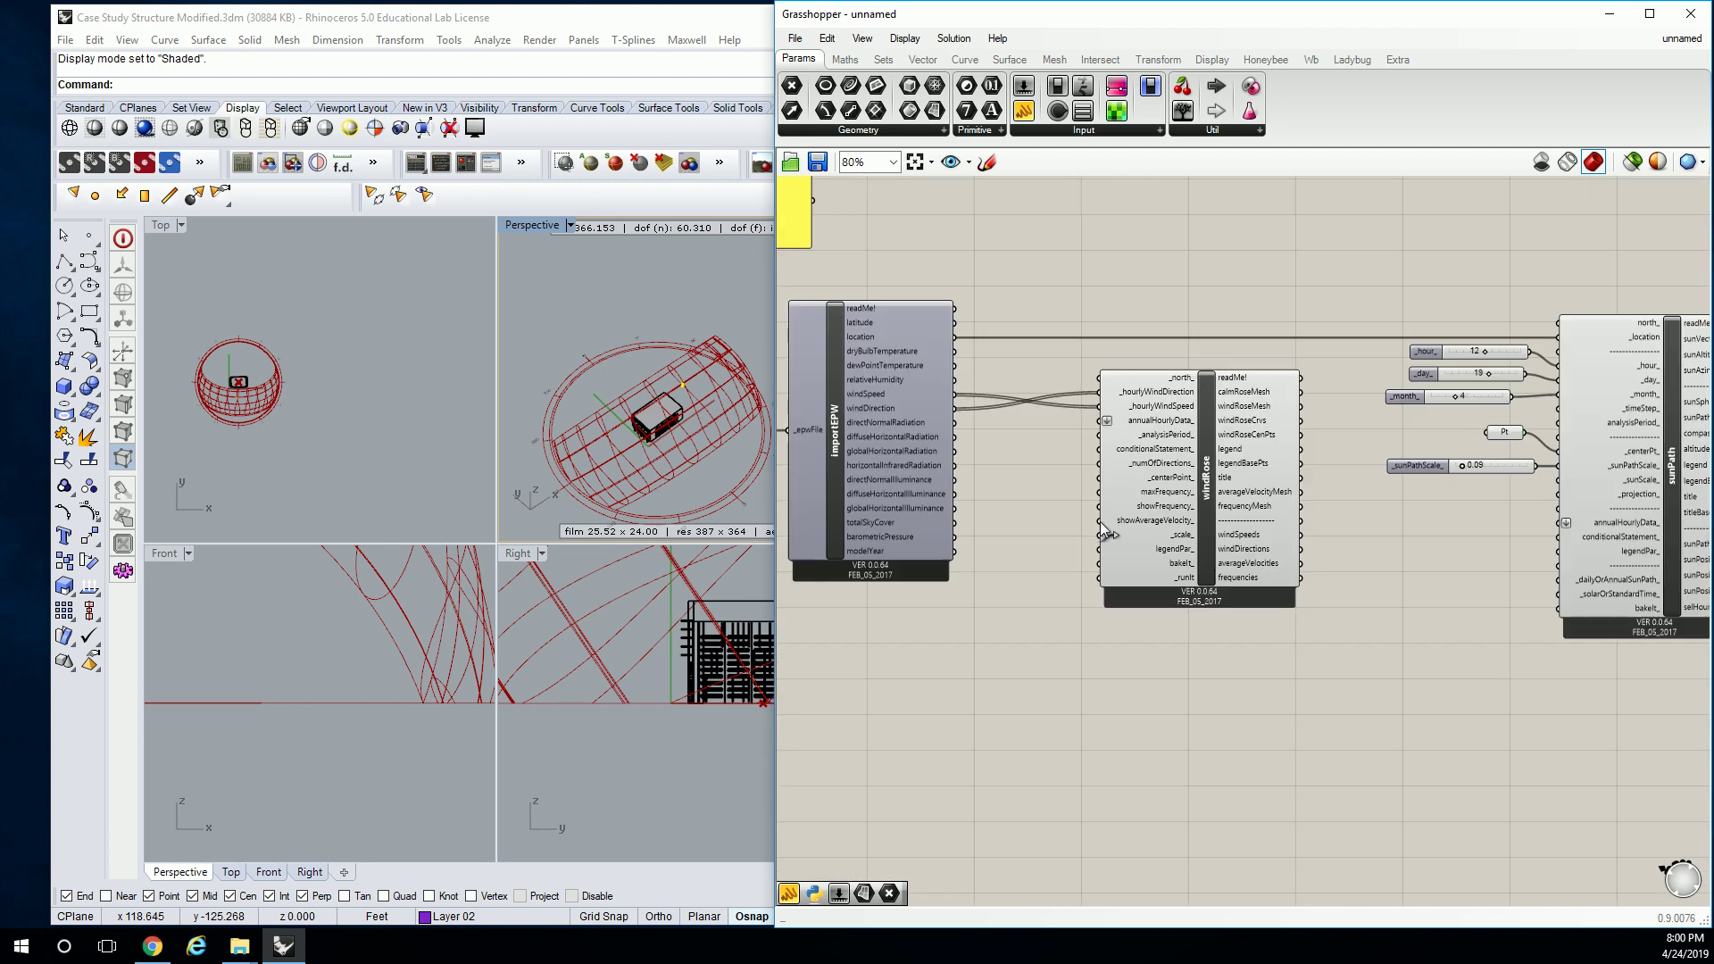
scroll(1040, 585, "up", 1)
scroll(1060, 564, "up", 2)
scroll(1464, 554, "down", 2)
right_click_drag(1464, 554, 1069, 516)
scroll(1069, 514, "up", 5)
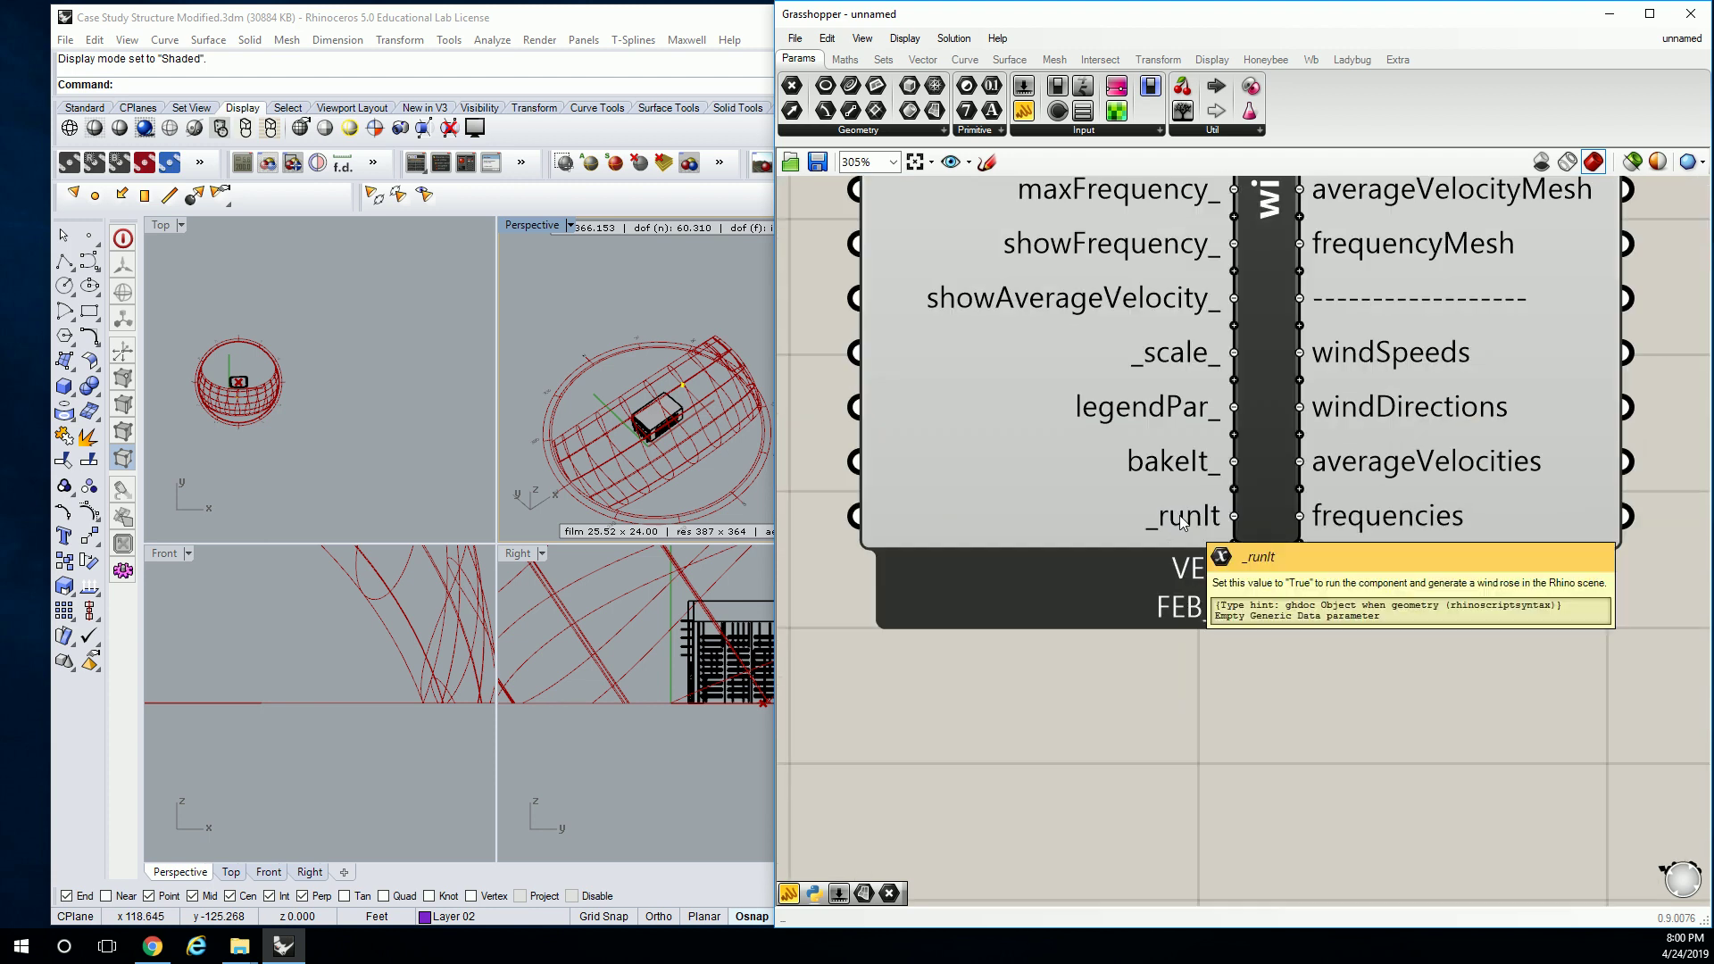
scroll(1183, 522, "down", 1)
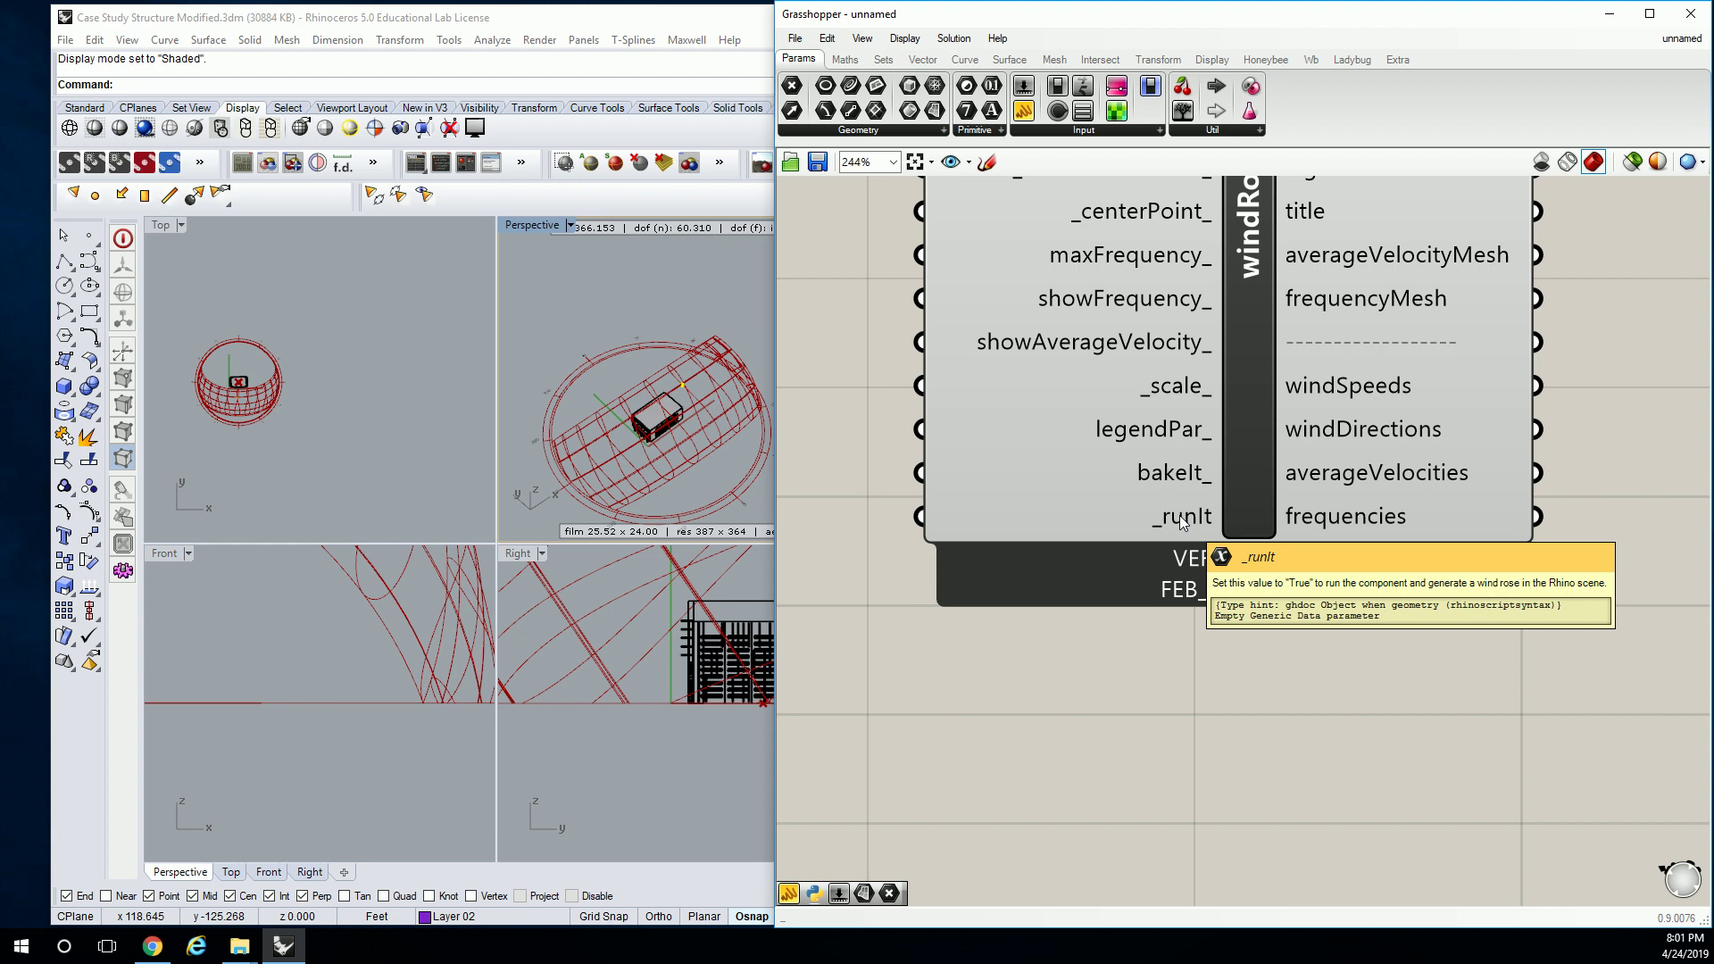
Step: Add a Boolean Toggle, wire it to windRose's _runIt input and set it to True
right_click_drag(1180, 559, 1399, 541)
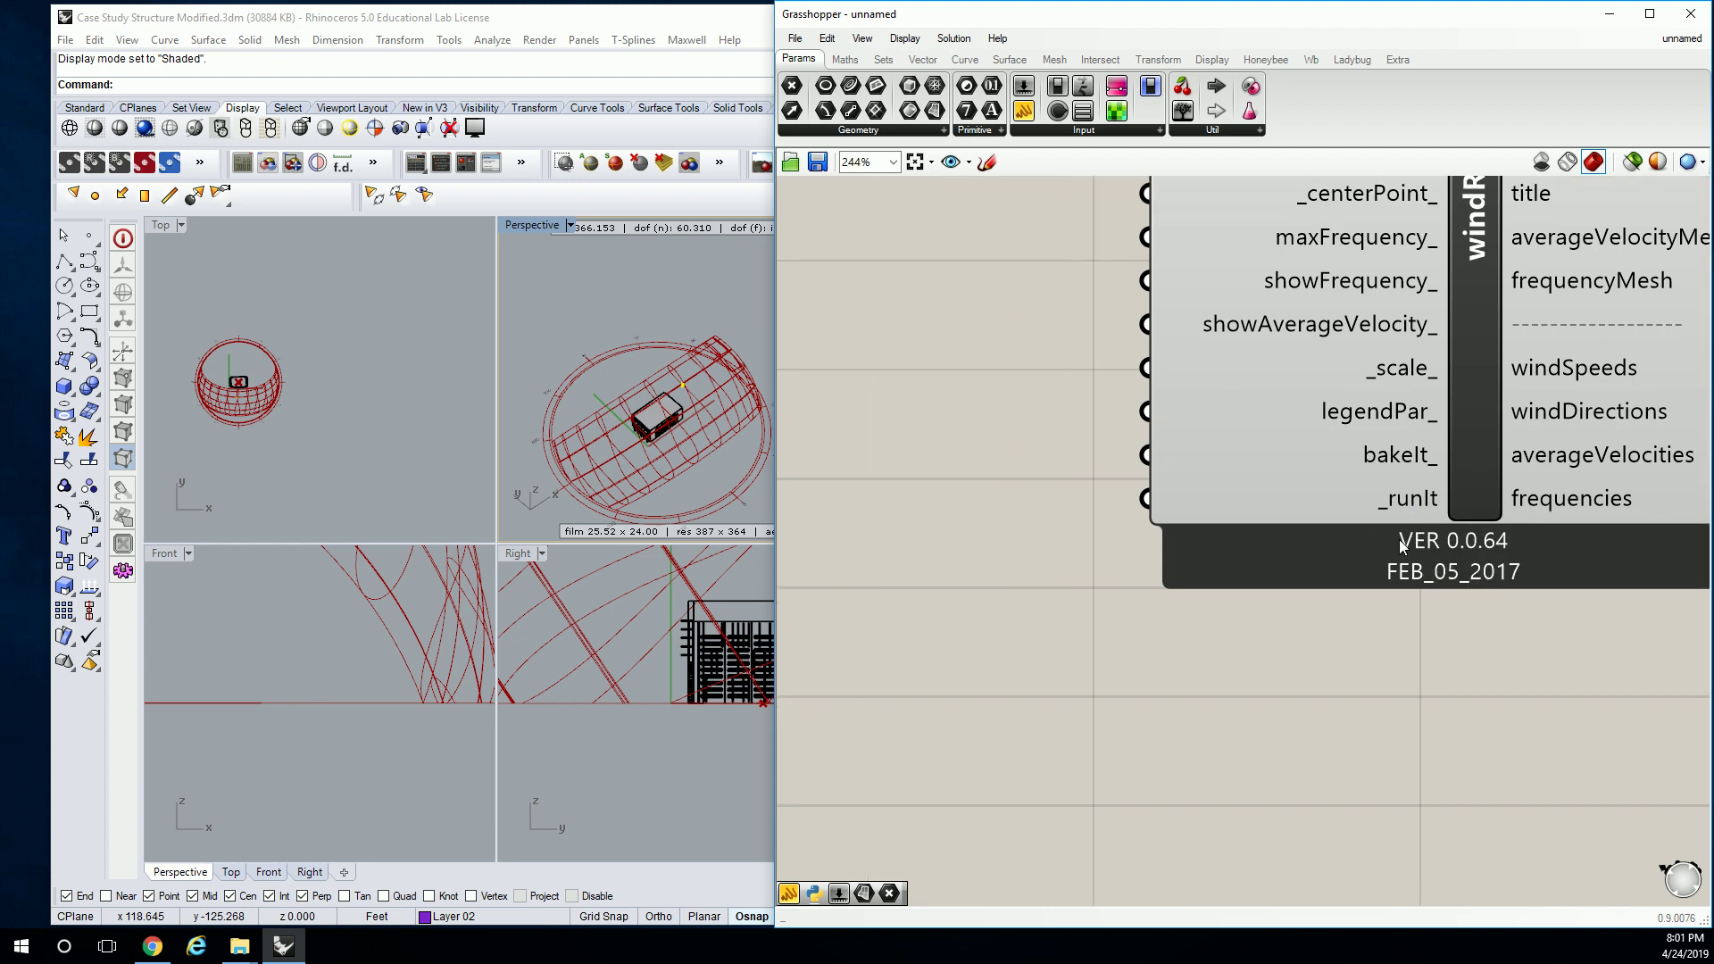
scroll(1352, 519, "down", 1)
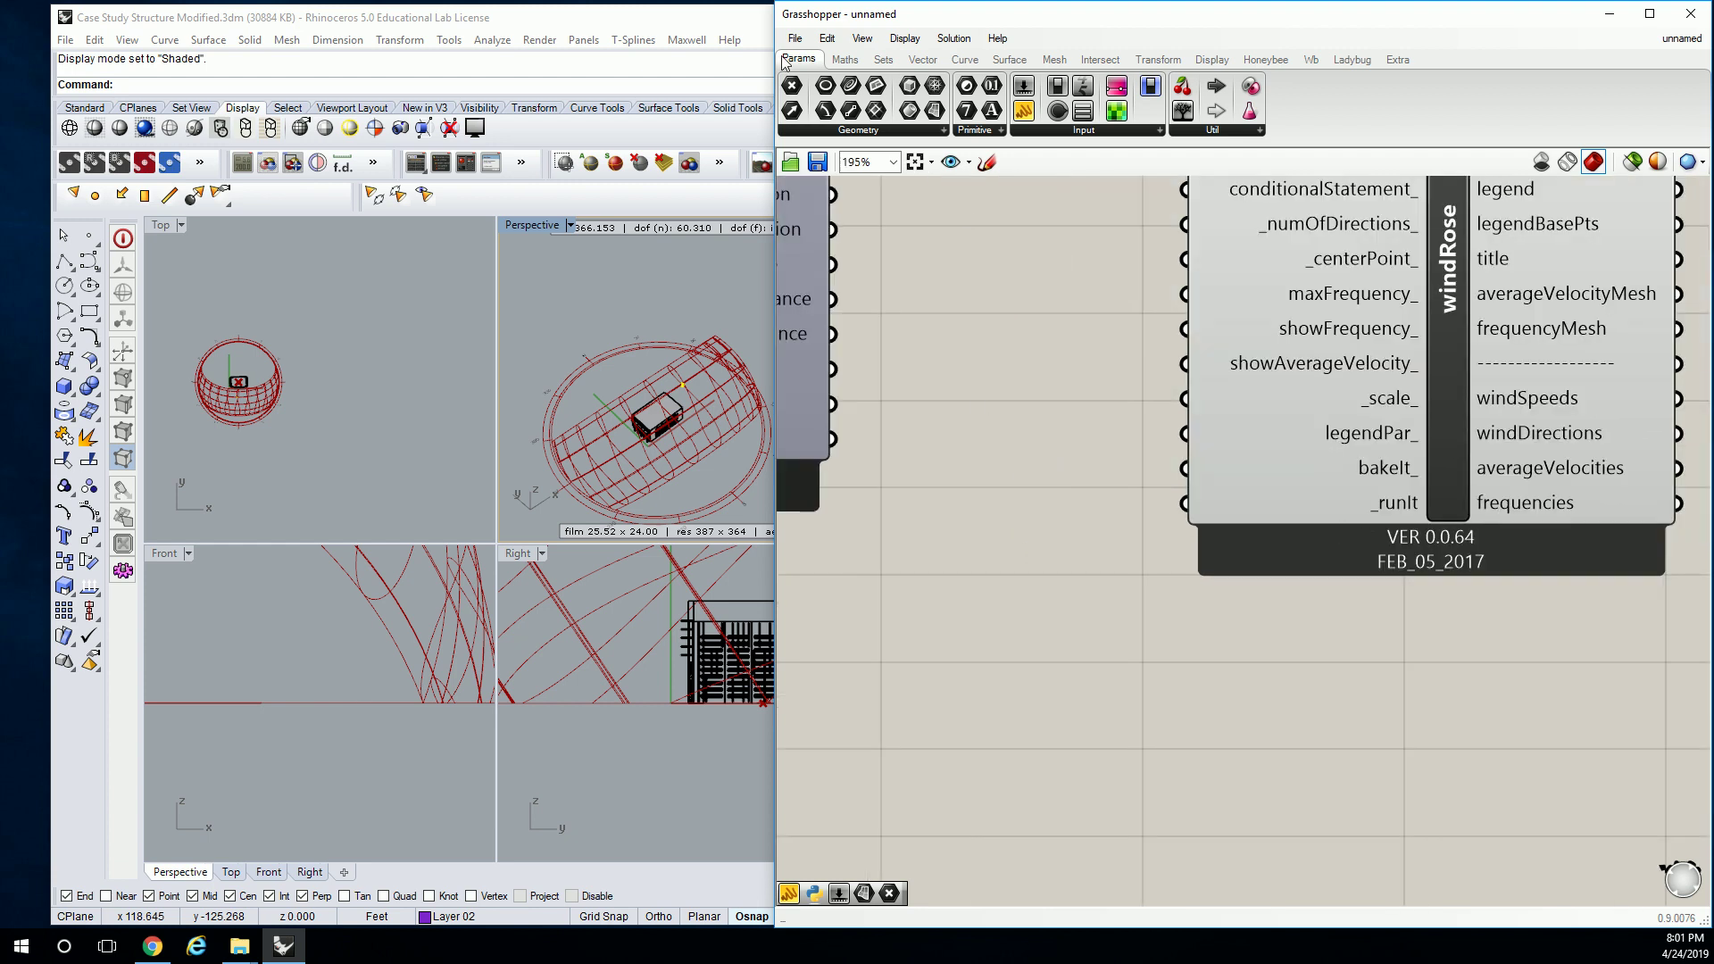
left_click(1088, 132)
left_click_drag(1091, 191, 987, 507)
right_click(987, 506)
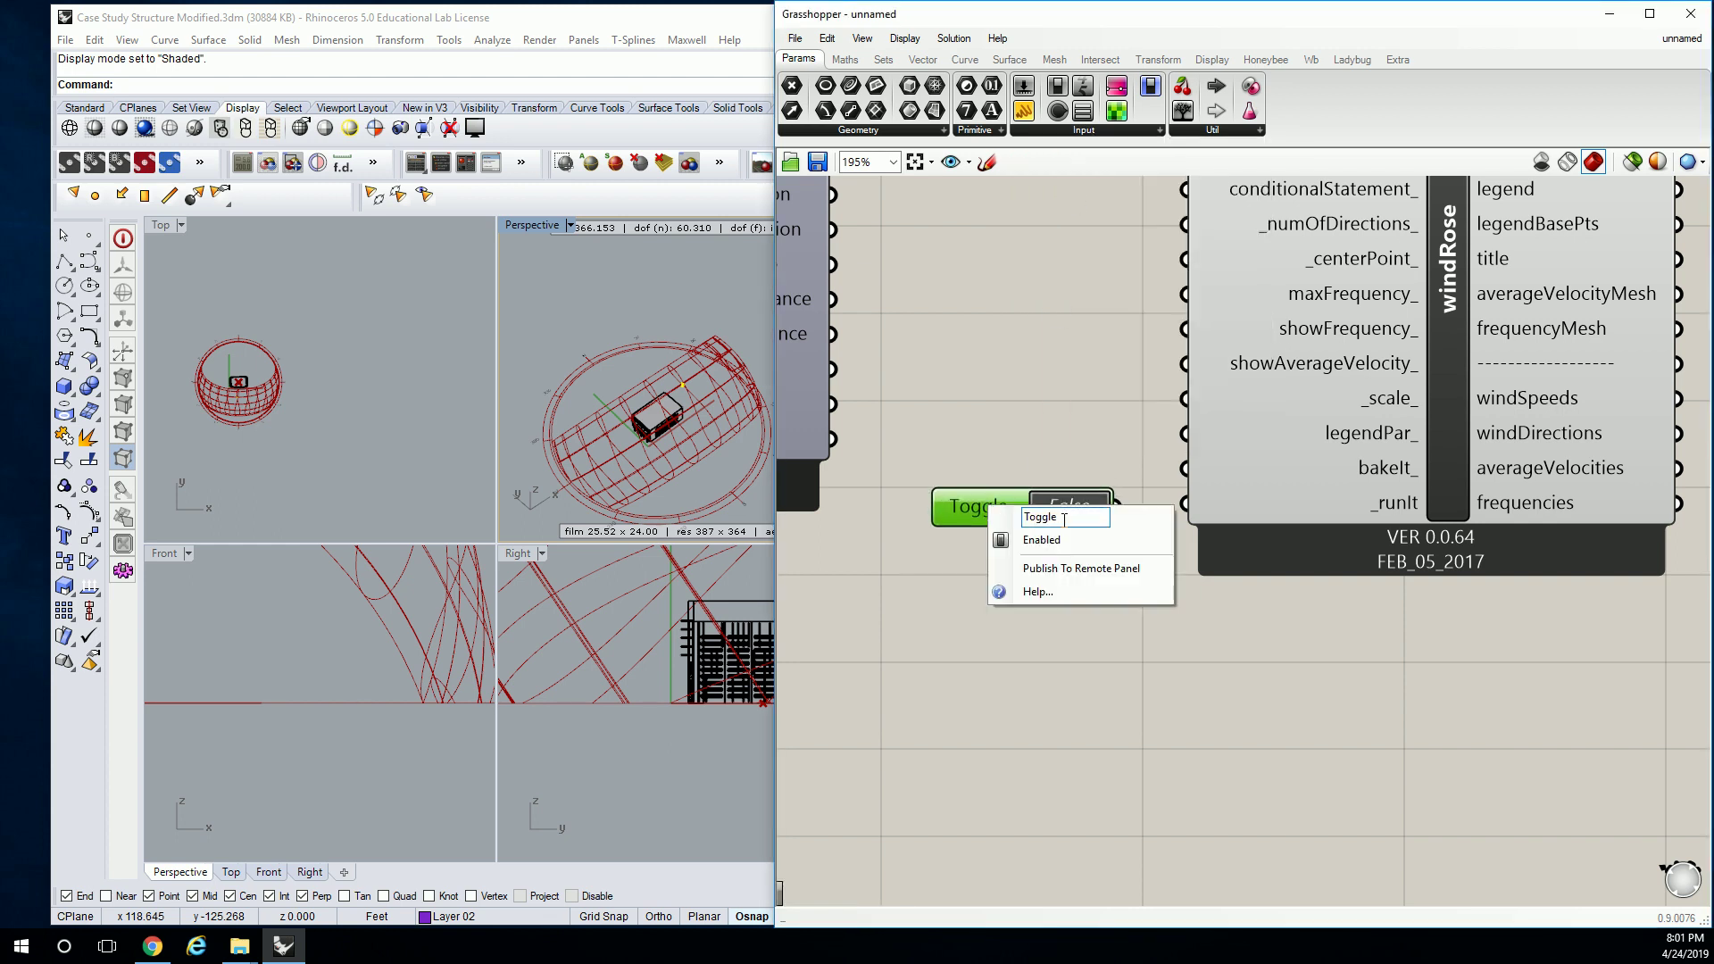
left_click(1033, 430)
left_click_drag(1116, 507, 1182, 503)
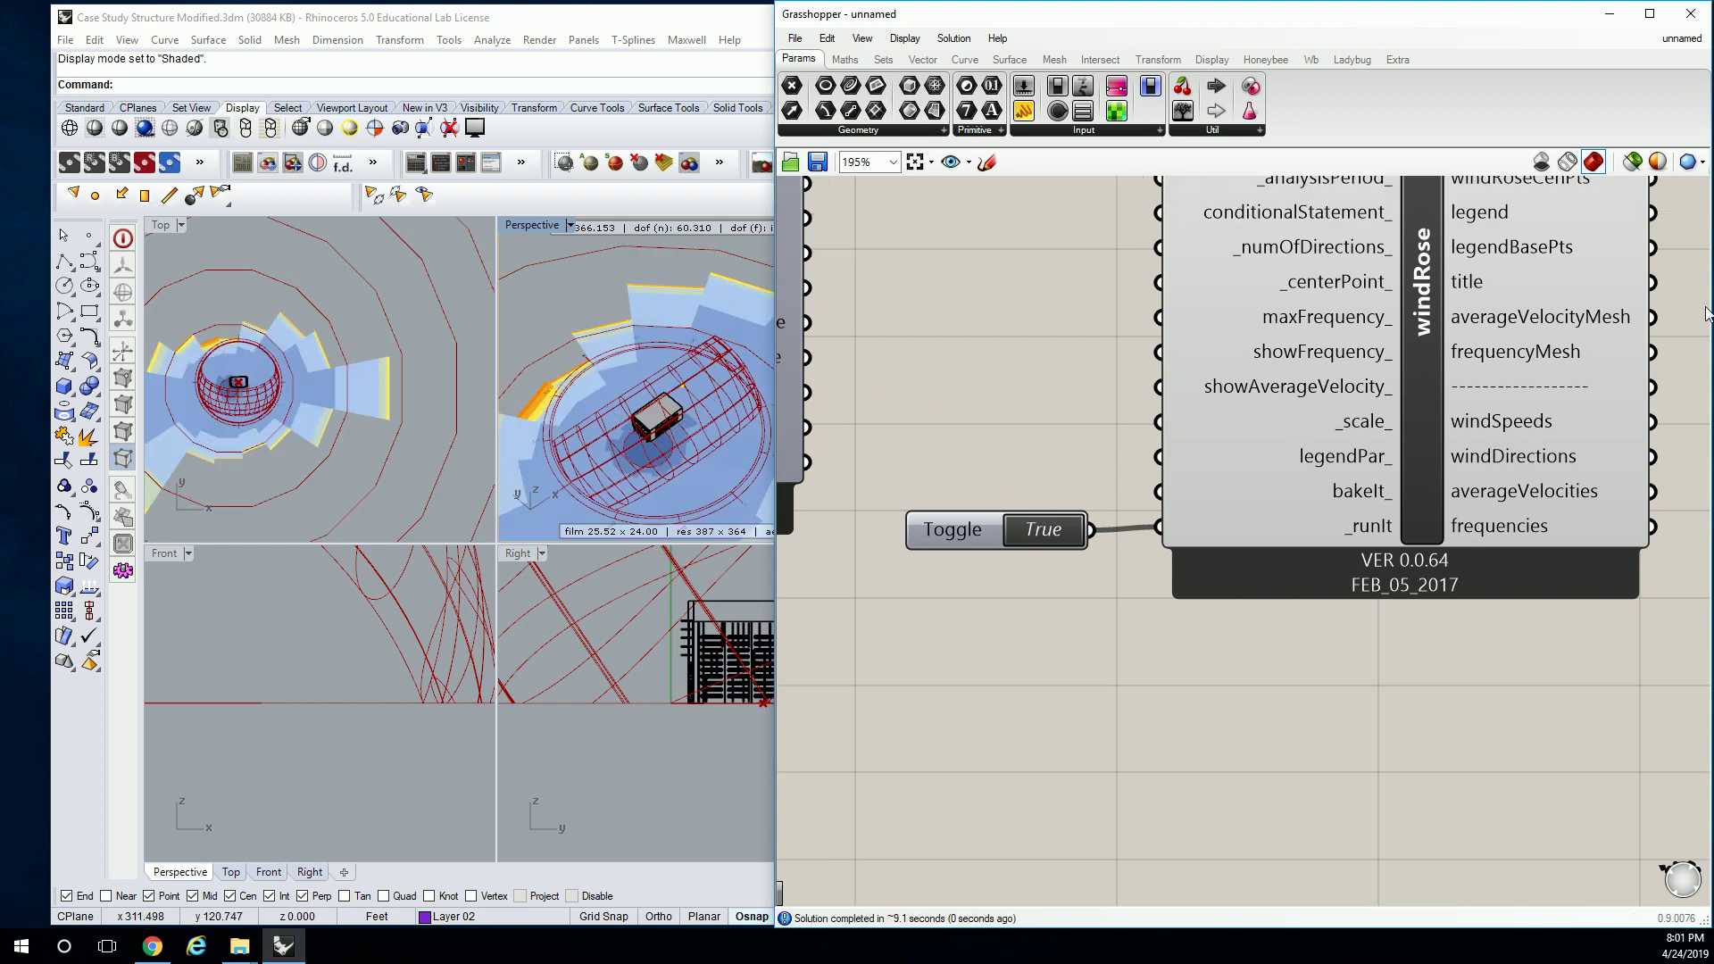
Step: Maximize the Top viewport and inspect the generated wind rose around the building
double_click(162, 224)
scroll(359, 403, "up", 5)
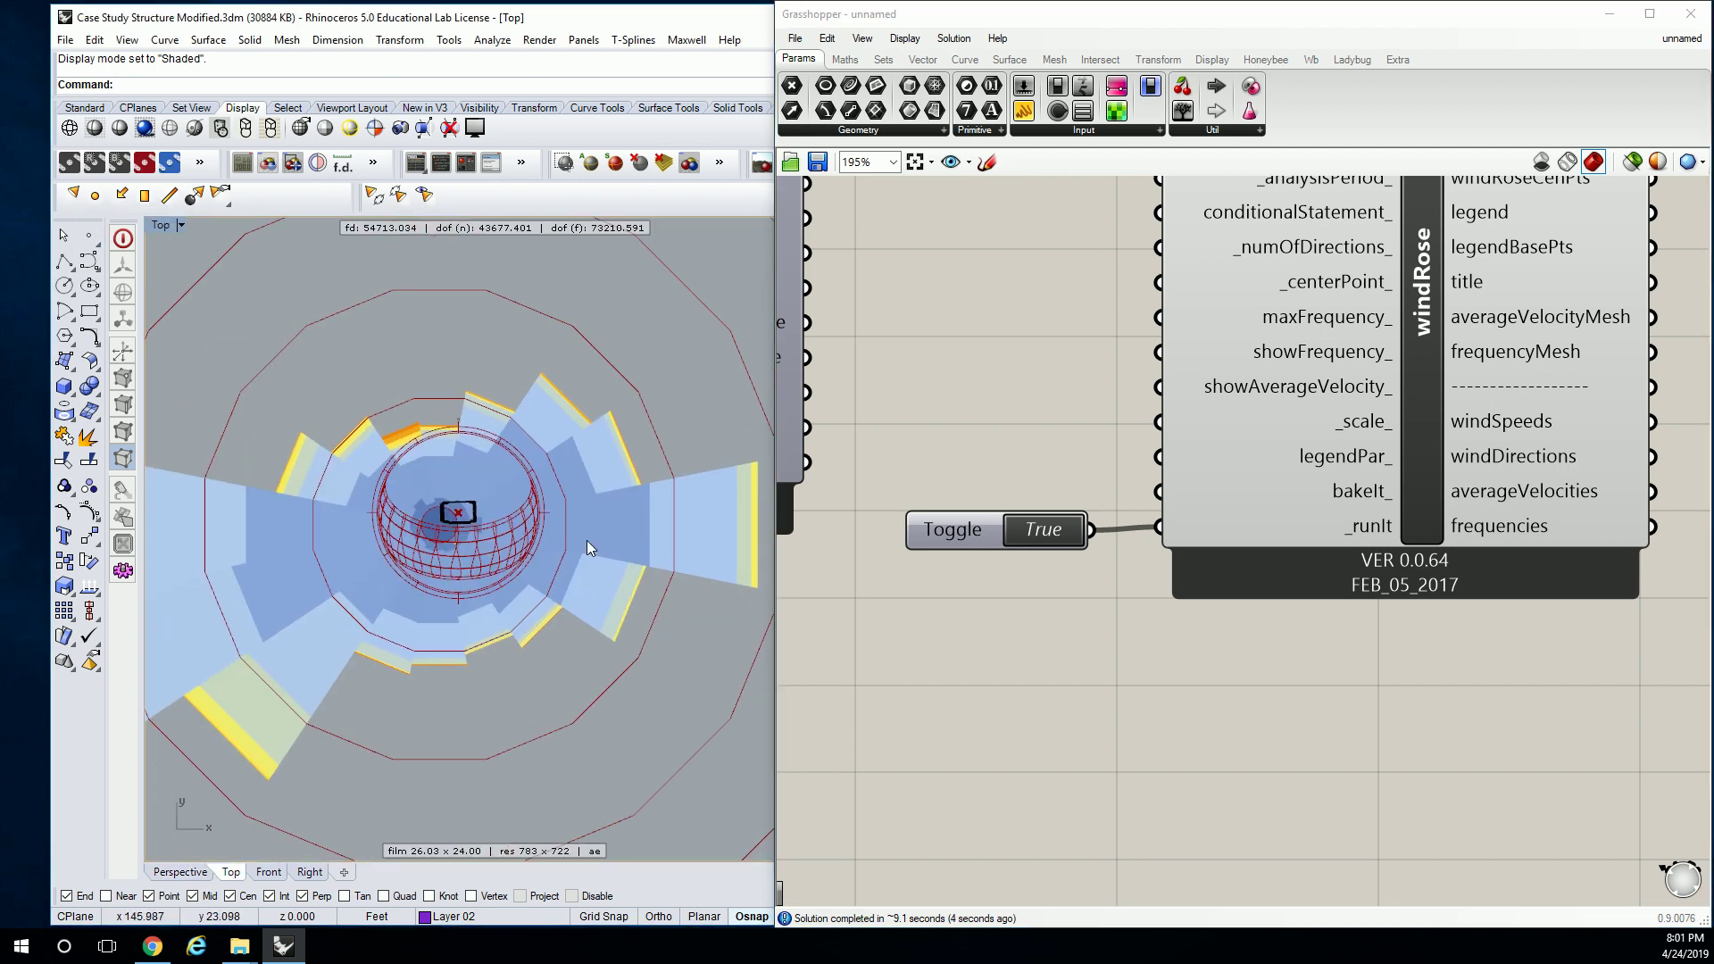
Step: Move the sun path's Pt parameter beside the windRose component and wire it to the _centerPoint_ input
right_click_drag(1078, 291, 1048, 482)
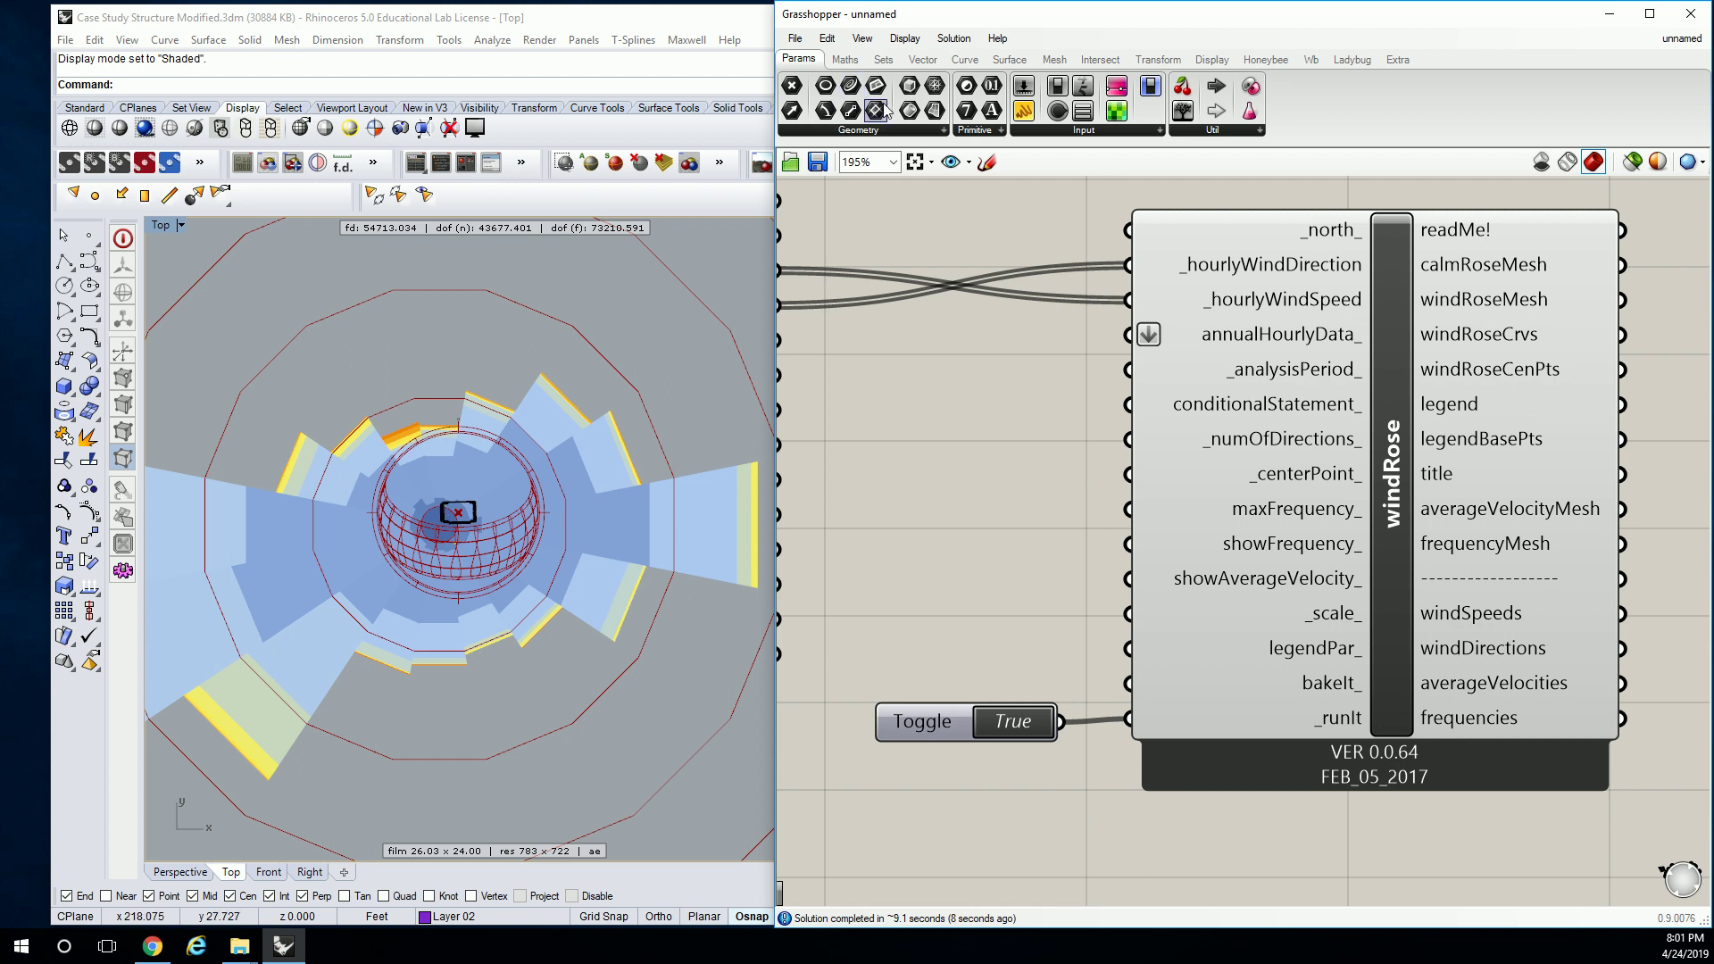
scroll(955, 311, "down", 5)
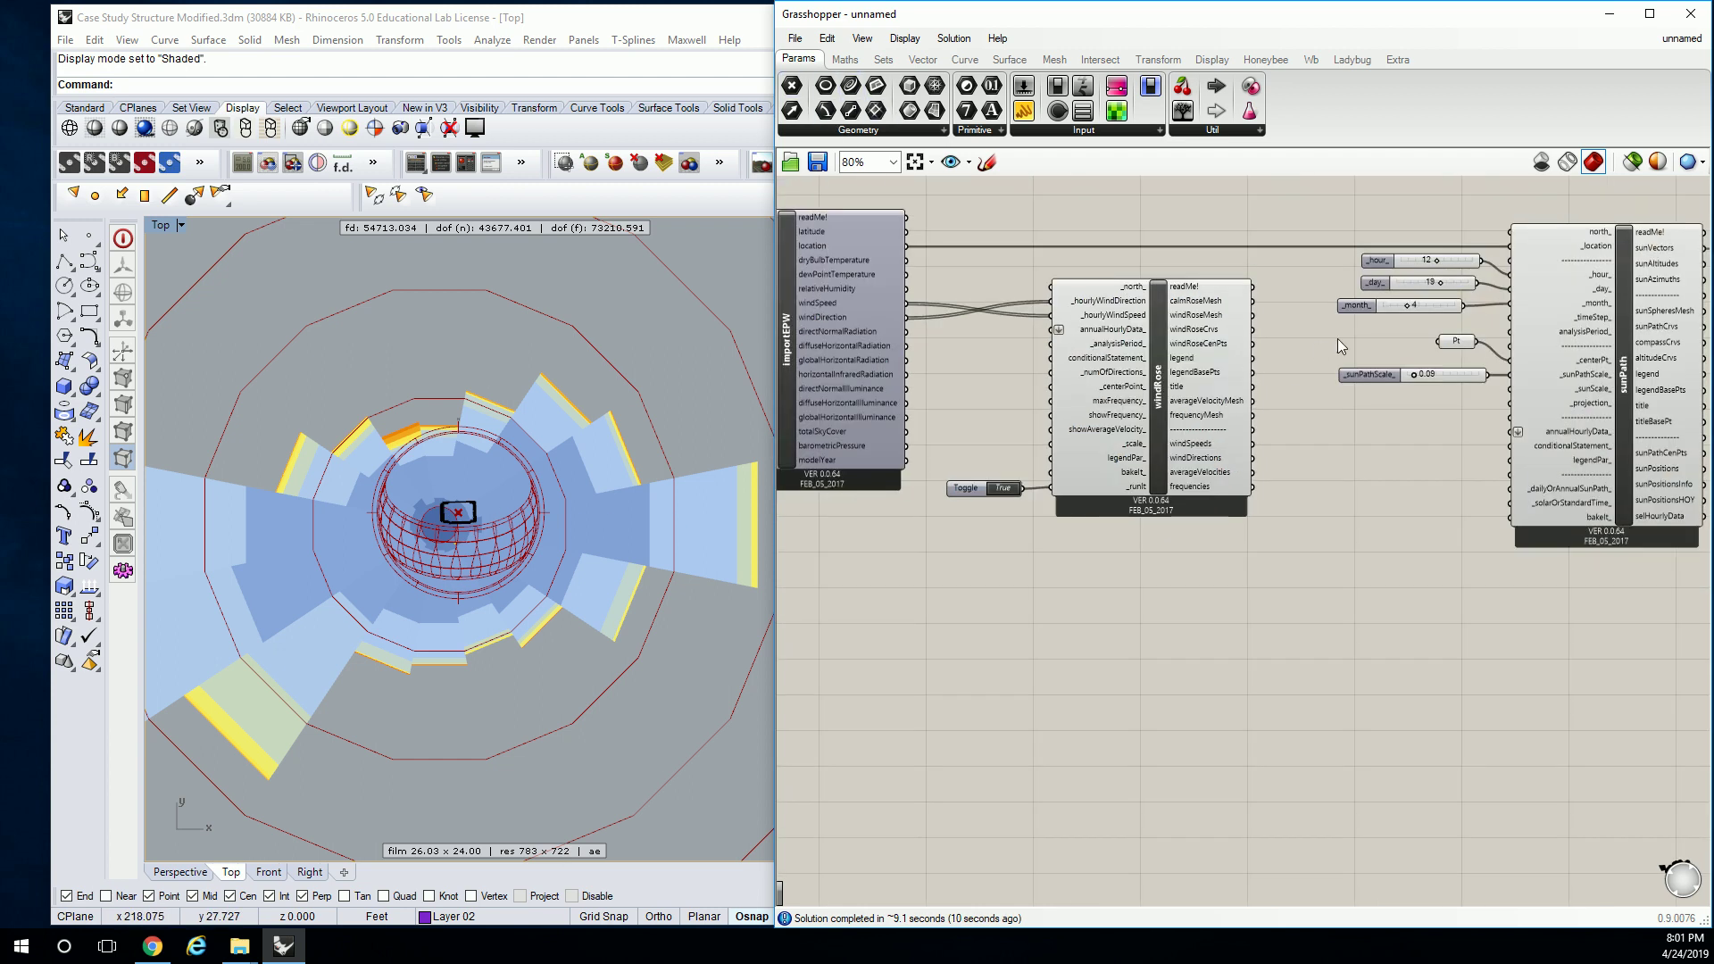
left_click_drag(1458, 341, 1002, 404)
scroll(928, 400, "up", 4)
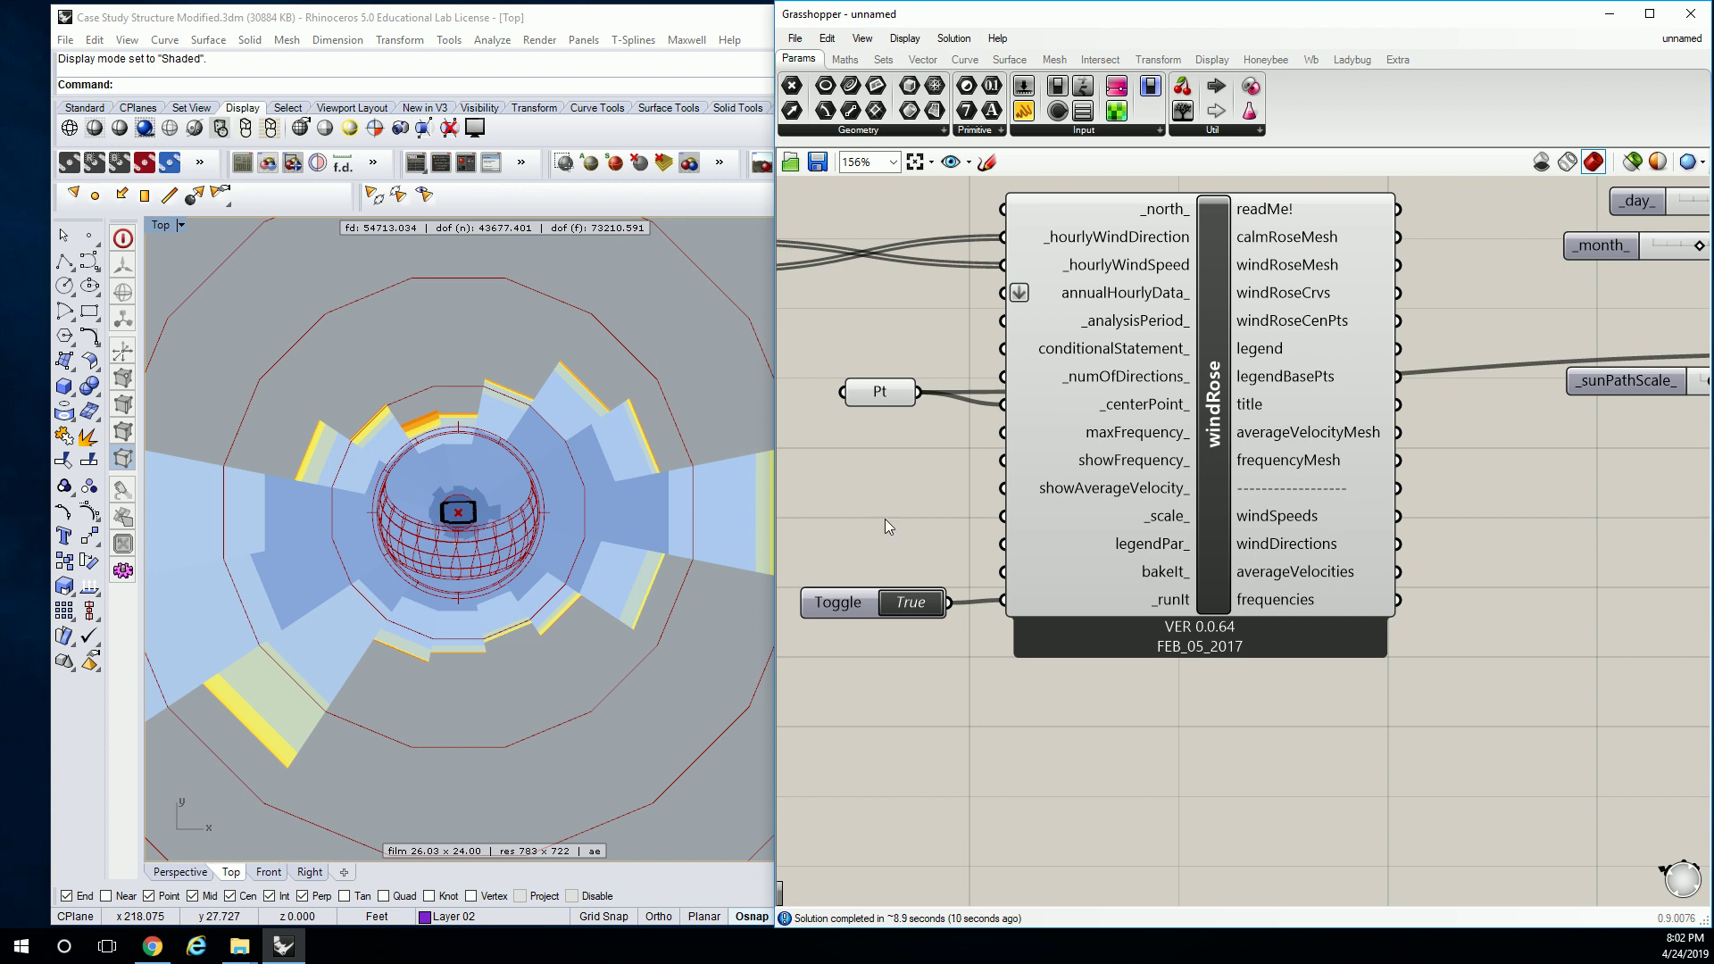
Step: Examine the whole wind rose in the Top viewport, including its compass labels, title text and wind-speed legend
left_click(464, 372)
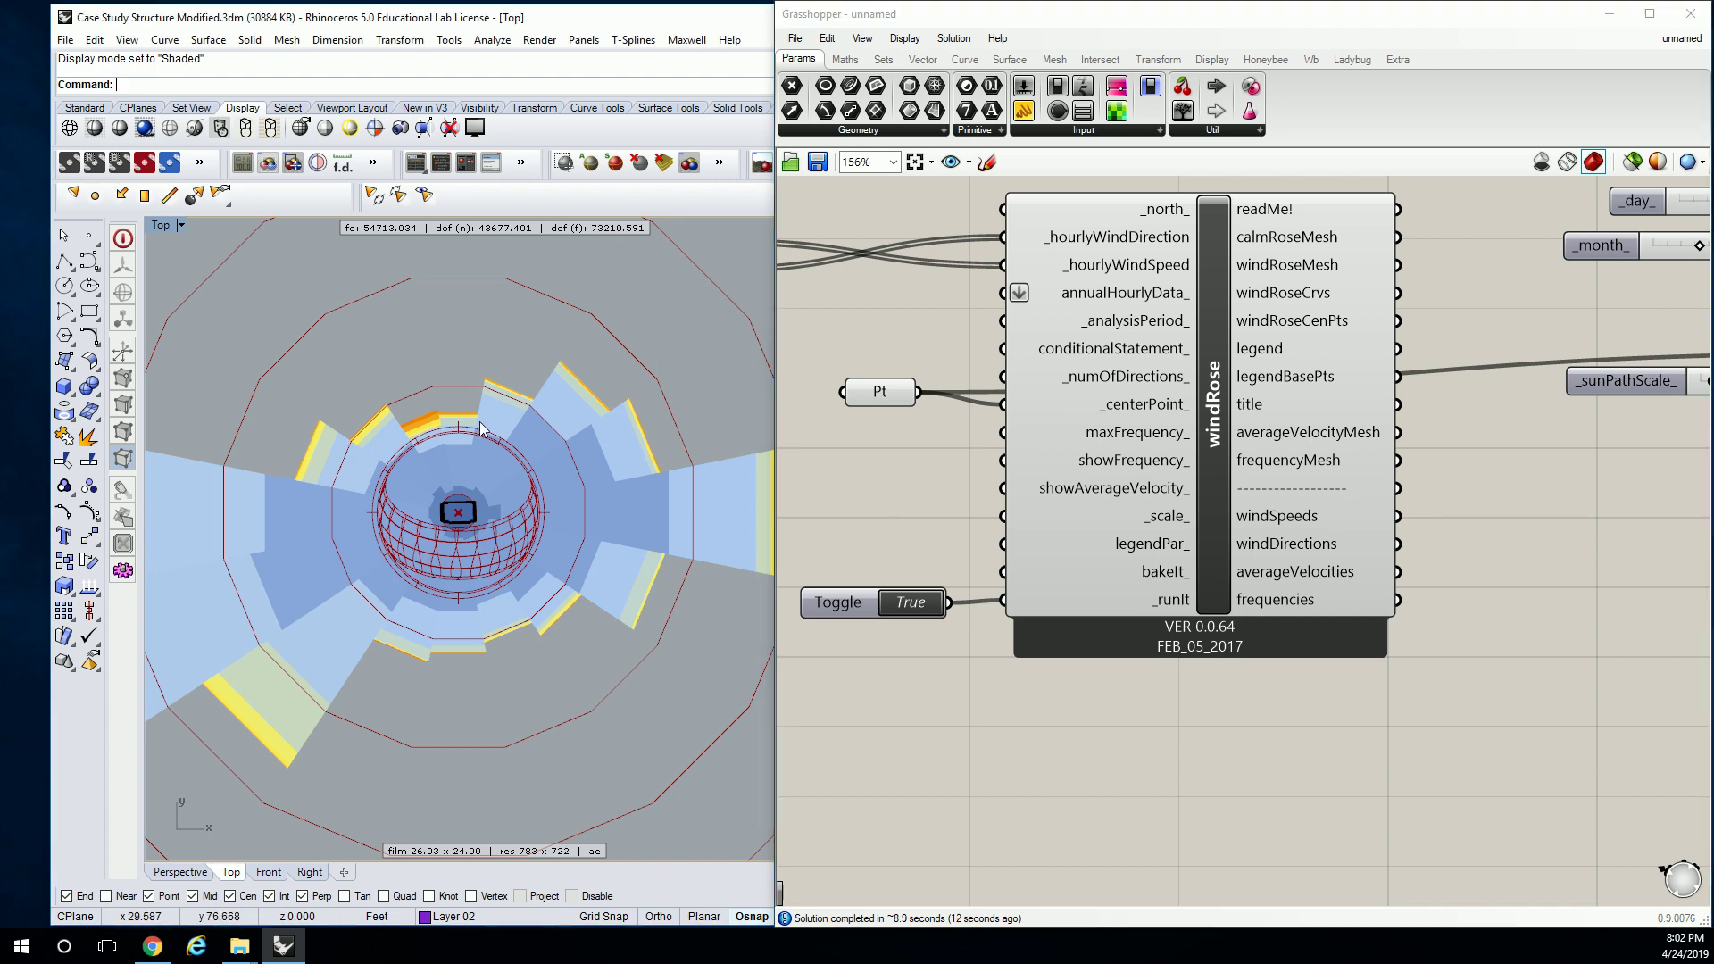
mouse_move(460, 499)
right_mouse_down()
mouse_move(478, 455)
mouse_move(586, 423)
mouse_move(488, 509)
right_mouse_up()
scroll(510, 452, "down", 10)
scroll(571, 433, "down", 5)
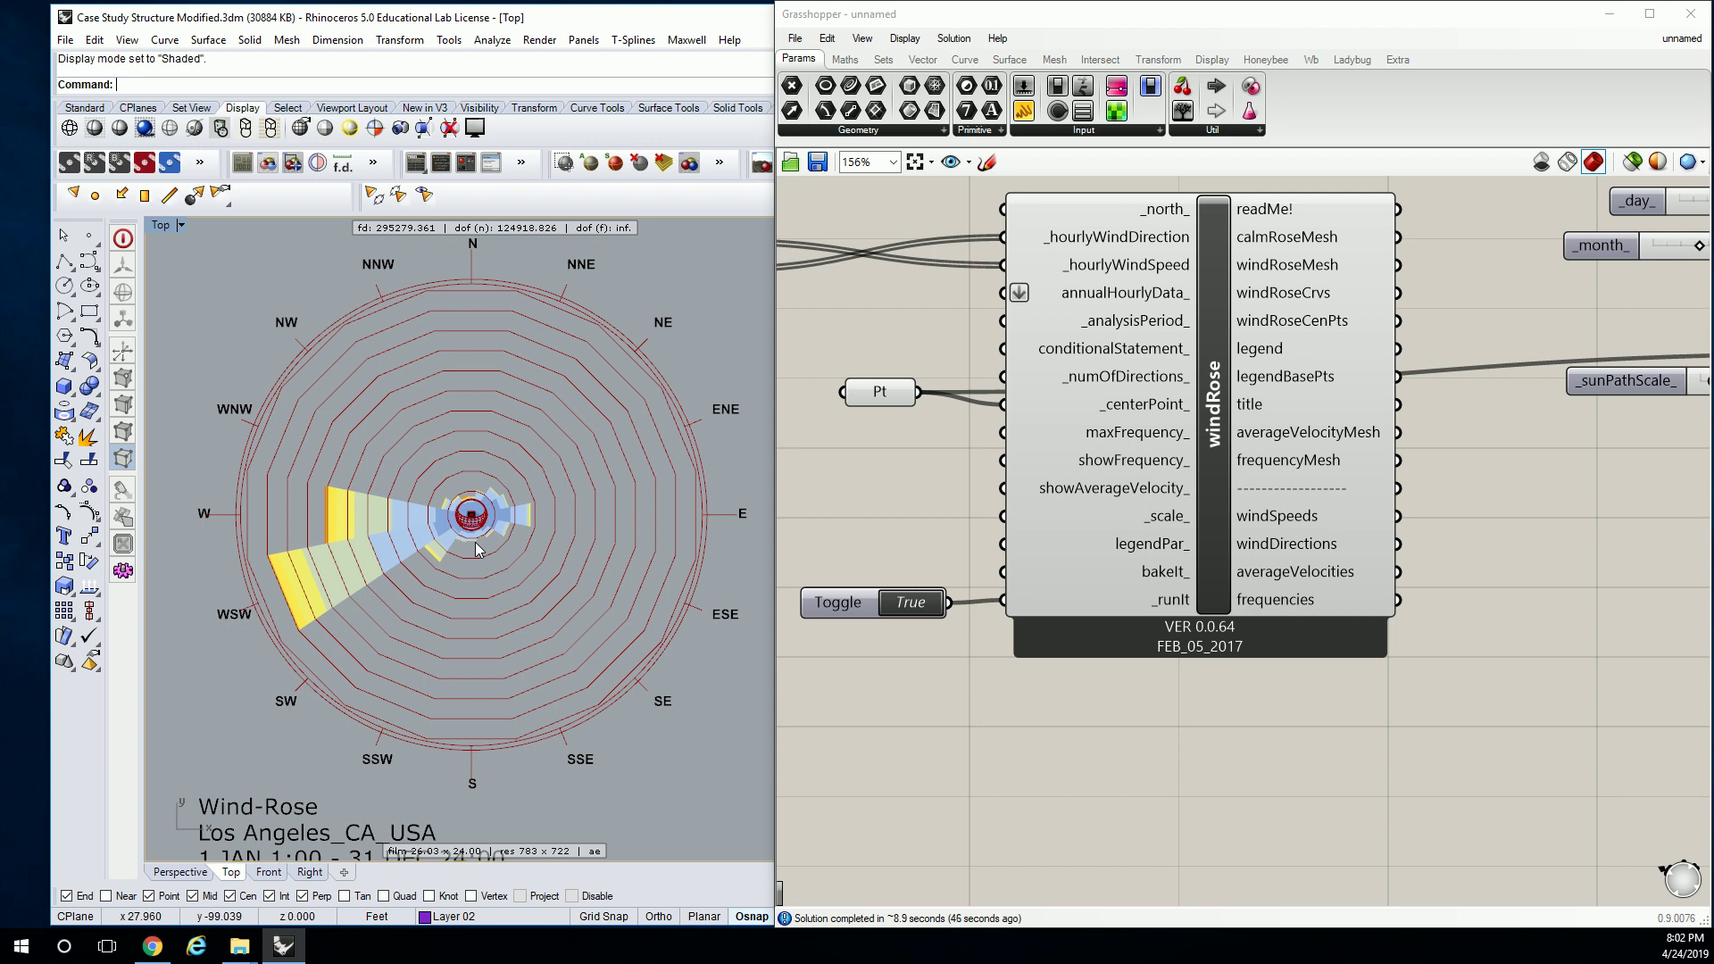
scroll(475, 548, "down", 4)
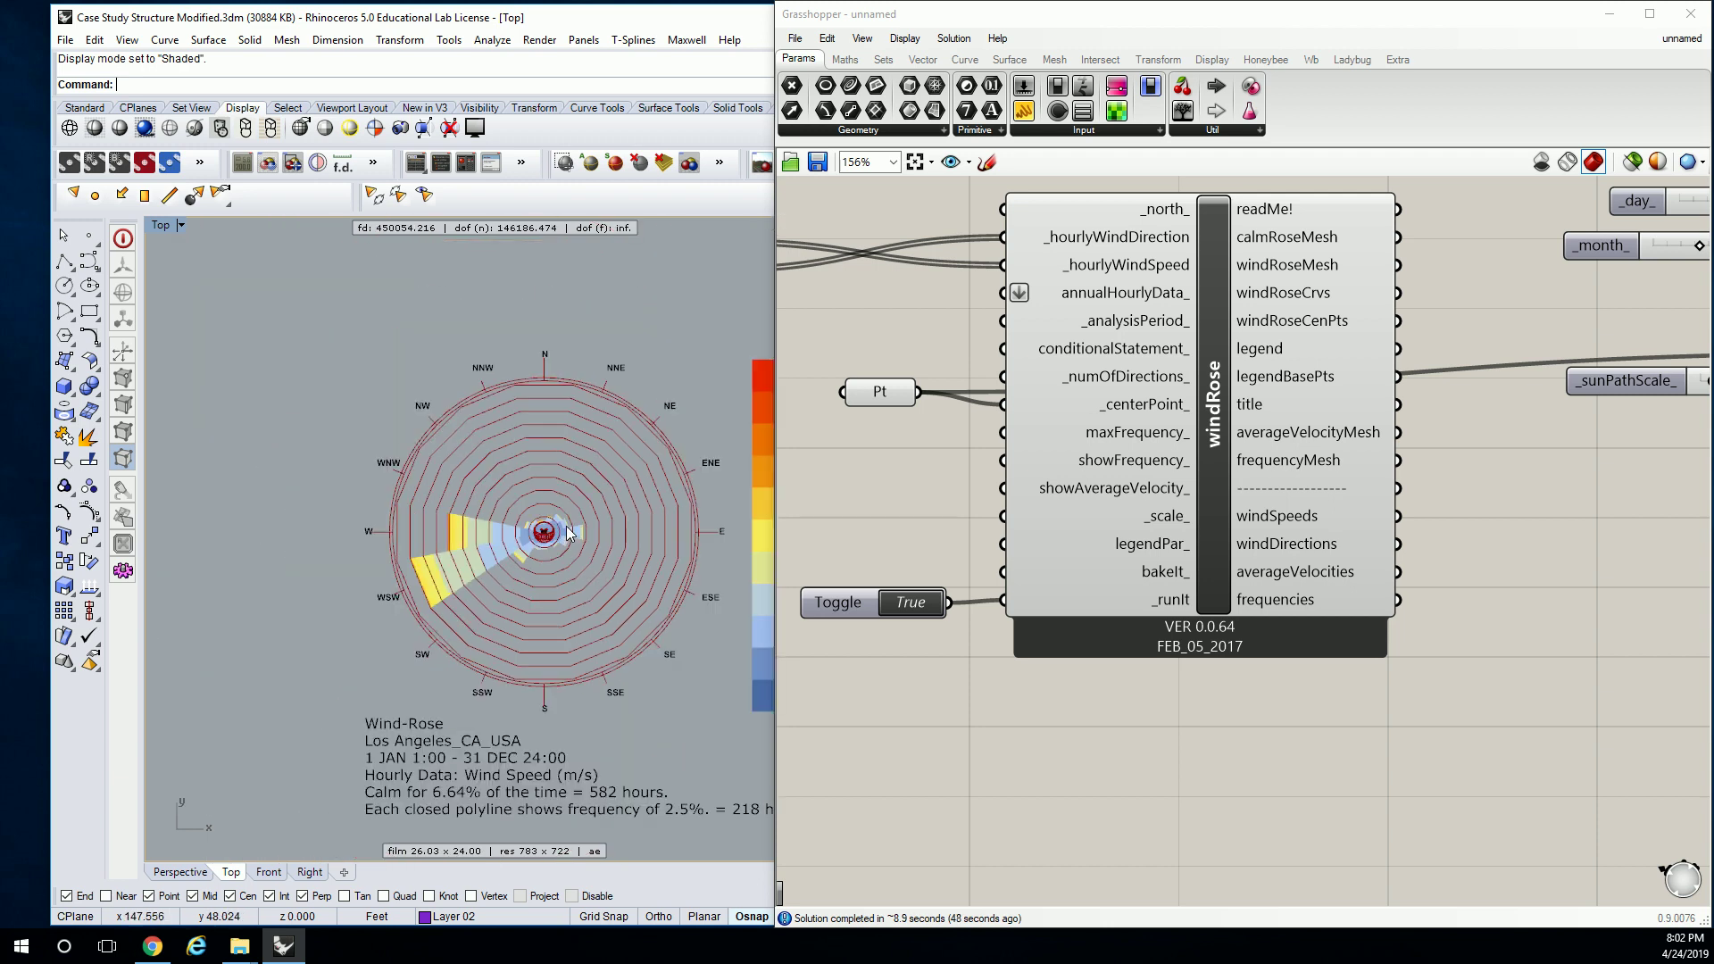
scroll(639, 573, "up", 6)
right_click_drag(639, 573, 564, 662)
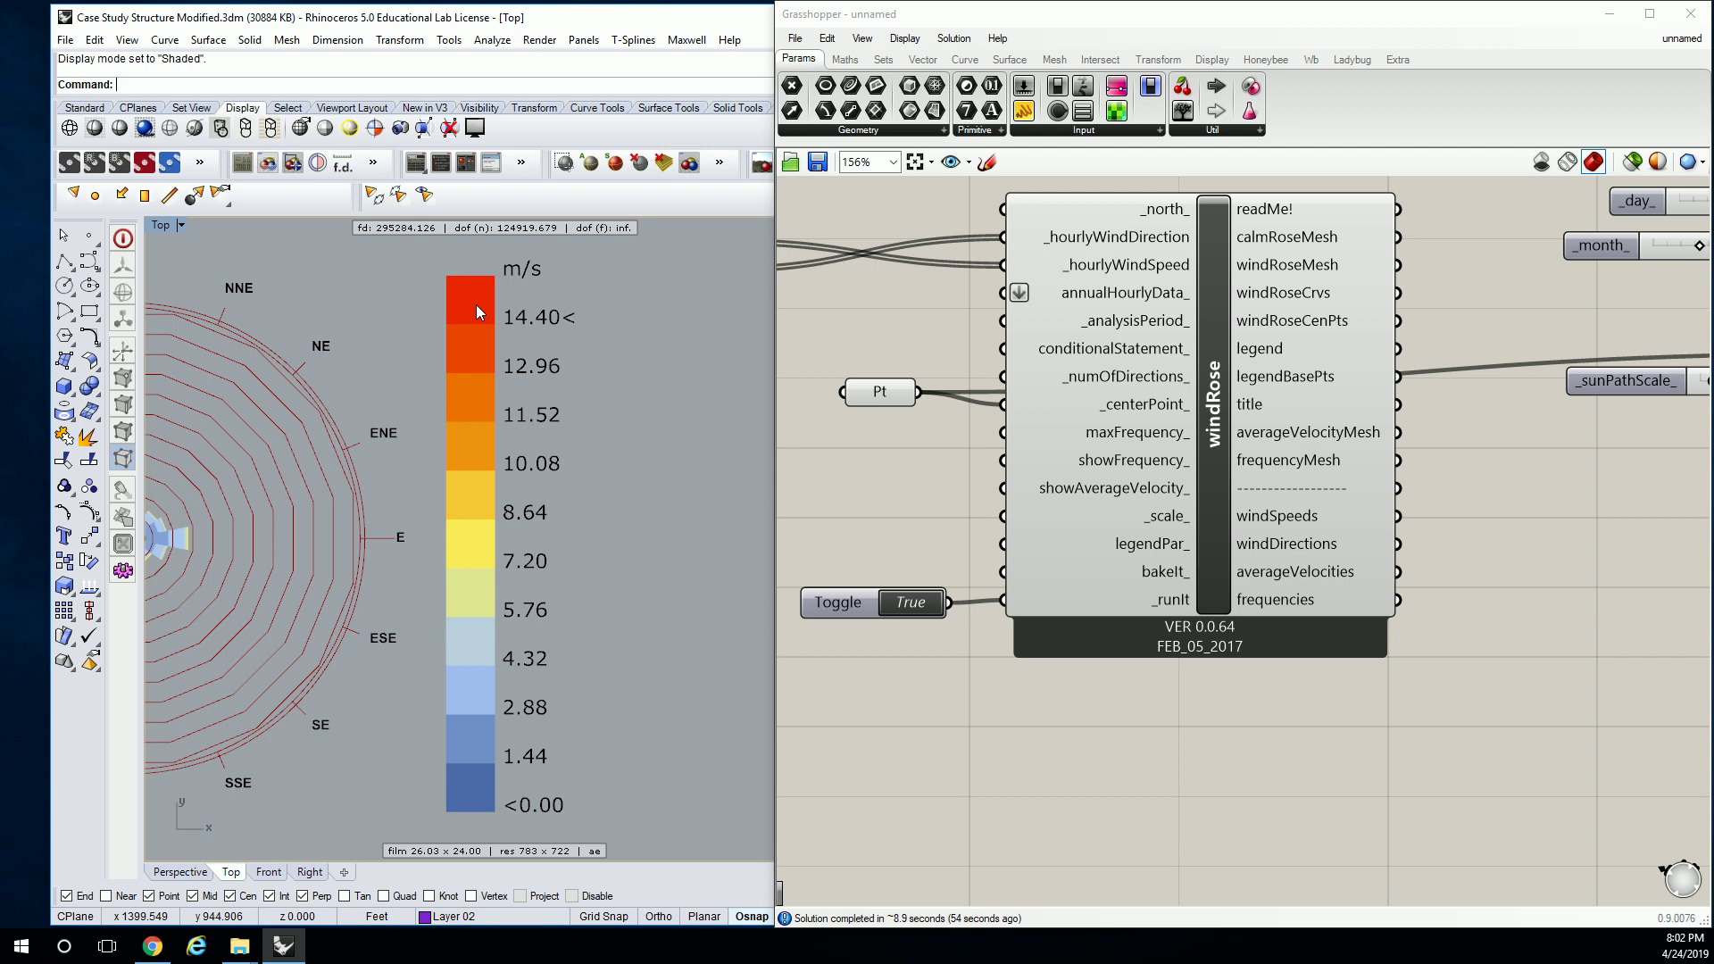
Step: Examine the west and west-southwest wind wedges and their relation to the building at the wind rose's centre
right_click_drag(169, 511, 521, 483)
scroll(357, 512, "up", 10)
scroll(525, 484, "down", 2)
scroll(629, 458, "down", 3)
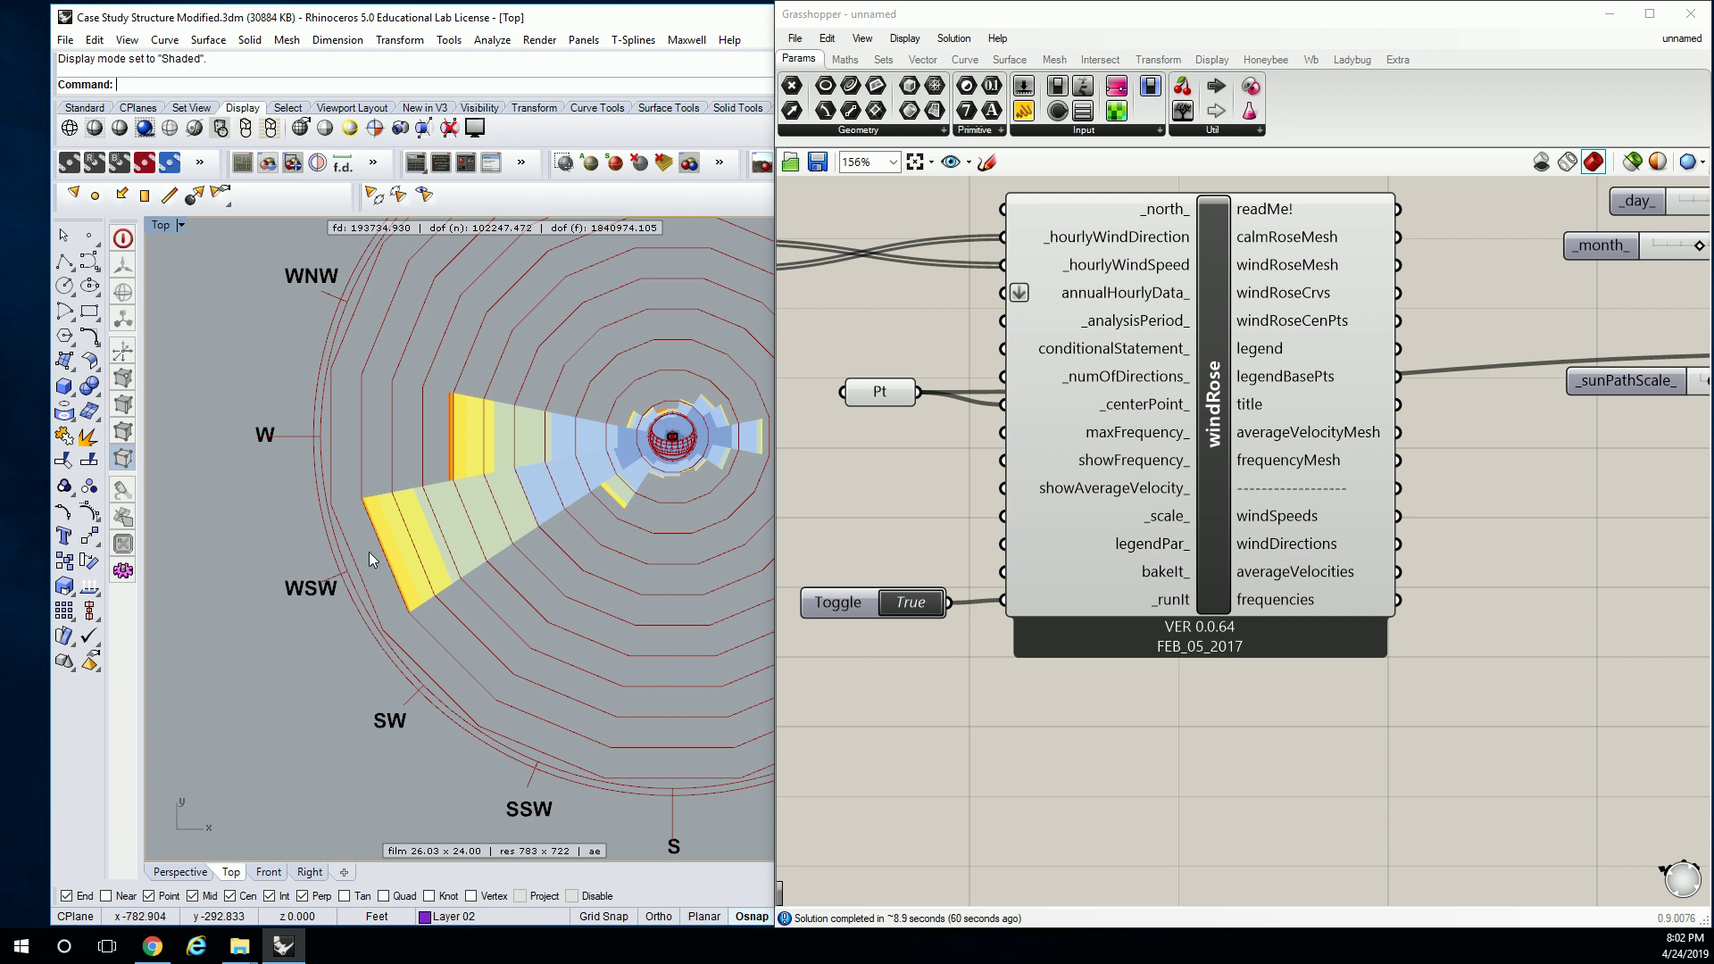
right_click_drag(507, 512, 376, 541)
scroll(661, 480, "up", 2)
scroll(535, 477, "up", 5)
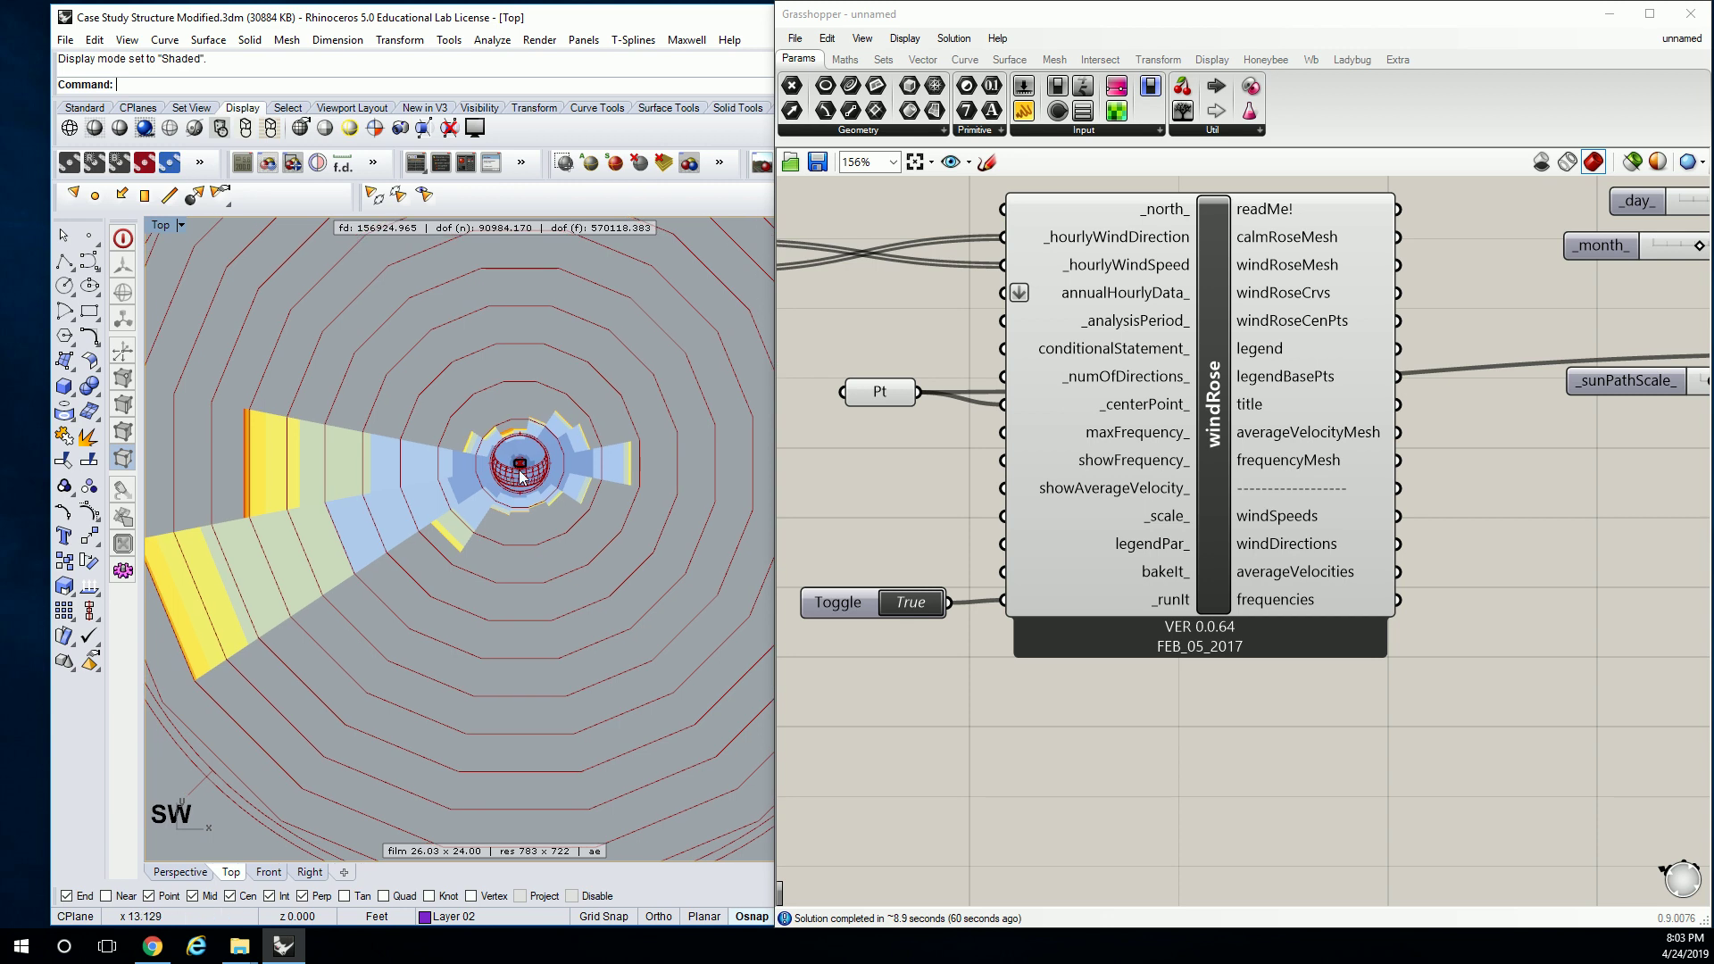
right_click_drag(526, 448, 470, 461)
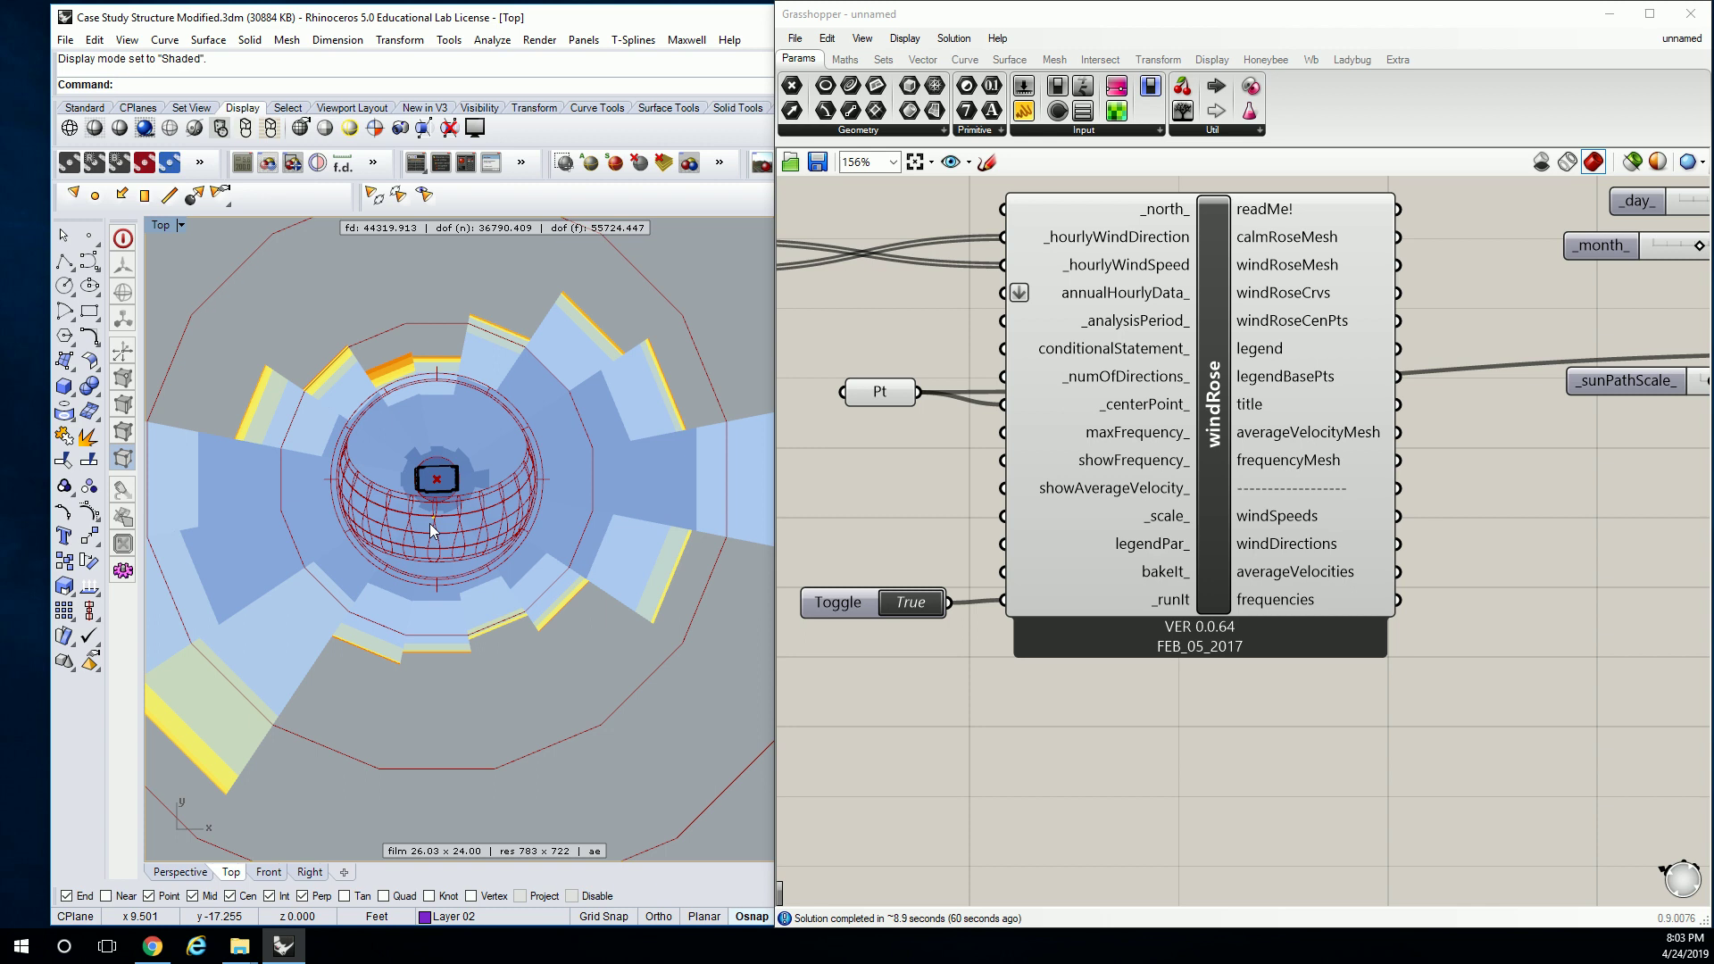
Step: Examine the wind wedges around the building and the full wind rose with its compass labels, title and legend in the Top viewport
scroll(584, 486, "down", 10)
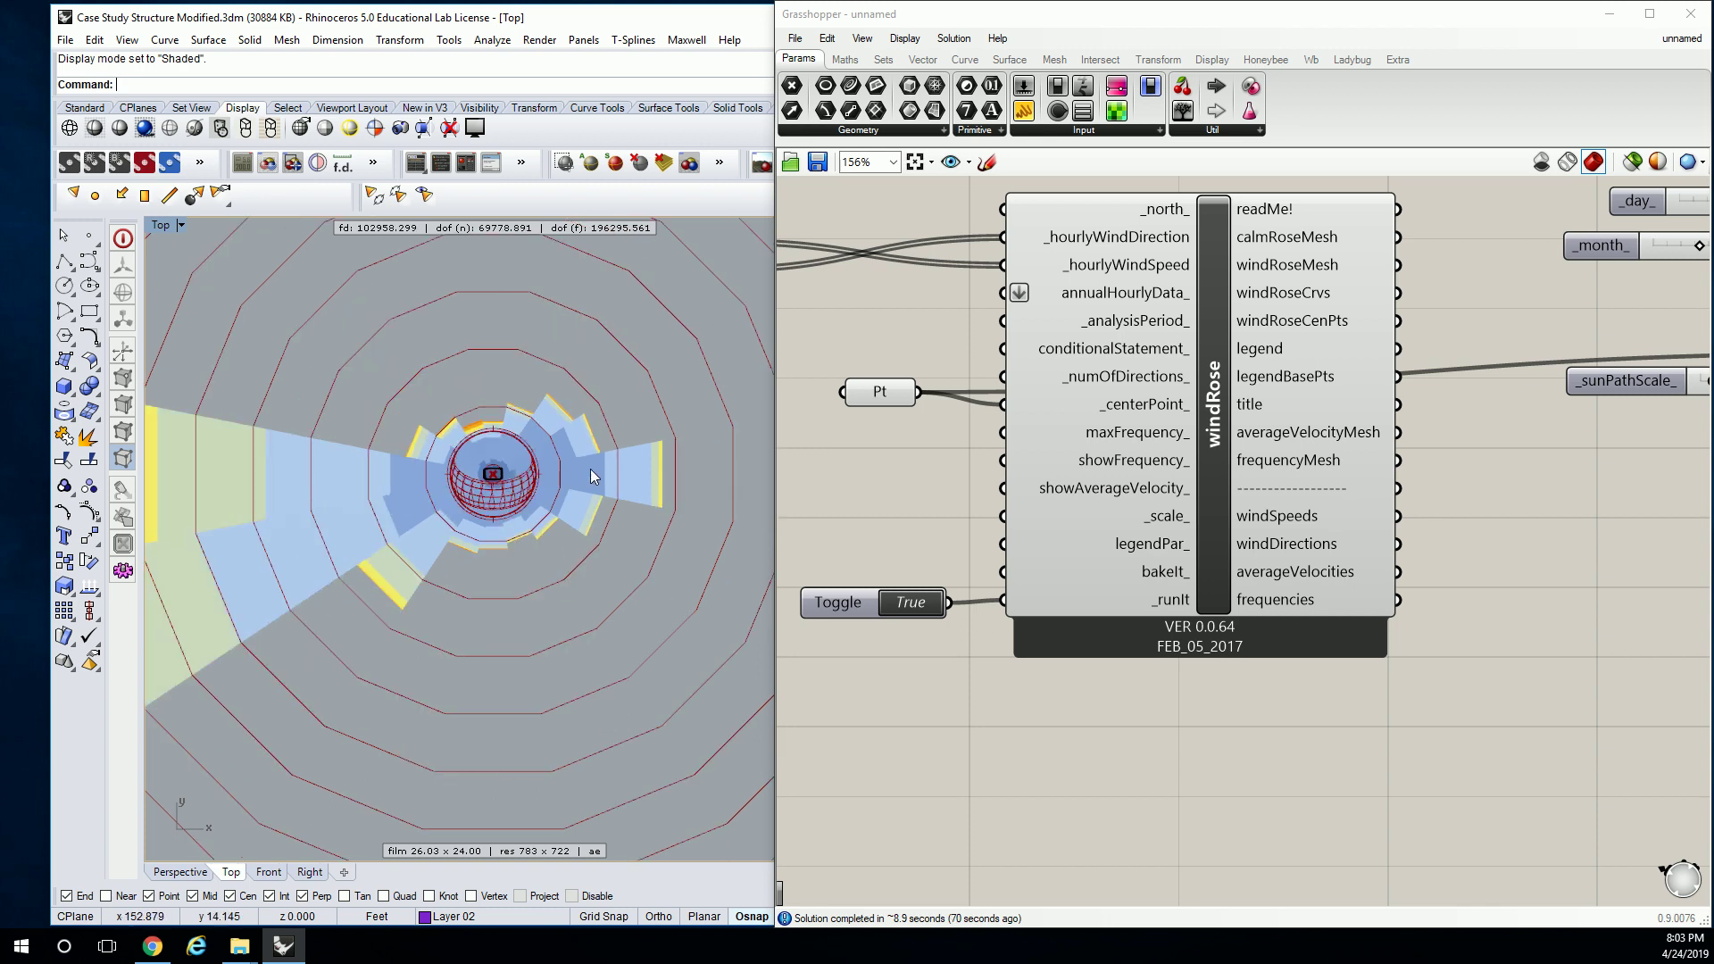
right_click_drag(618, 473, 295, 500)
scroll(438, 589, "up", 4)
right_click_drag(429, 623, 549, 624)
scroll(578, 625, "down", 3)
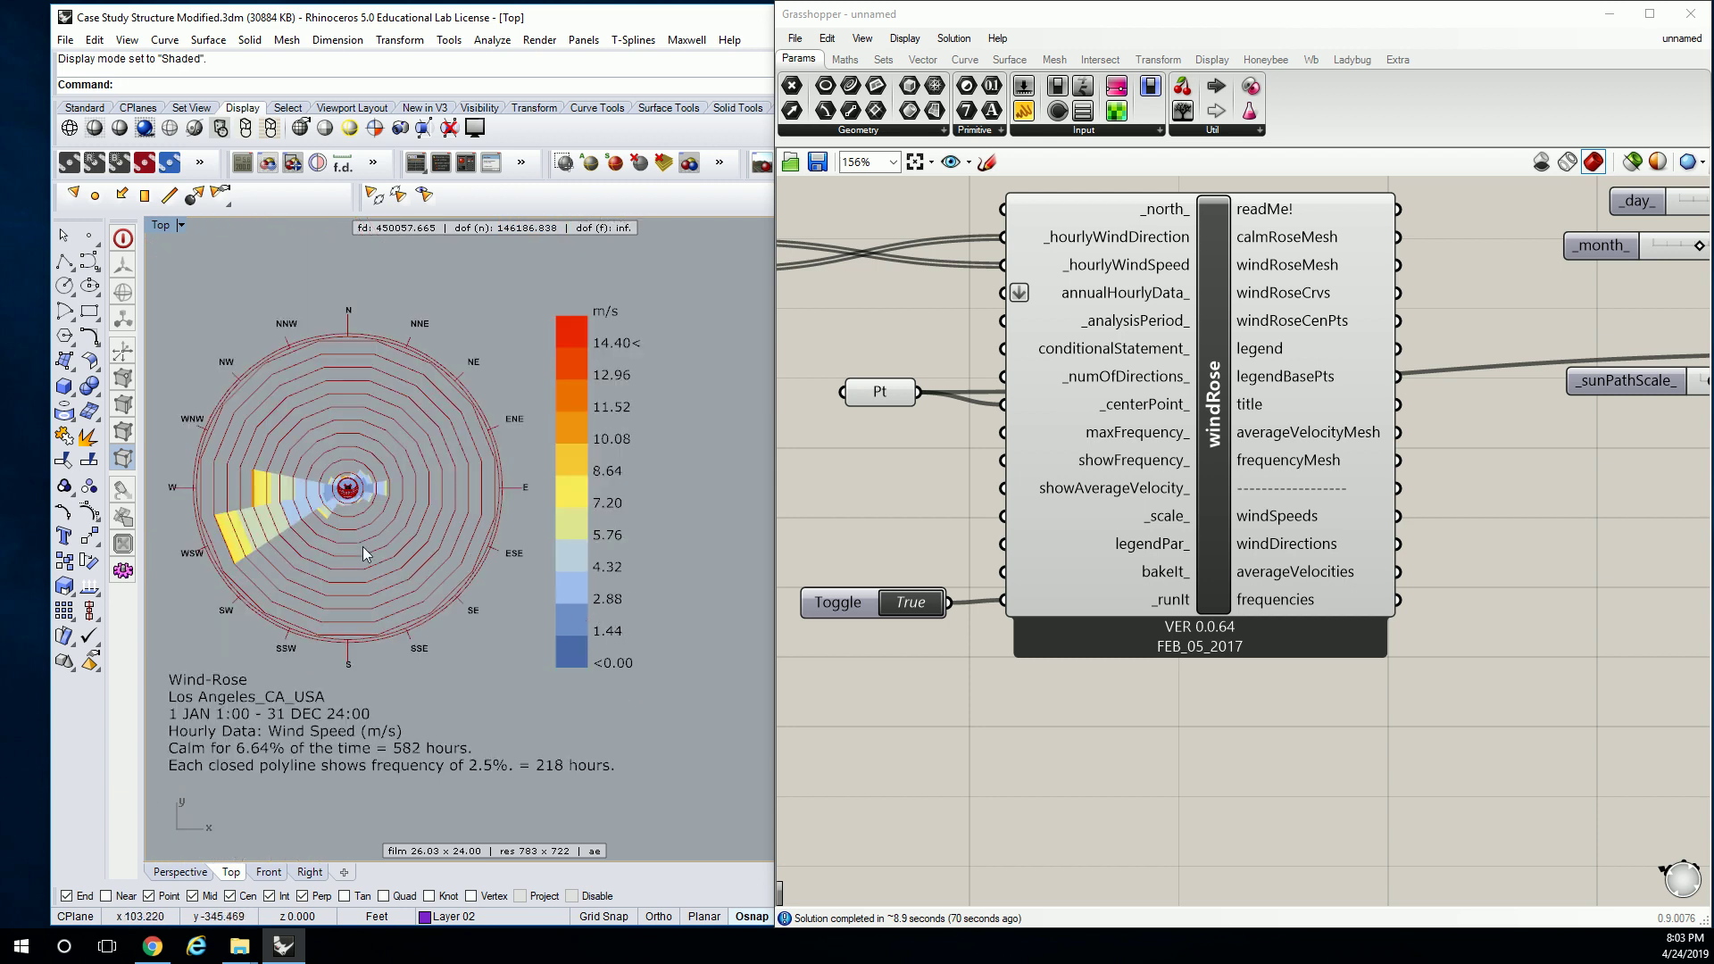
scroll(357, 482, "up", 6)
scroll(359, 478, "up", 4)
right_click_drag(509, 507, 414, 480)
scroll(415, 483, "down", 2)
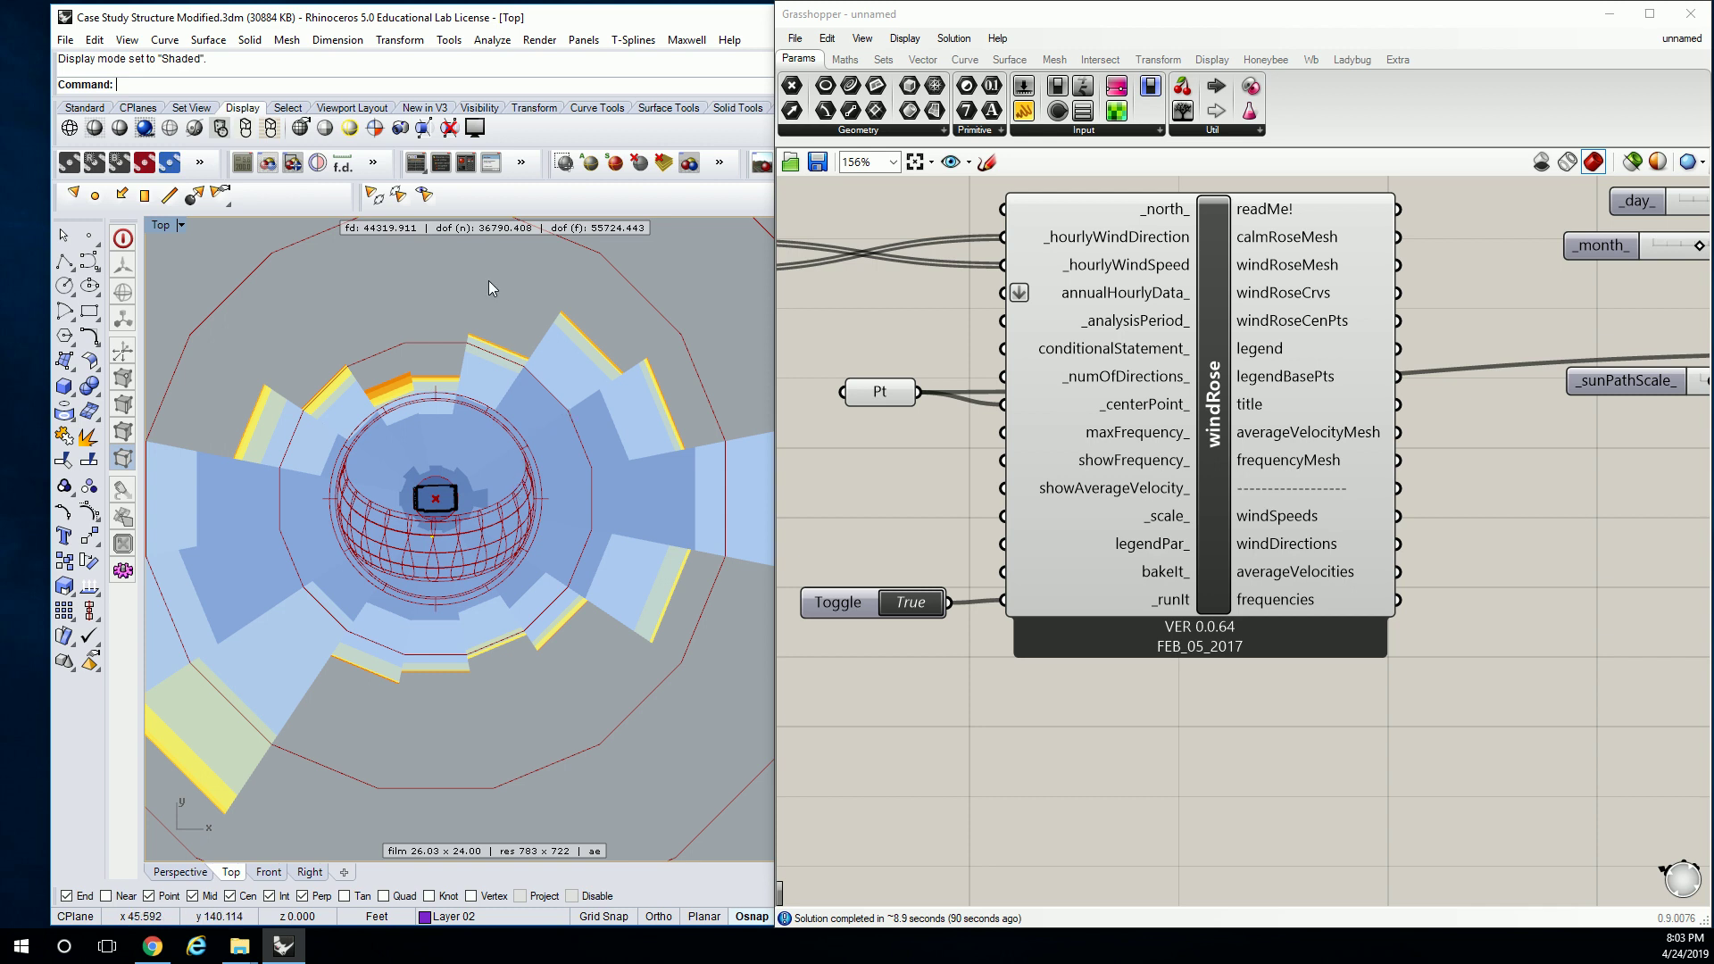
scroll(490, 287, "down", 6)
scroll(542, 419, "down", 4)
scroll(484, 434, "up", 3)
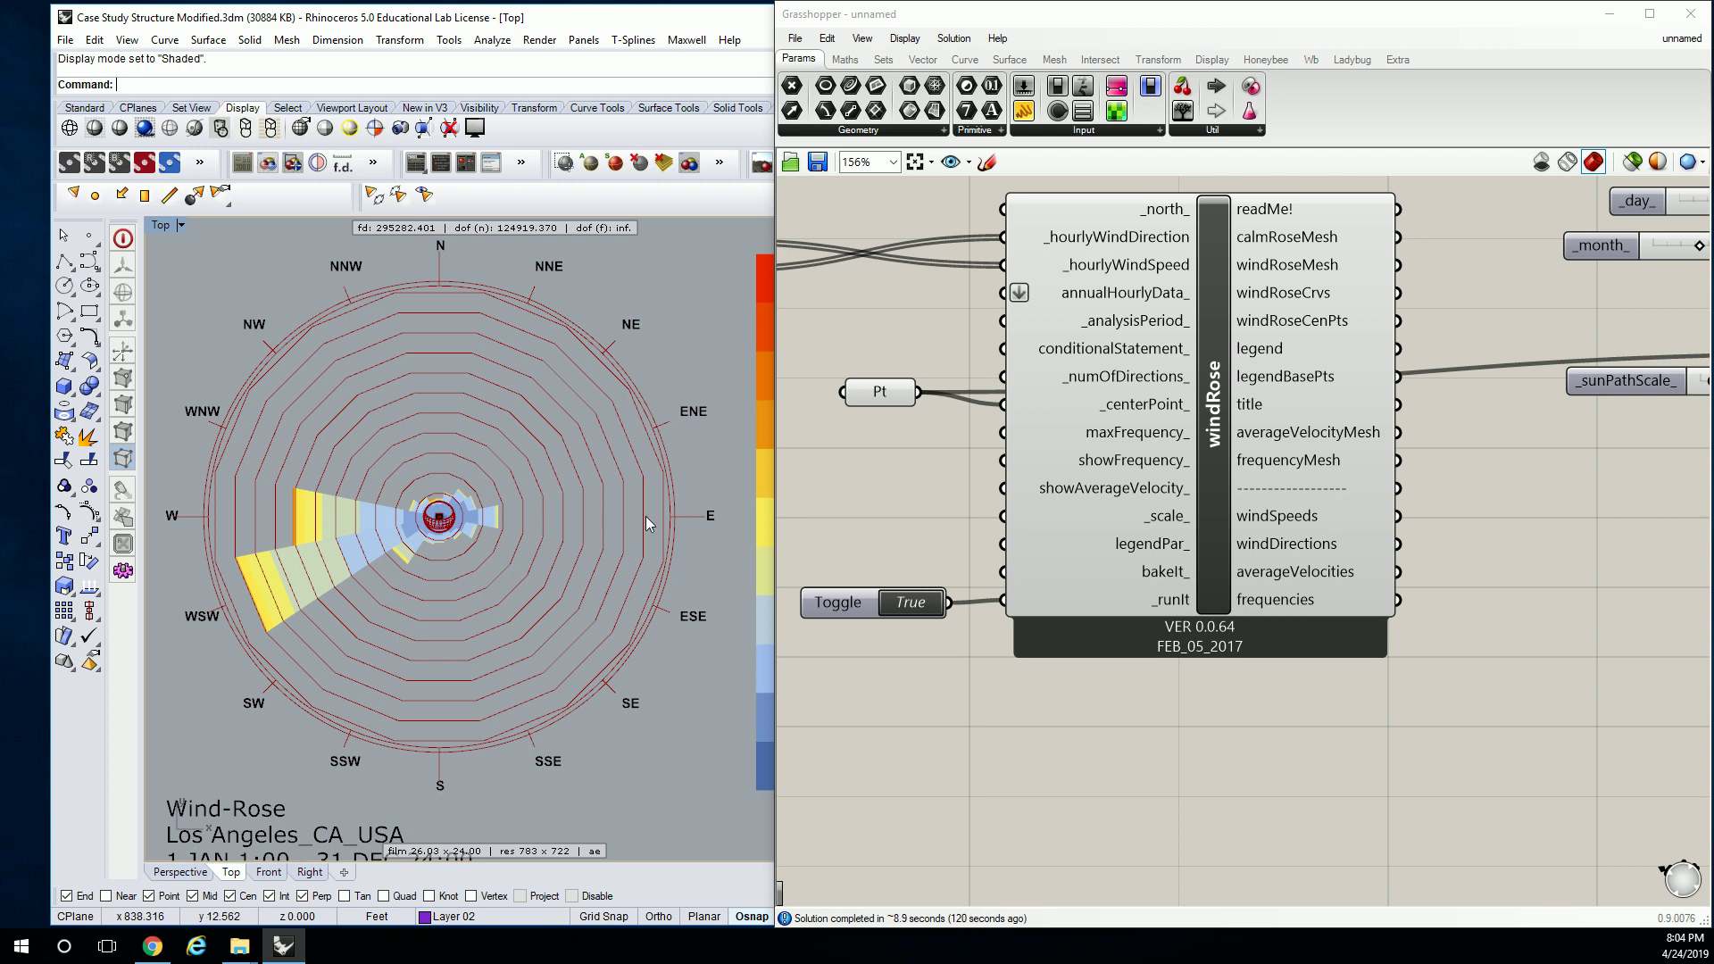
Step: Maximize the Perspective viewport and inspect the building's louvered facades against the surrounding wind rose and sun path
double_click(164, 226)
double_click(546, 227)
scroll(501, 605, "down", 3)
right_click_drag(502, 605, 480, 573)
scroll(521, 532, "up", 10)
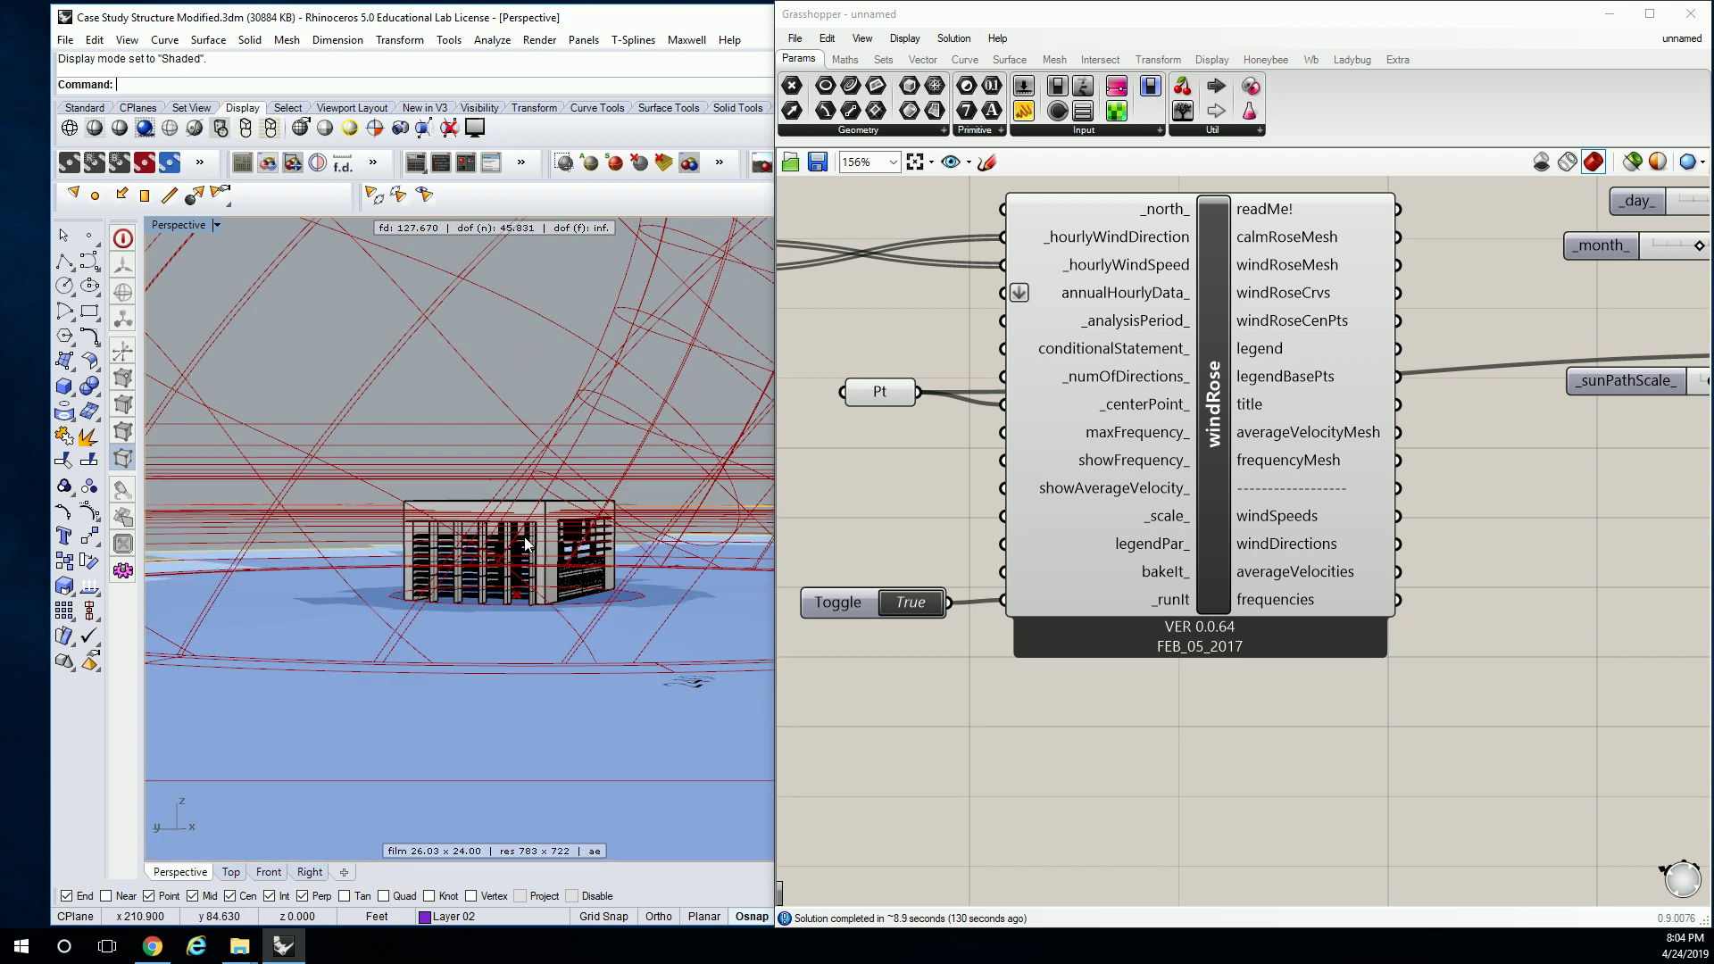
scroll(528, 538, "up", 3)
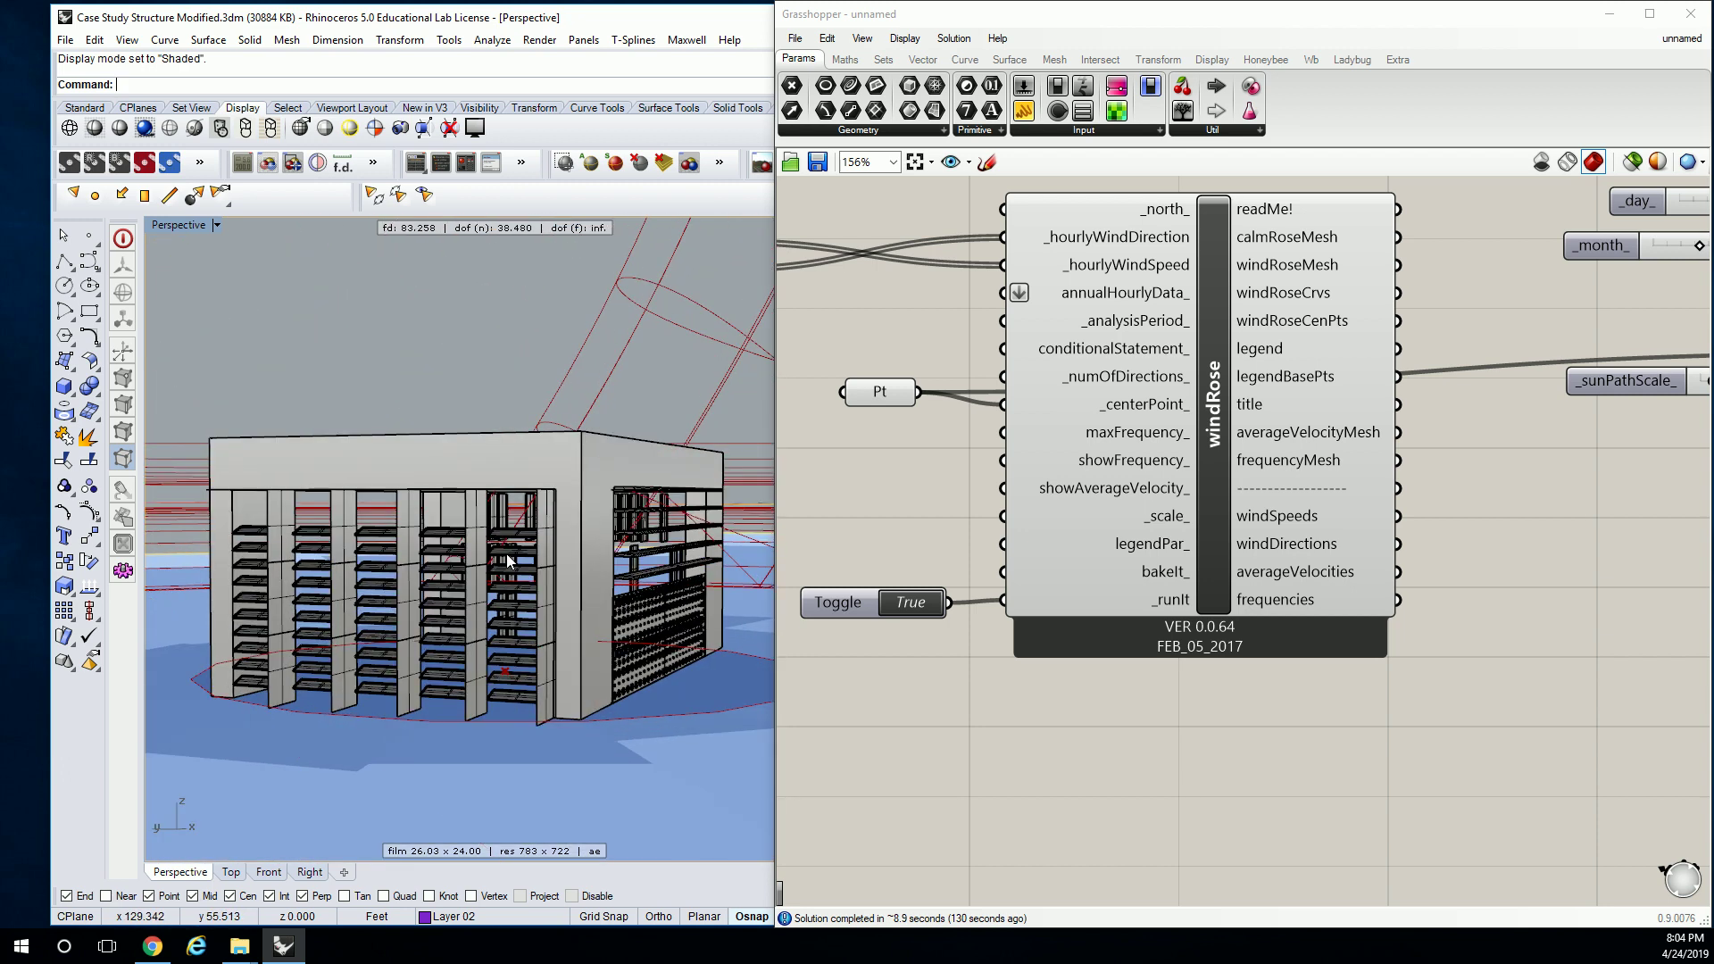
scroll(507, 561, "down", 10)
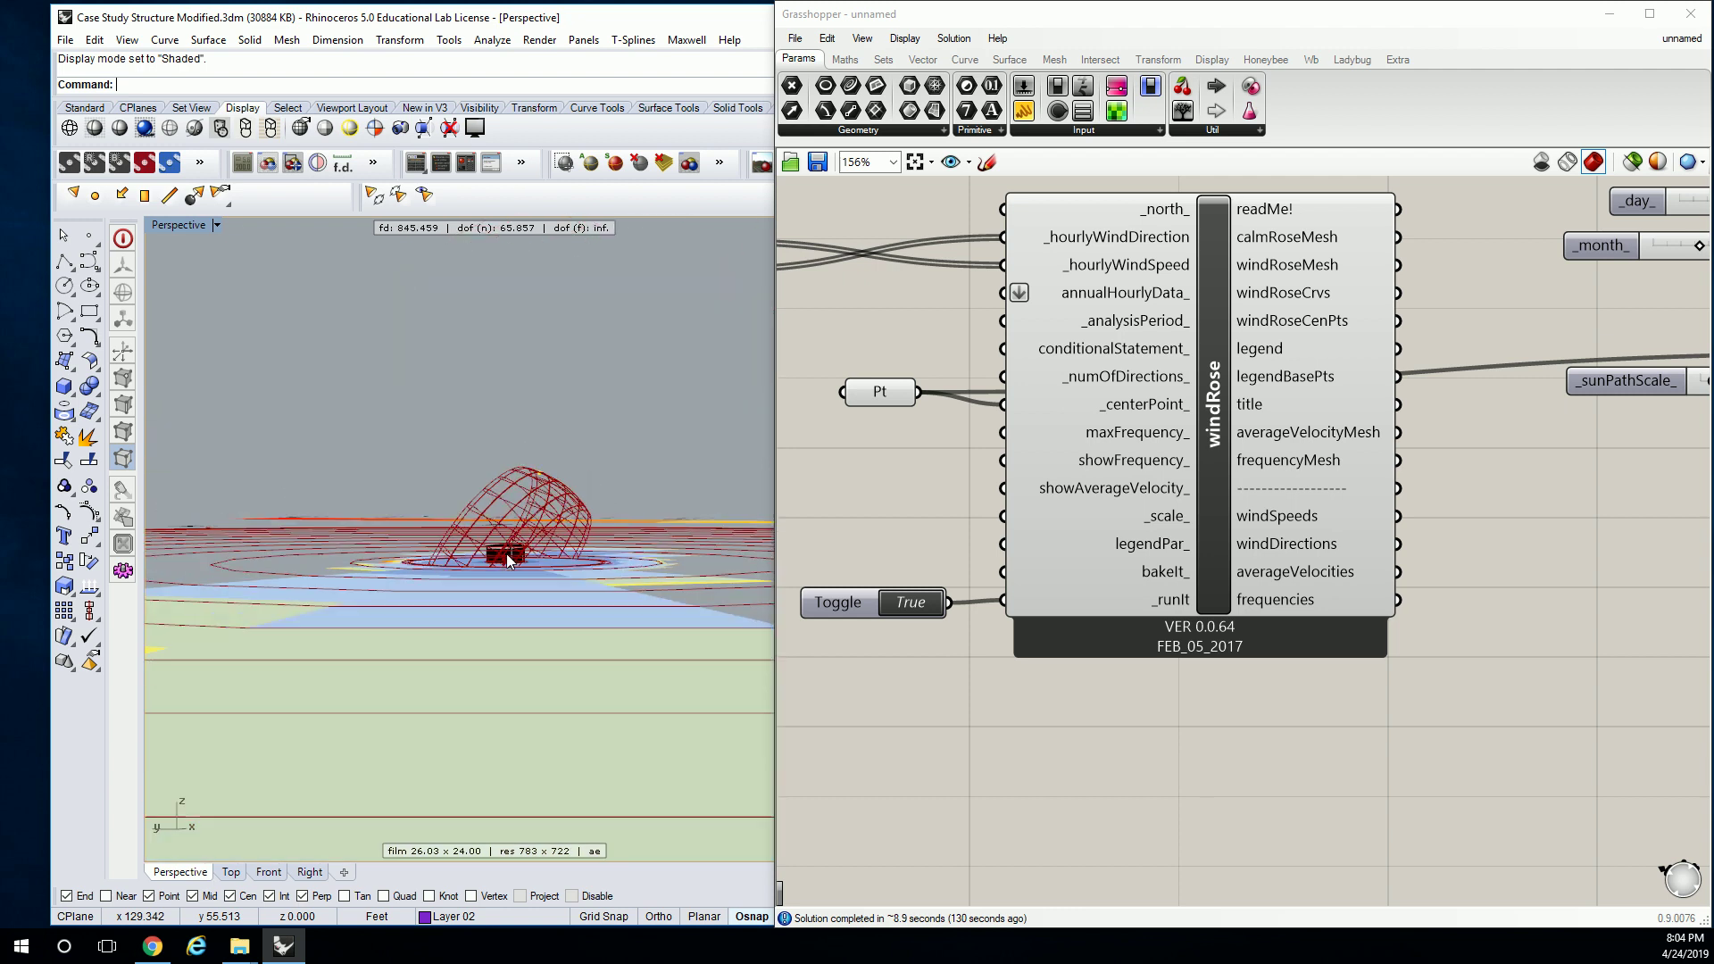
scroll(507, 582, "up", 8)
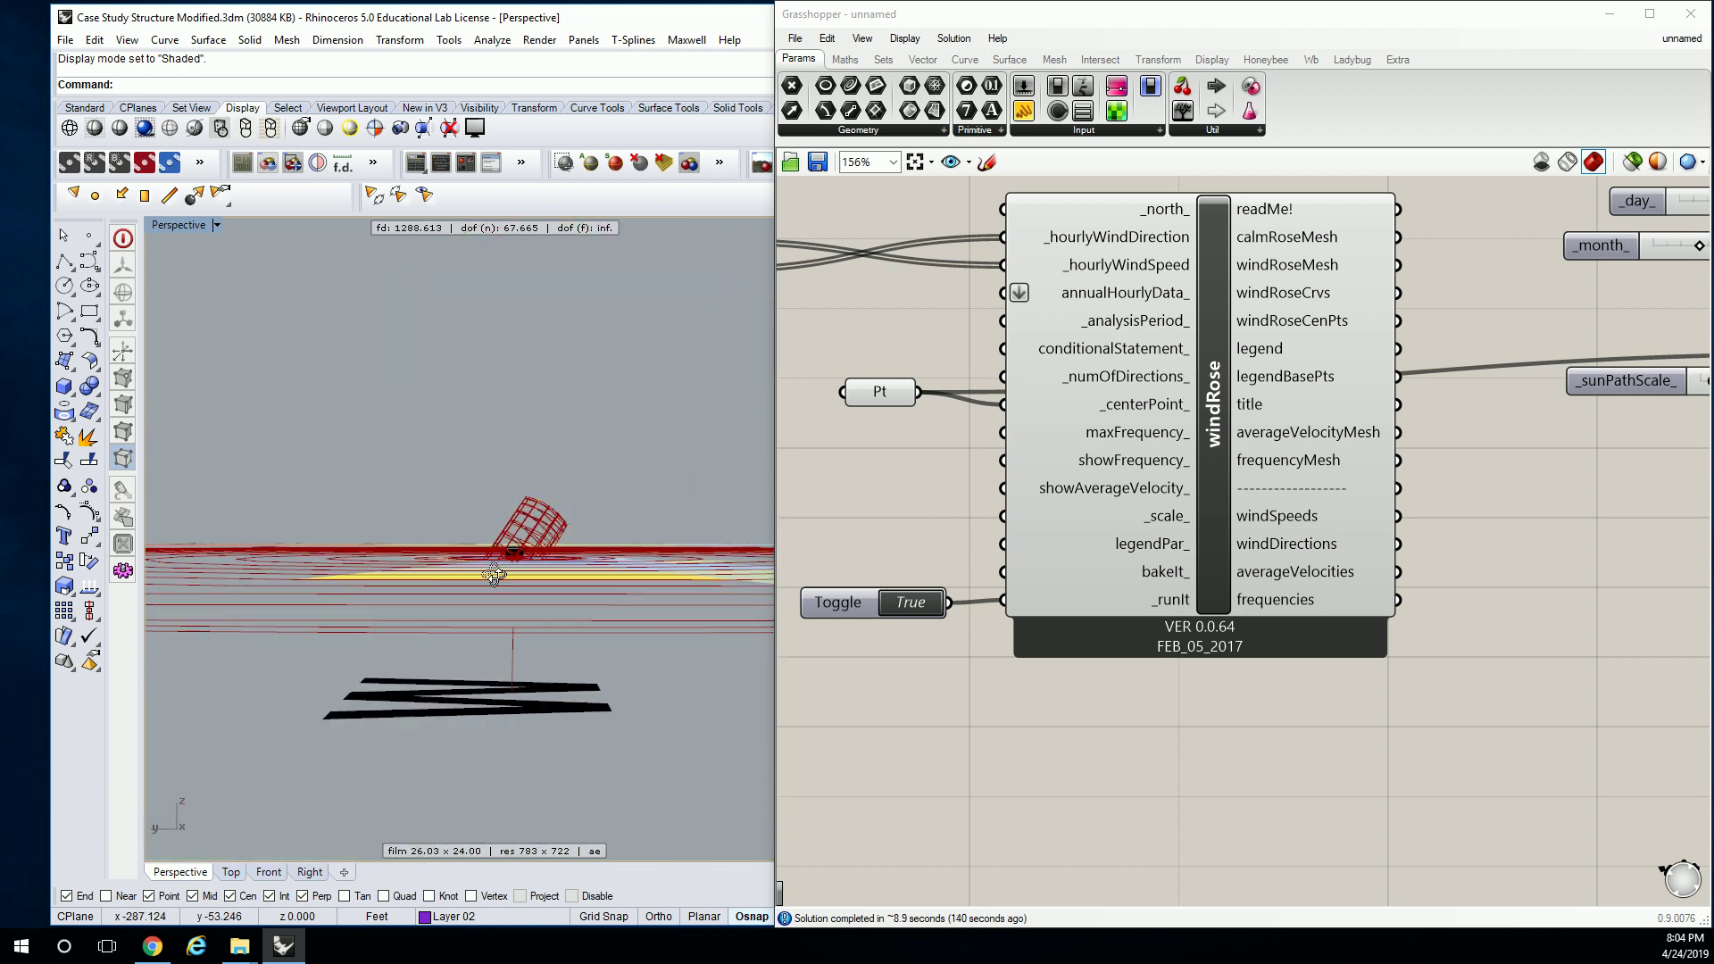
scroll(523, 546, "up", 6)
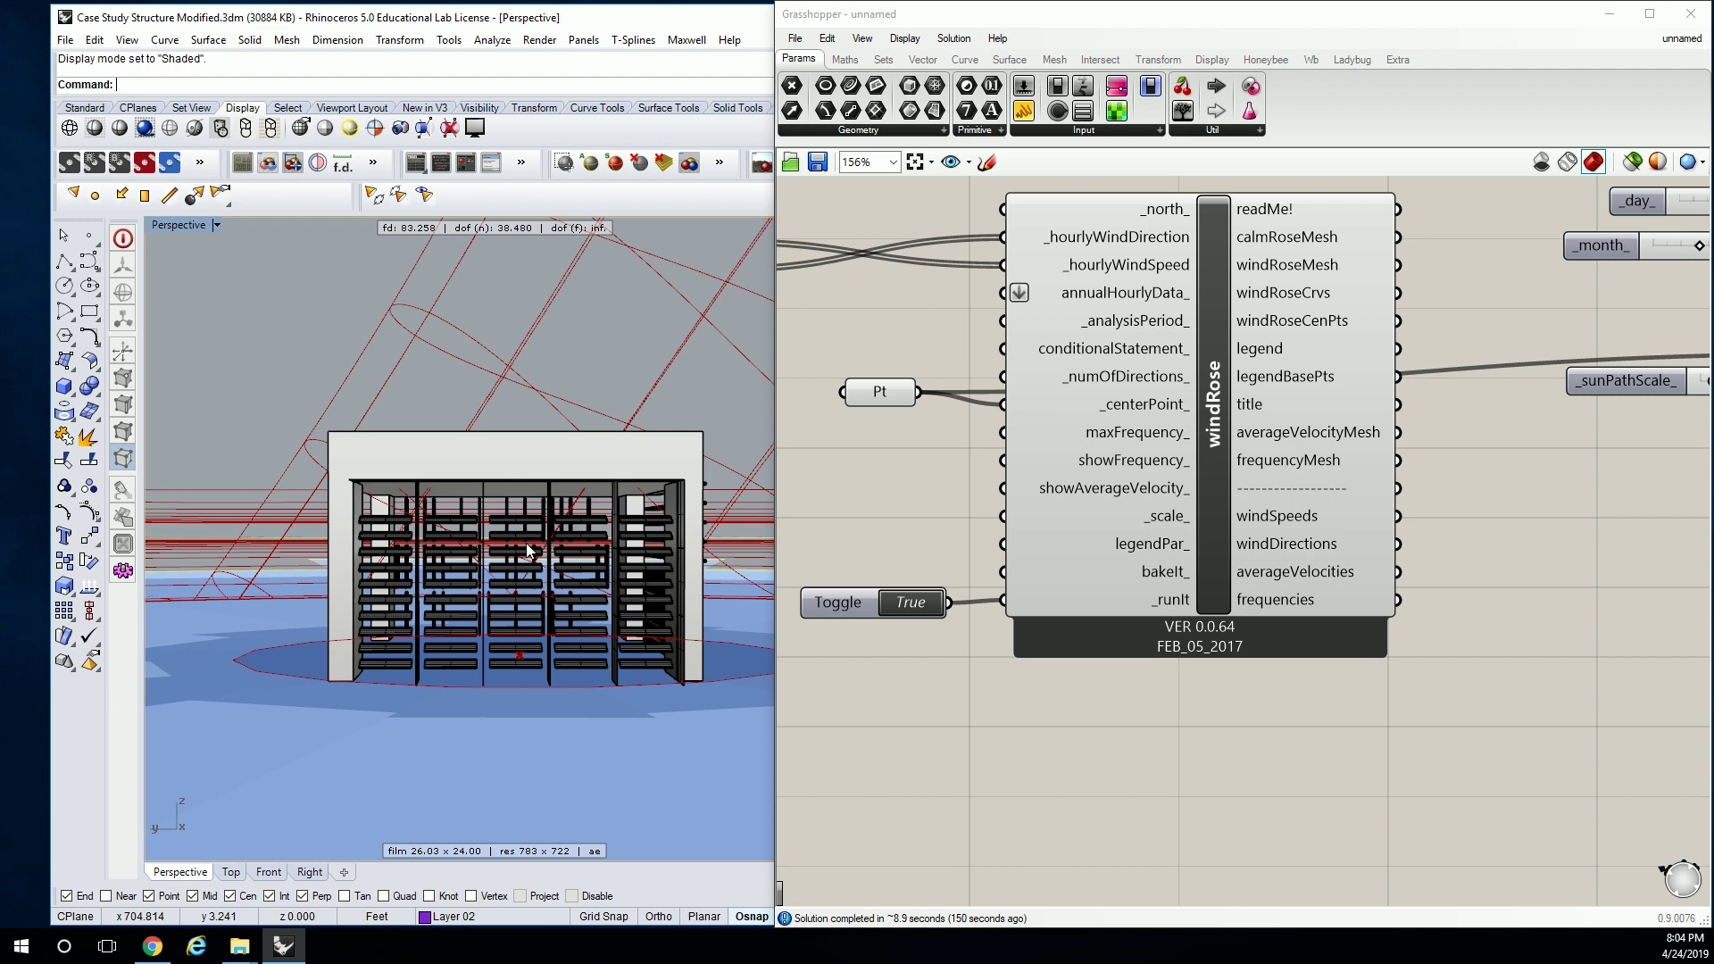
Step: View the whole wind rose from above in the Perspective viewport, including its compass labels, wind-speed legend and title text
scroll(527, 543, "down", 15)
right_click_drag(527, 543, 425, 606)
scroll(454, 591, "down", 12)
scroll(426, 612, "down", 8)
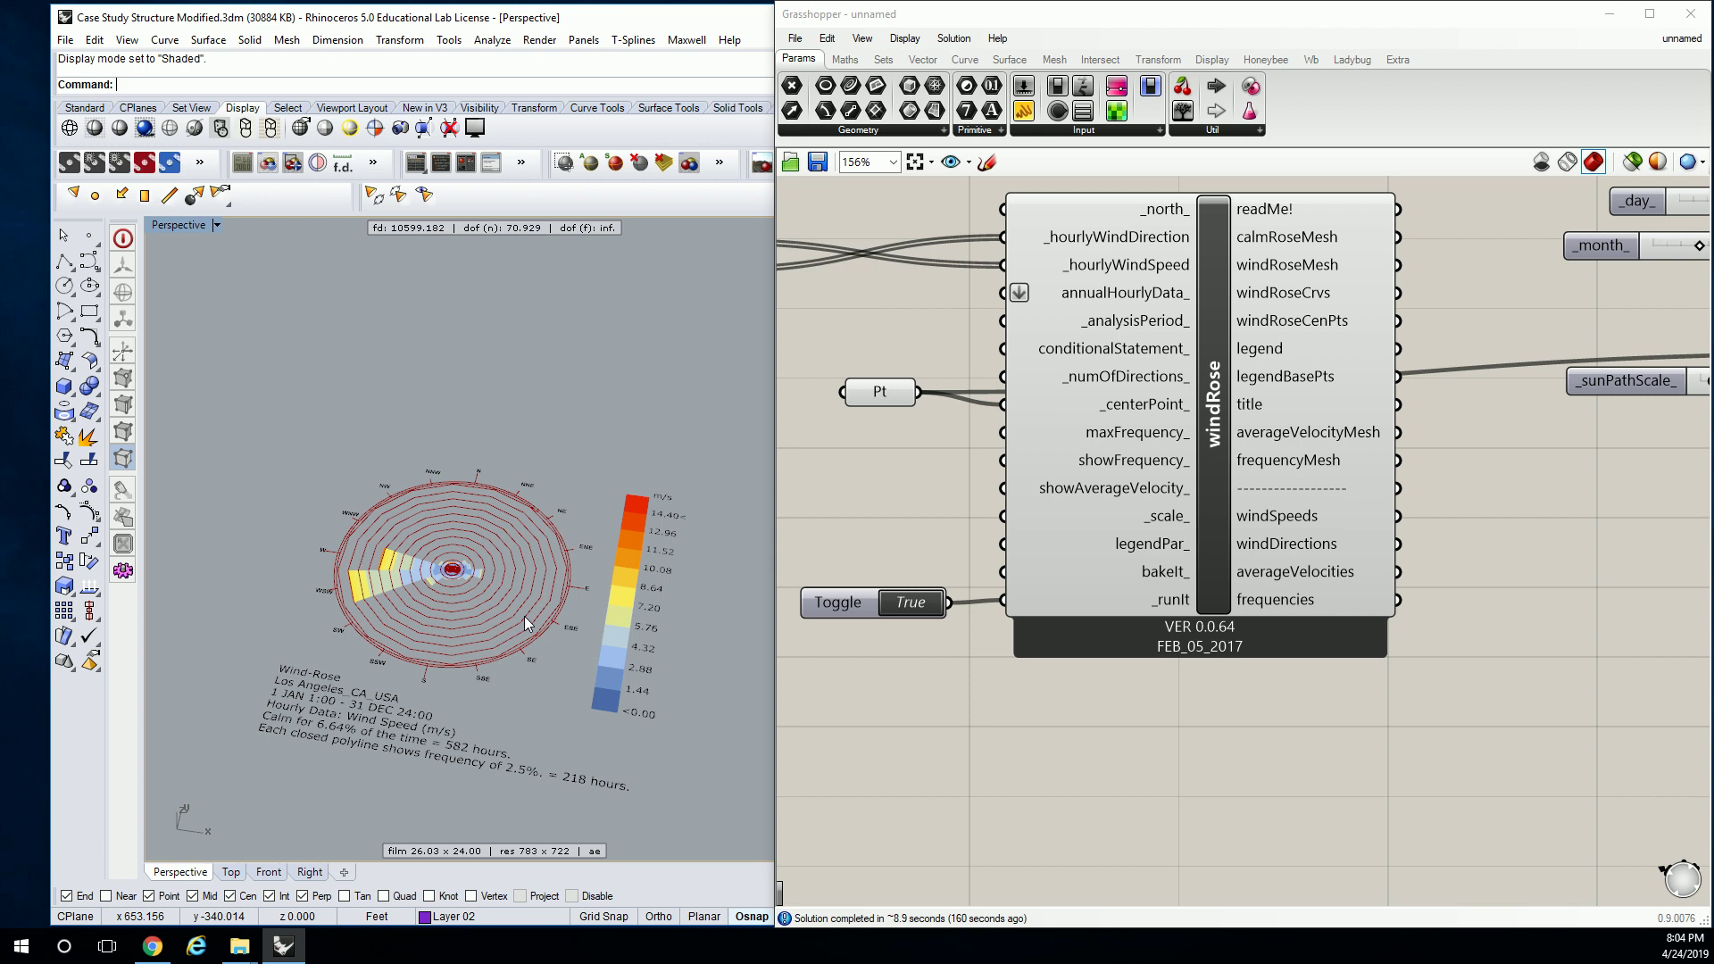
right_click_drag(524, 618, 574, 634)
scroll(463, 548, "up", 10)
scroll(601, 625, "down", 6)
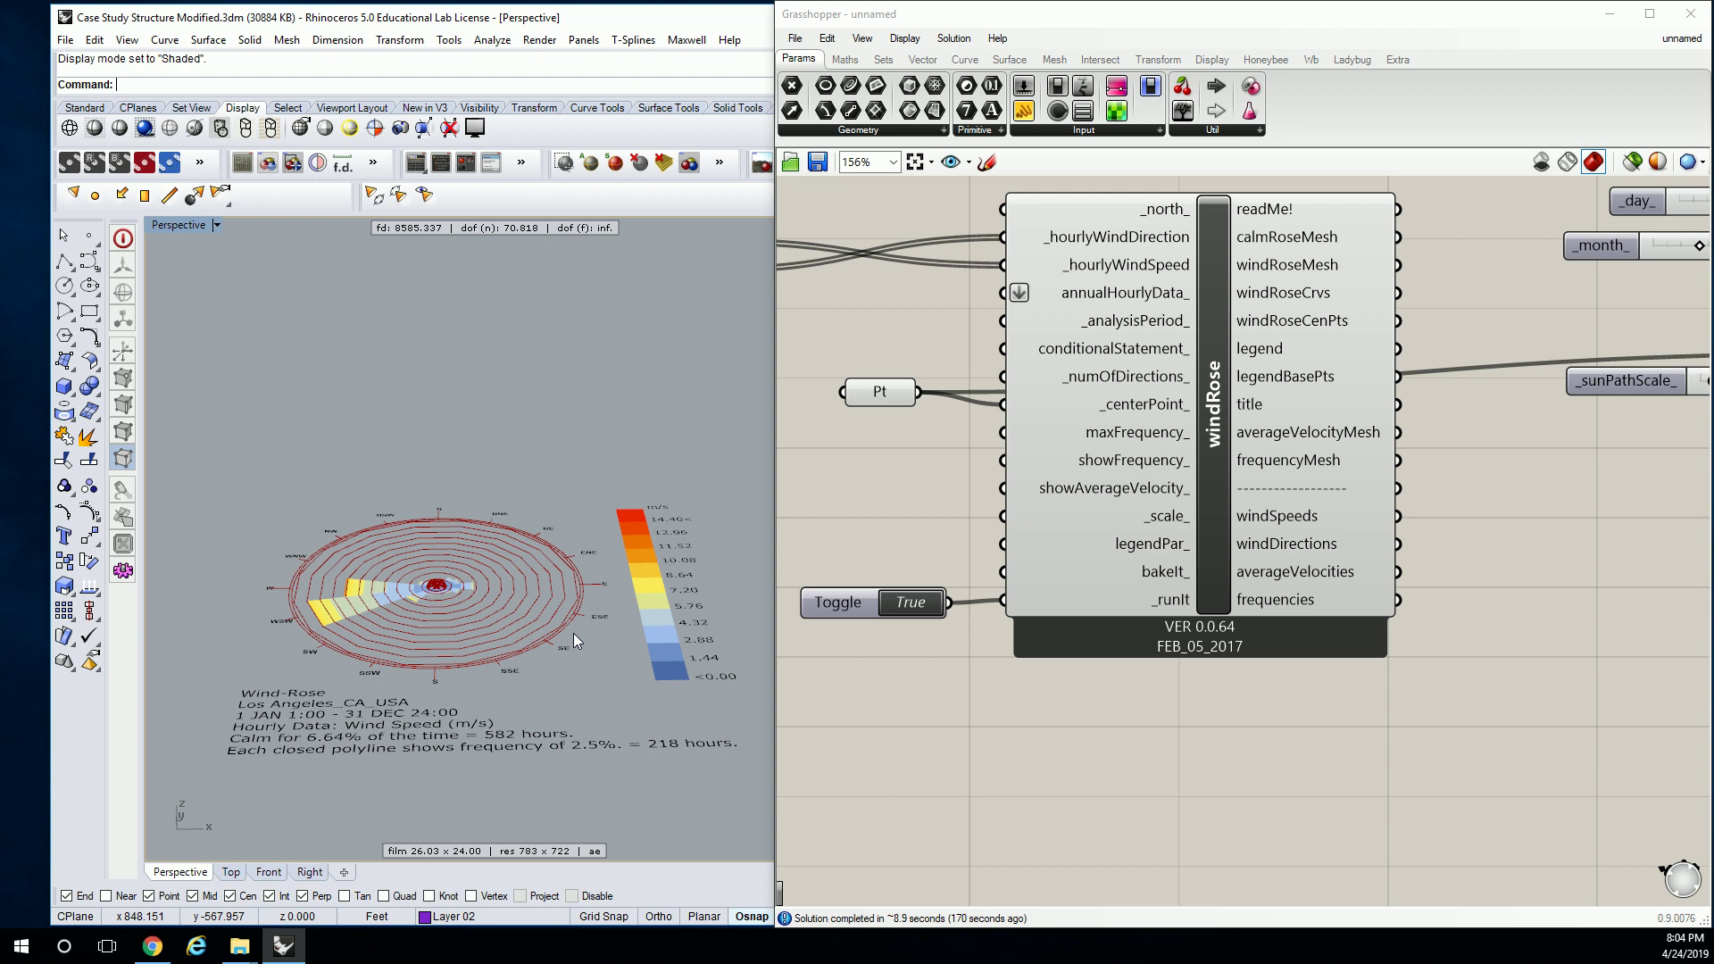
right_click_drag(571, 634, 514, 671)
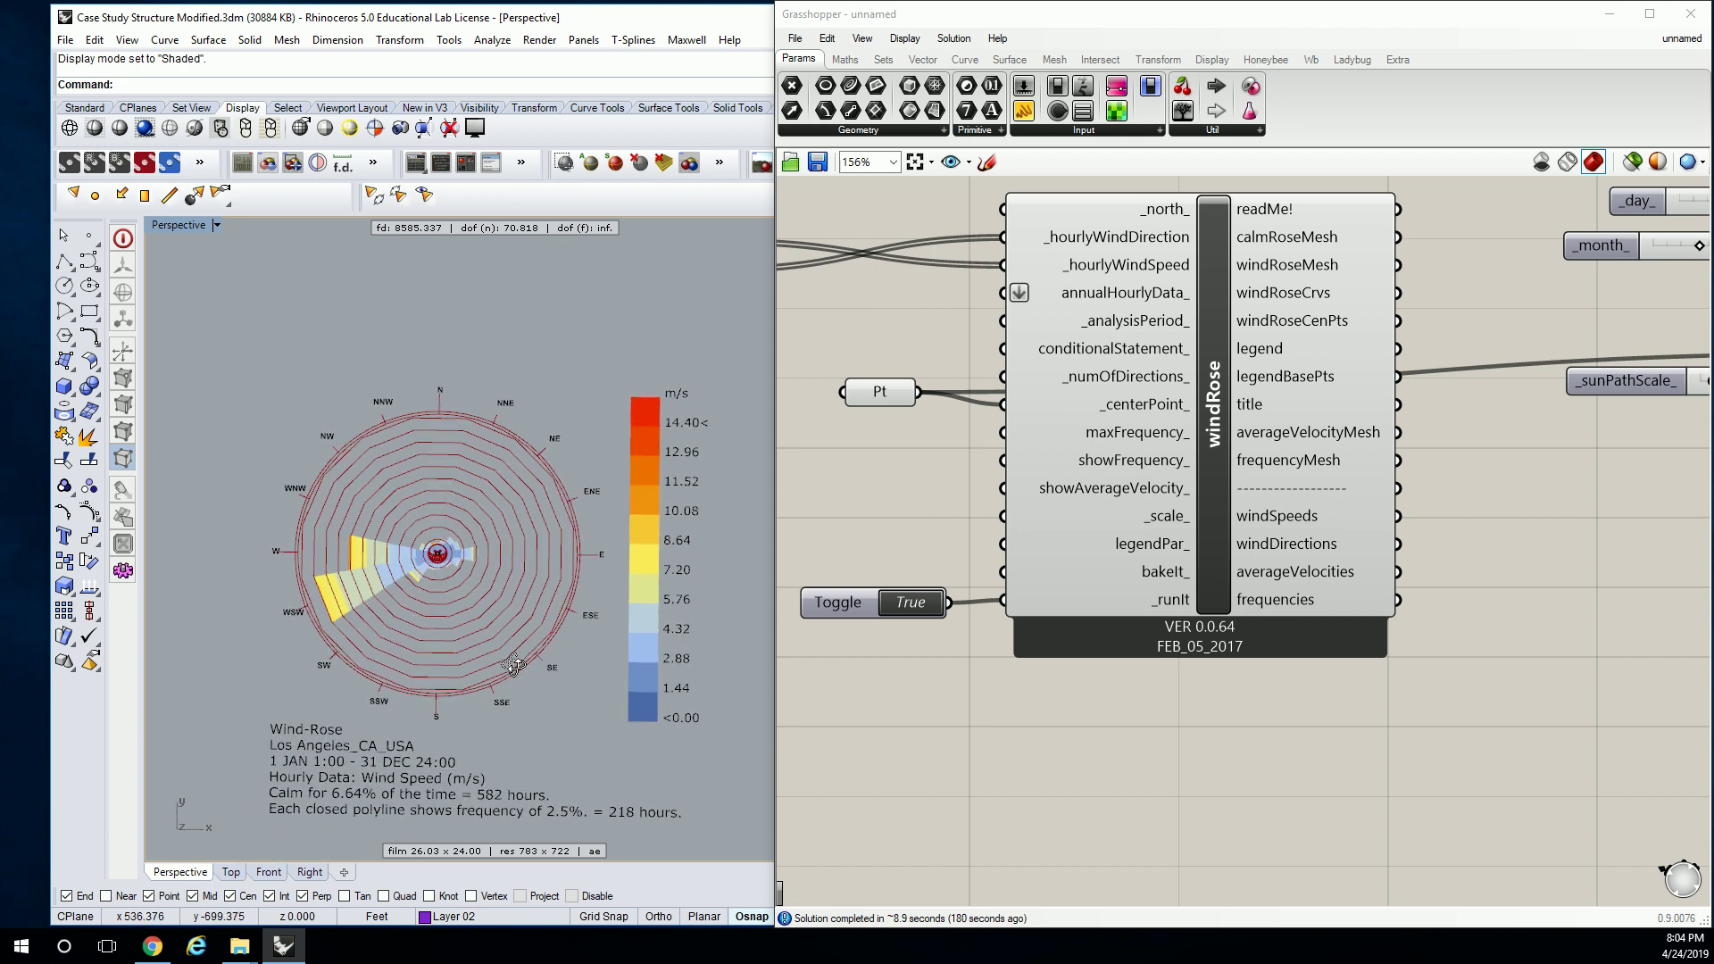
scroll(515, 667, "up", 3)
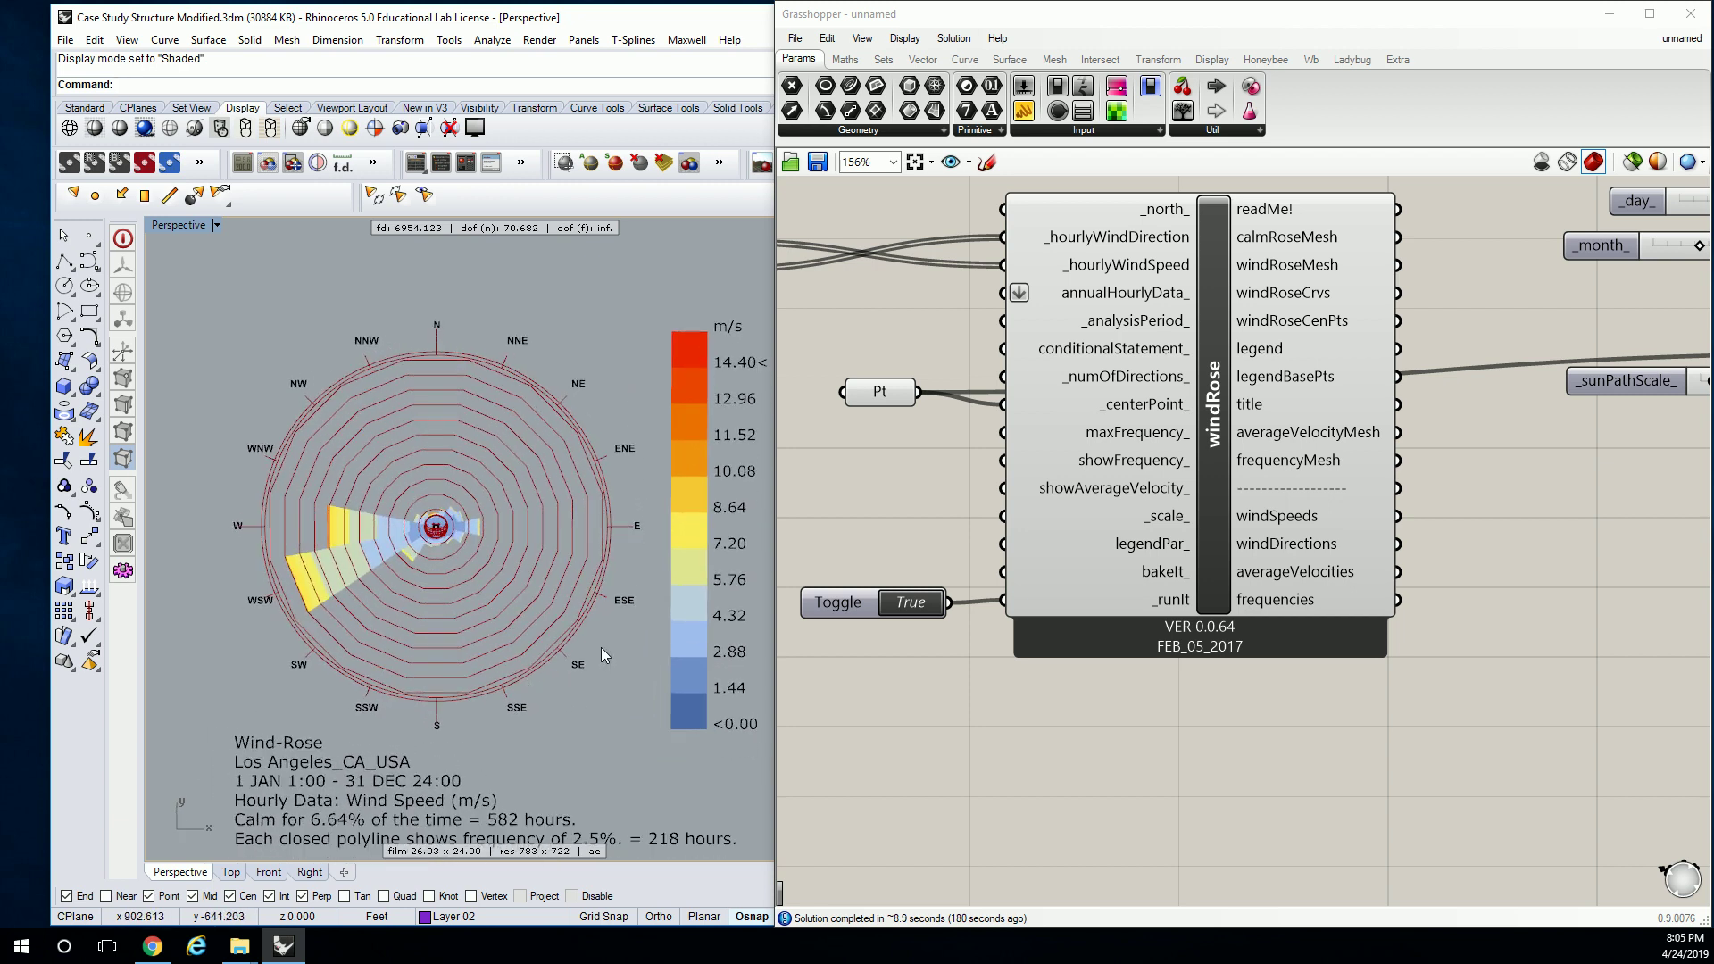
right_click_drag(601, 650, 586, 596, "shift")
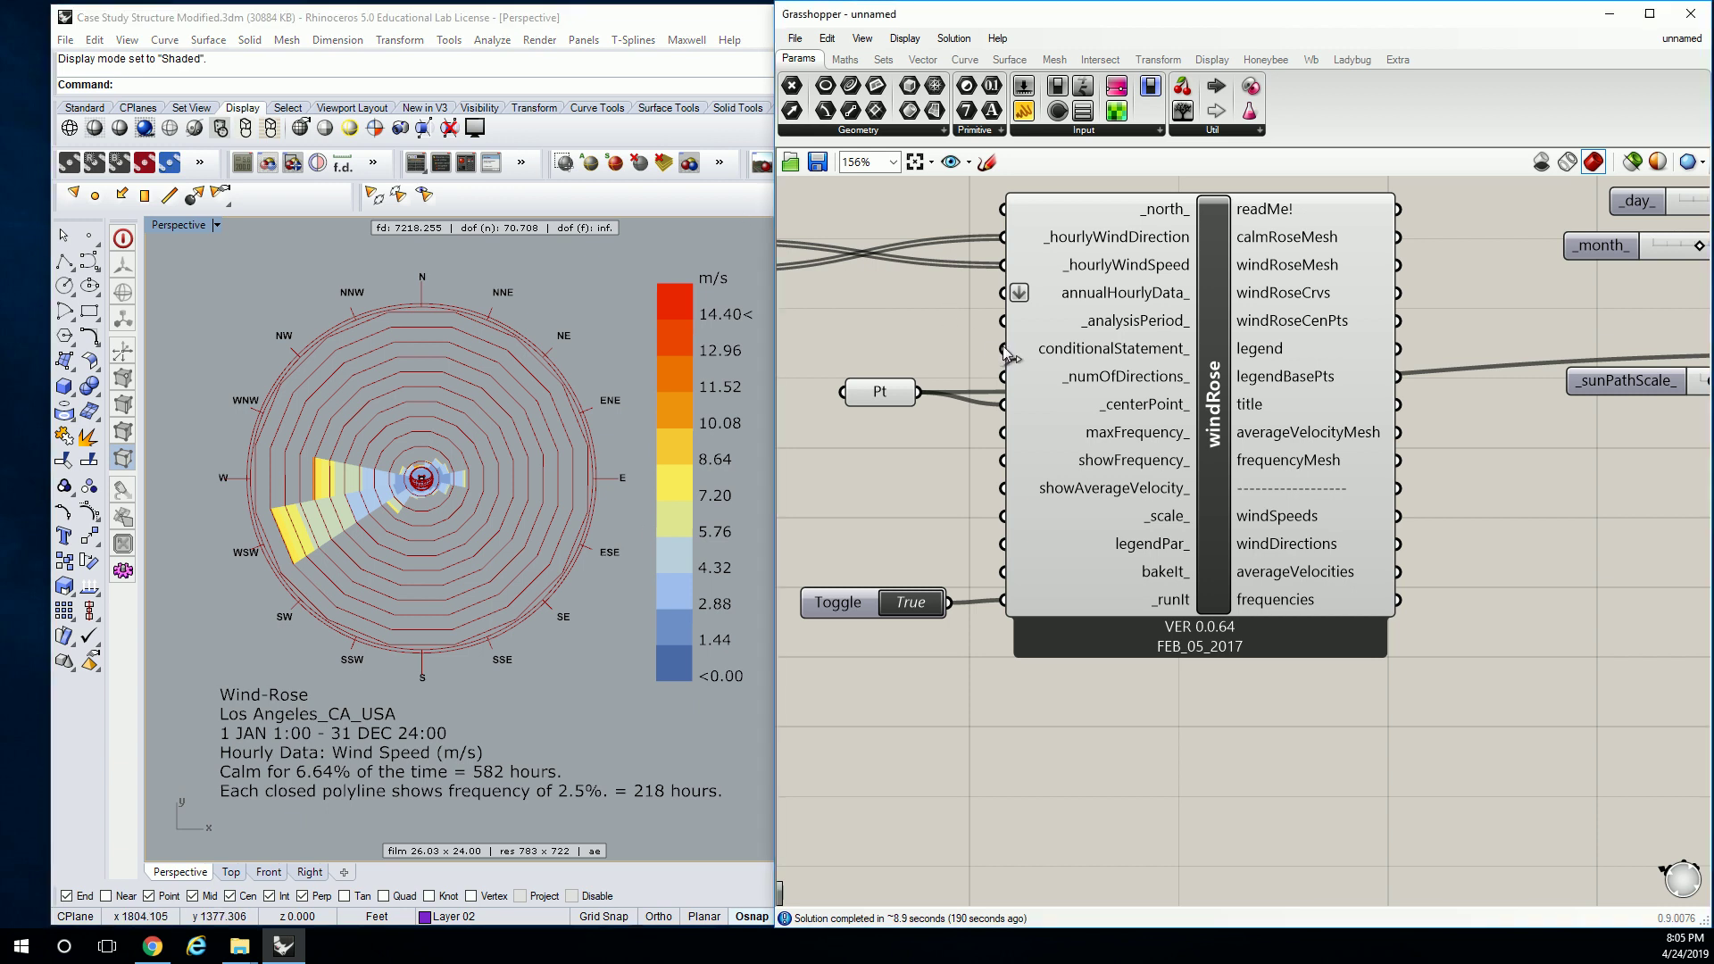
Step: Read the descriptions of the windRose component's annualHourlyData_, conditionalStatement_ and _analysisPeriod_ inputs
mouse_move(1111, 302)
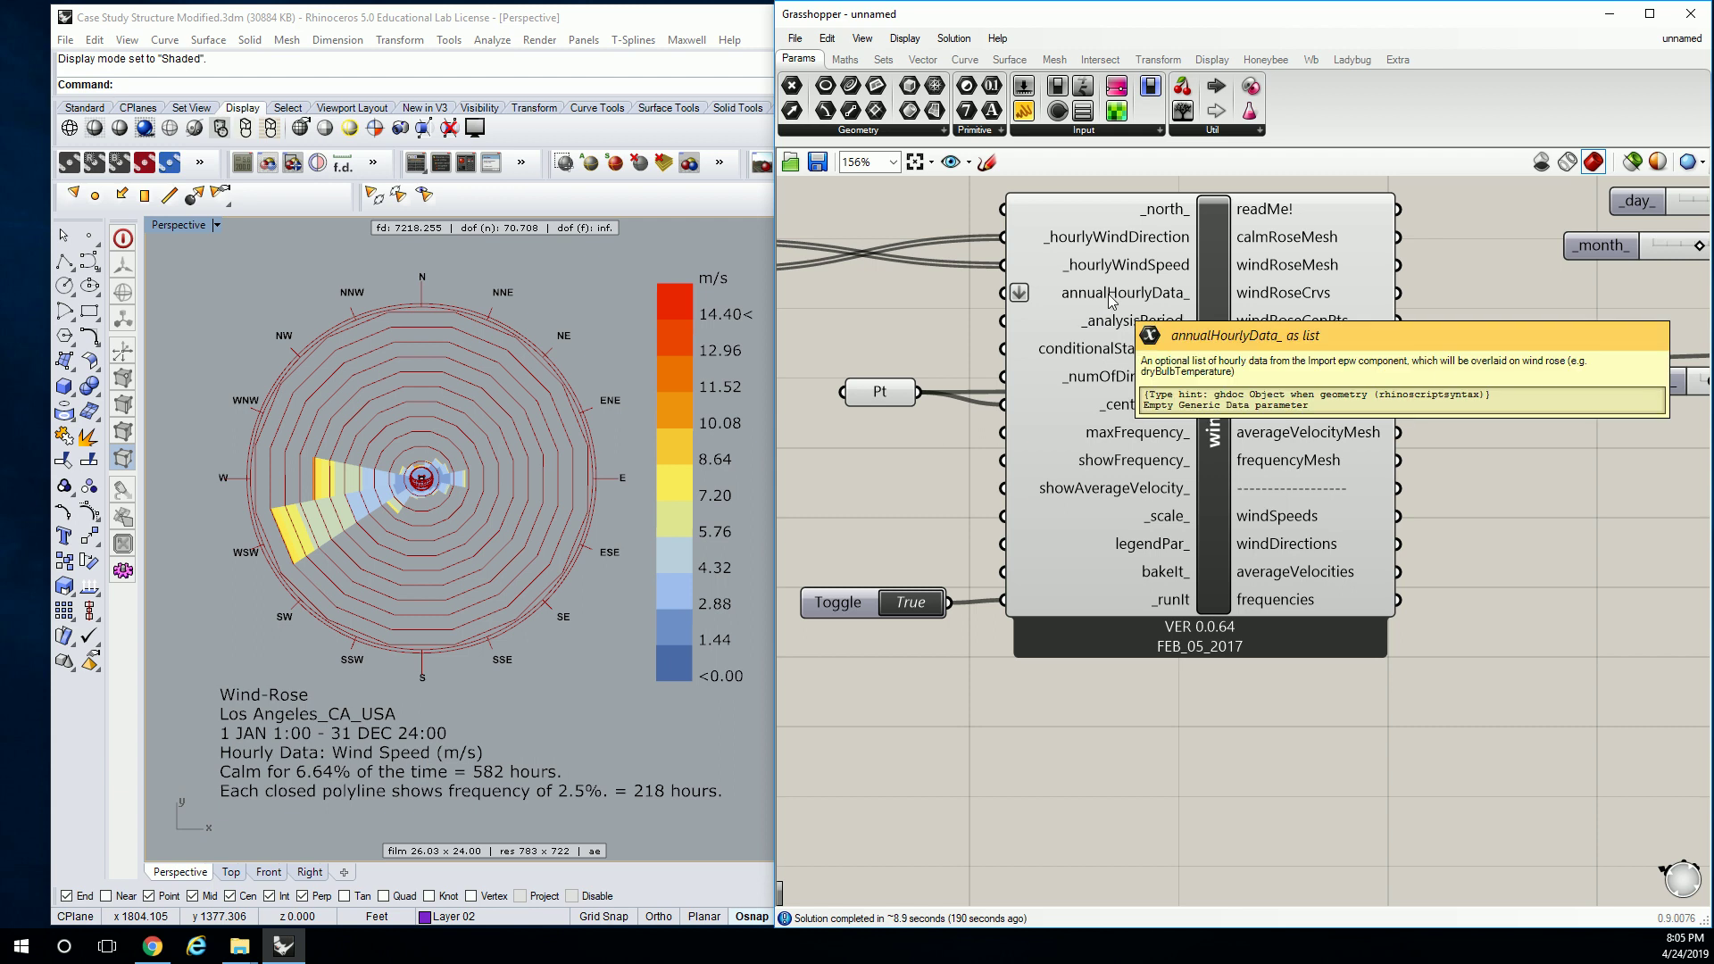
scroll(1112, 301, "up", 2)
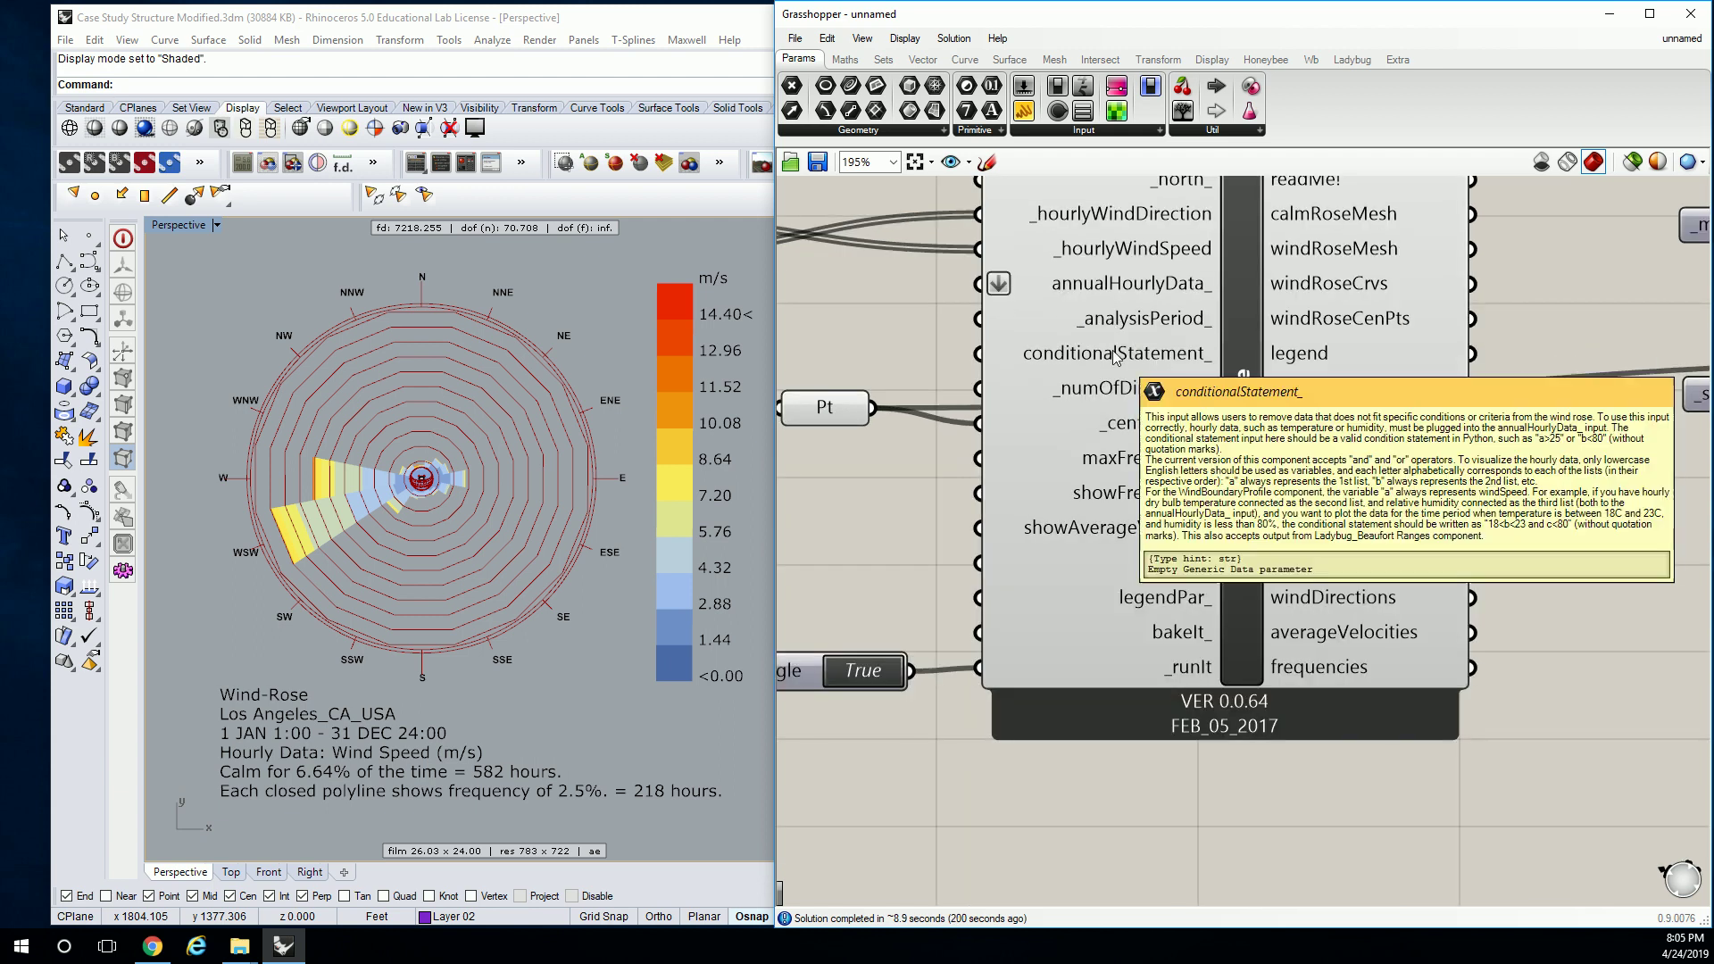
scroll(1149, 501, "down", 3)
right_click_drag(1149, 501, 1355, 526)
scroll(1252, 441, "up", 2)
right_click_drag(1251, 441, 954, 472)
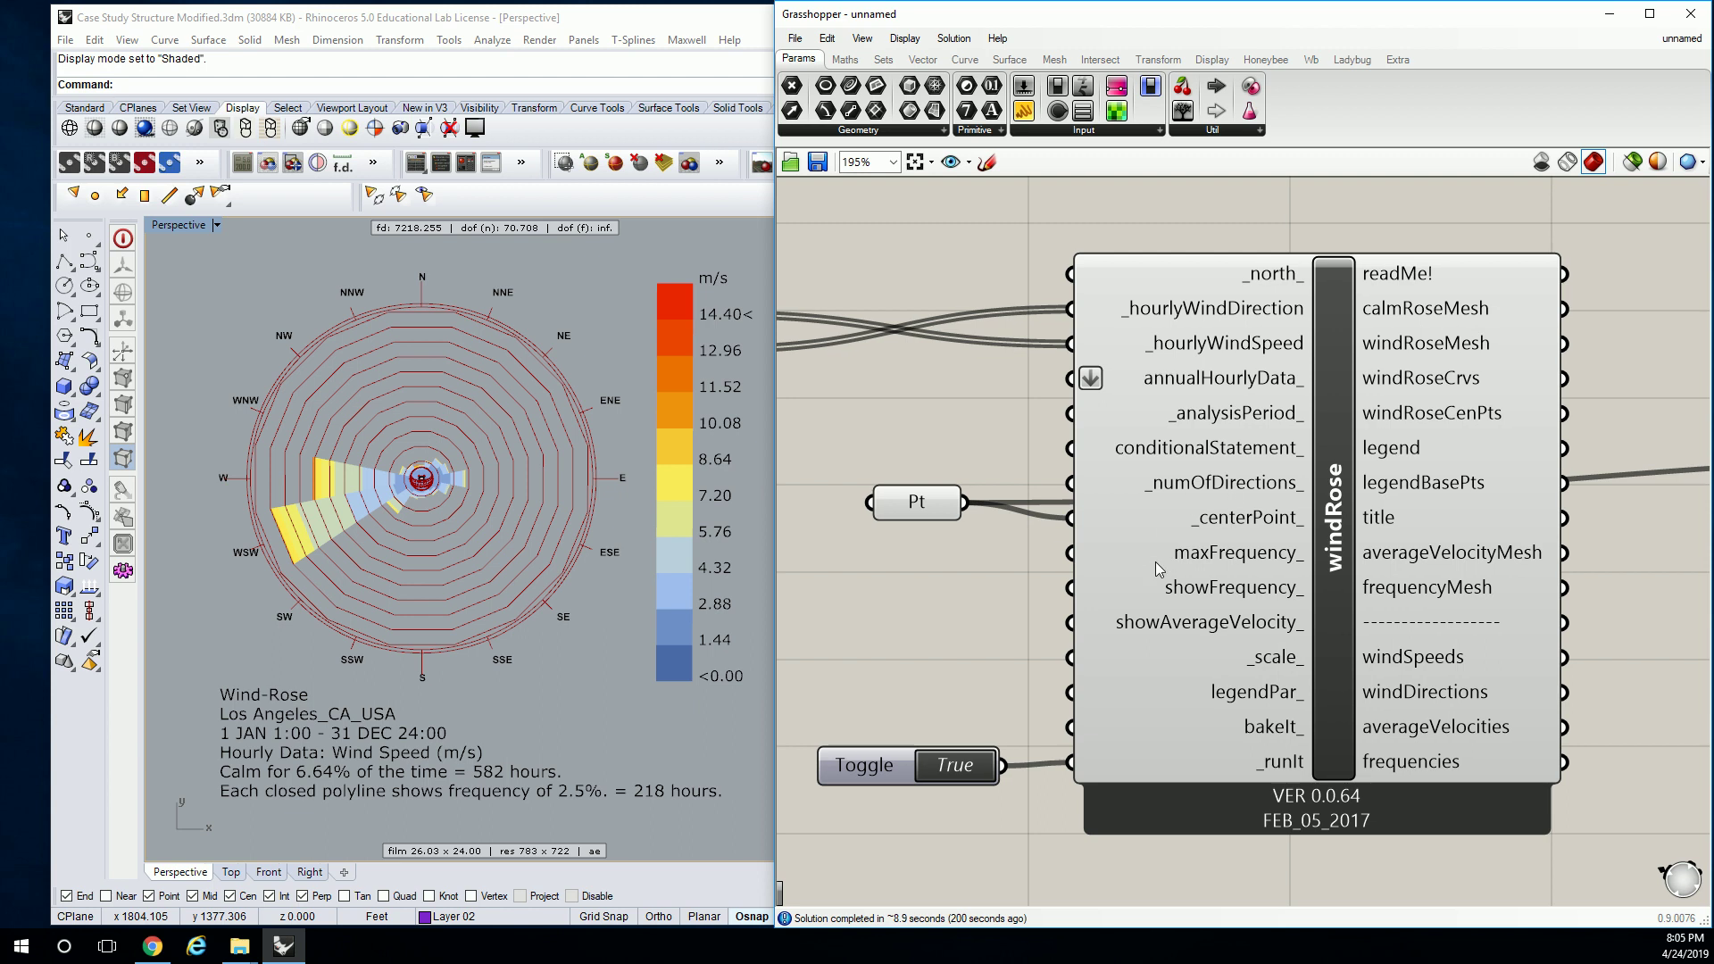
mouse_move(1221, 517)
mouse_move(1196, 454)
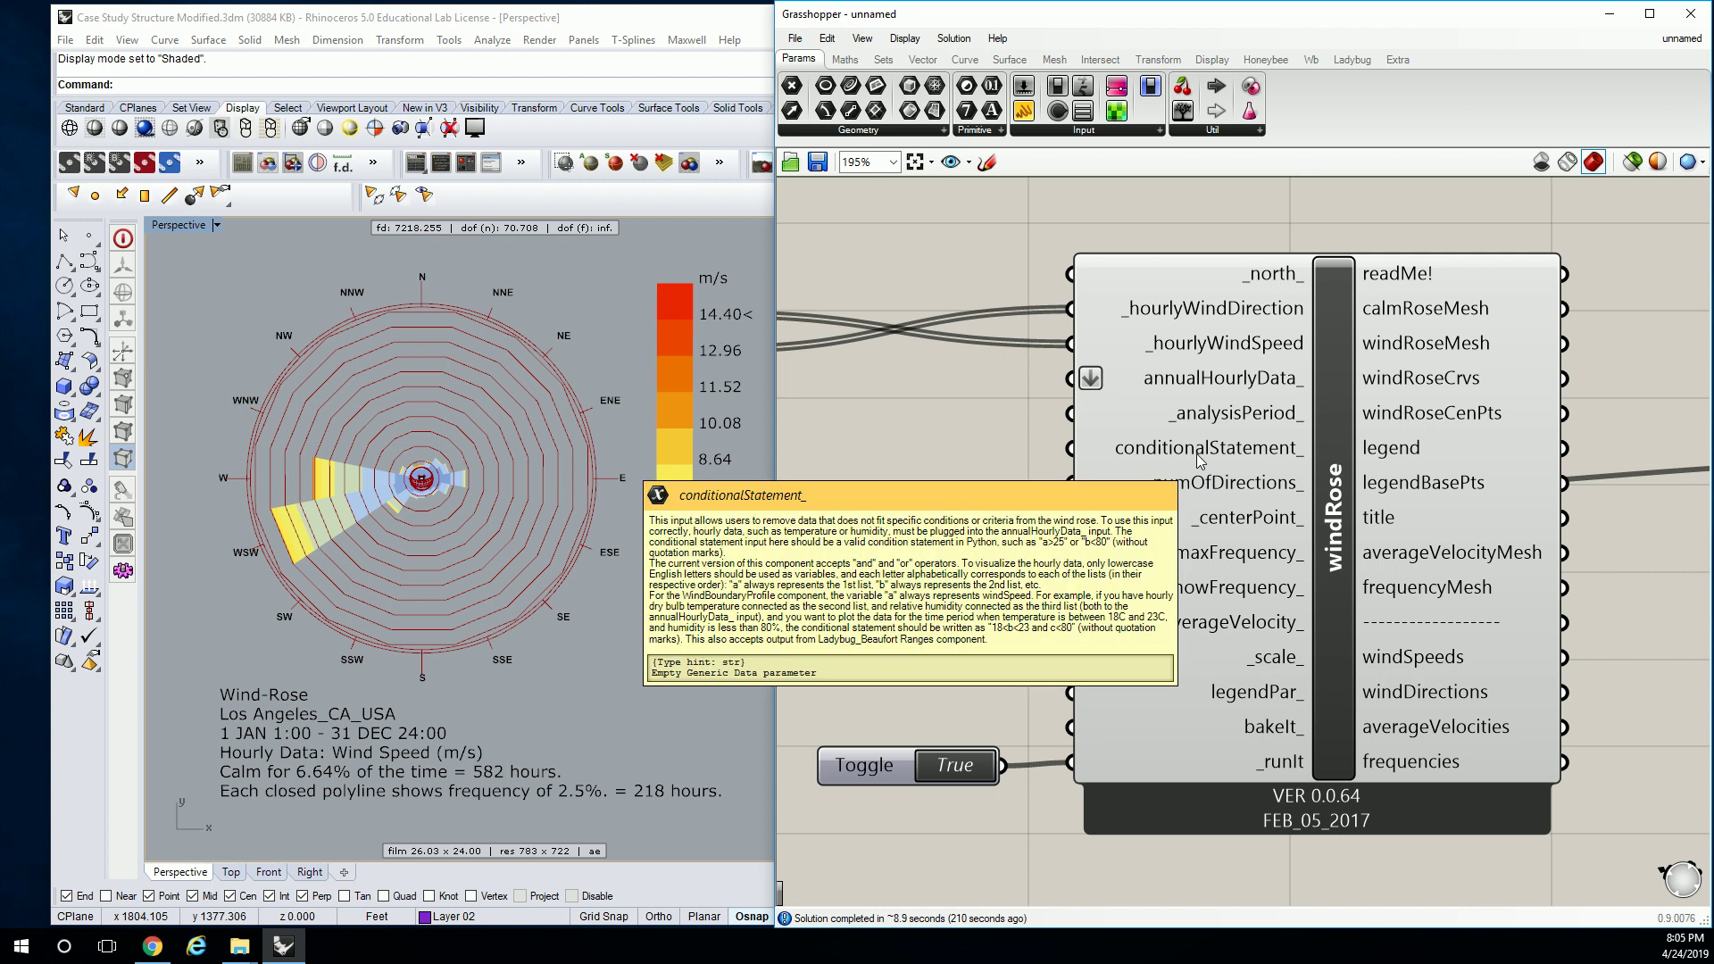
mouse_move(1201, 420)
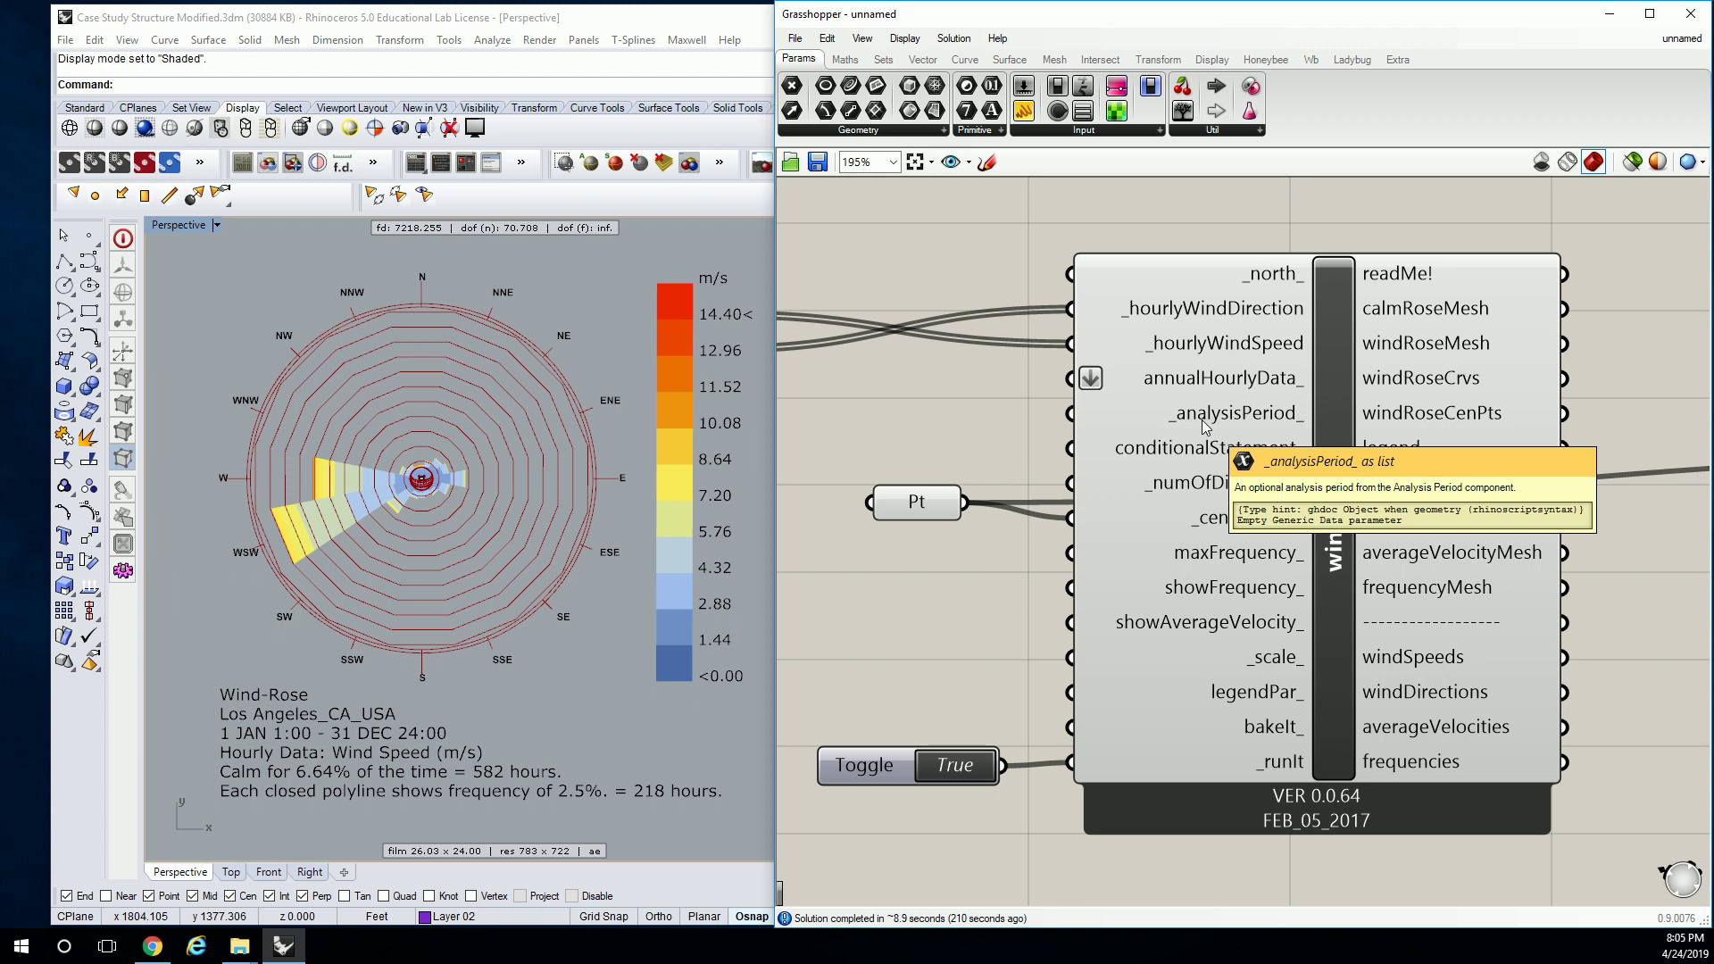
Step: Examine the sunPath component's hour, day and month sliders and read the description of its _hour_ input
scroll(1207, 384, "down", 3)
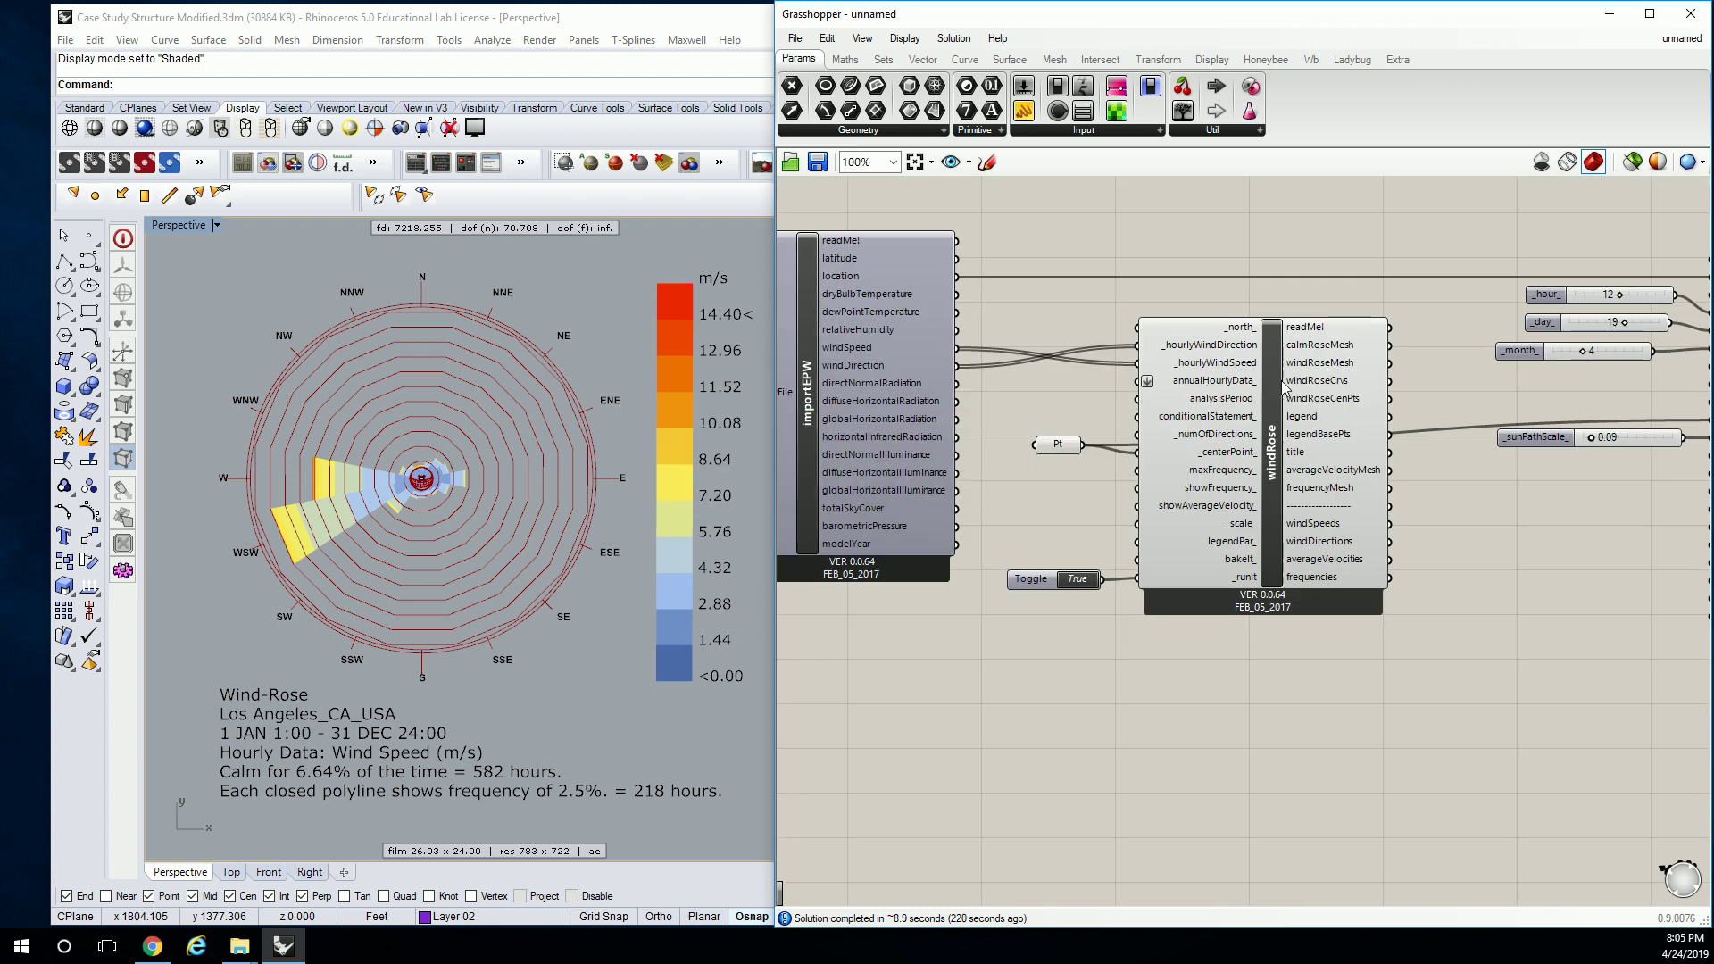
right_click_drag(1495, 355, 1179, 342)
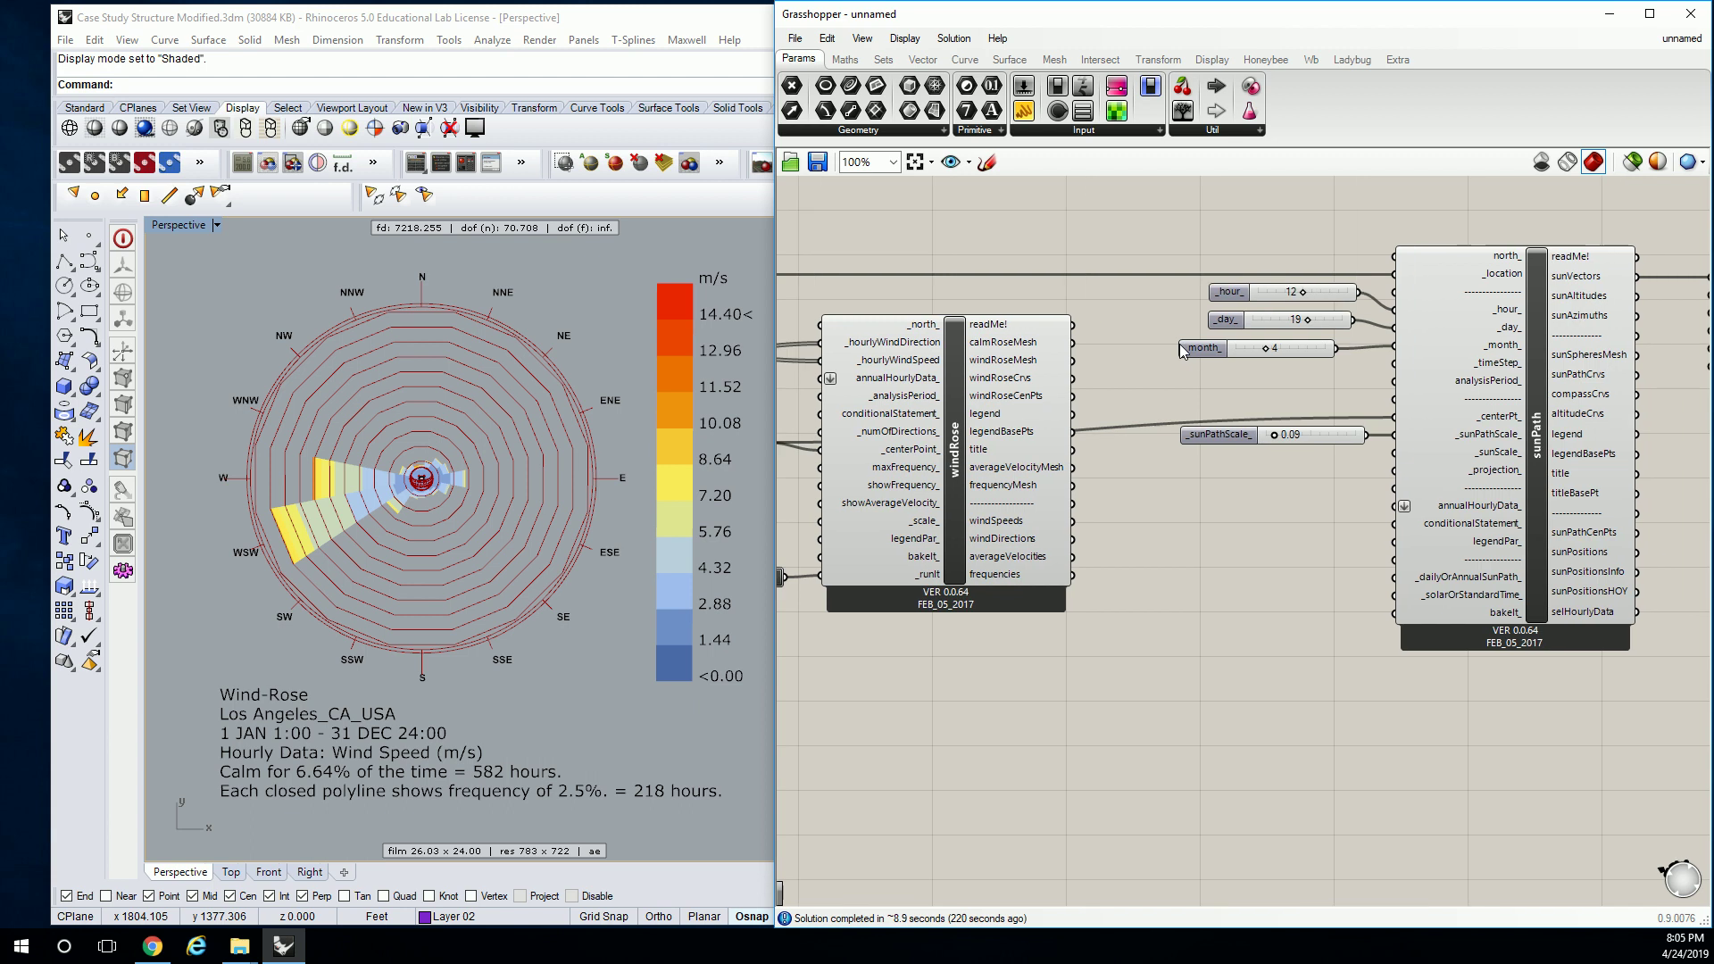
mouse_move(1180, 348)
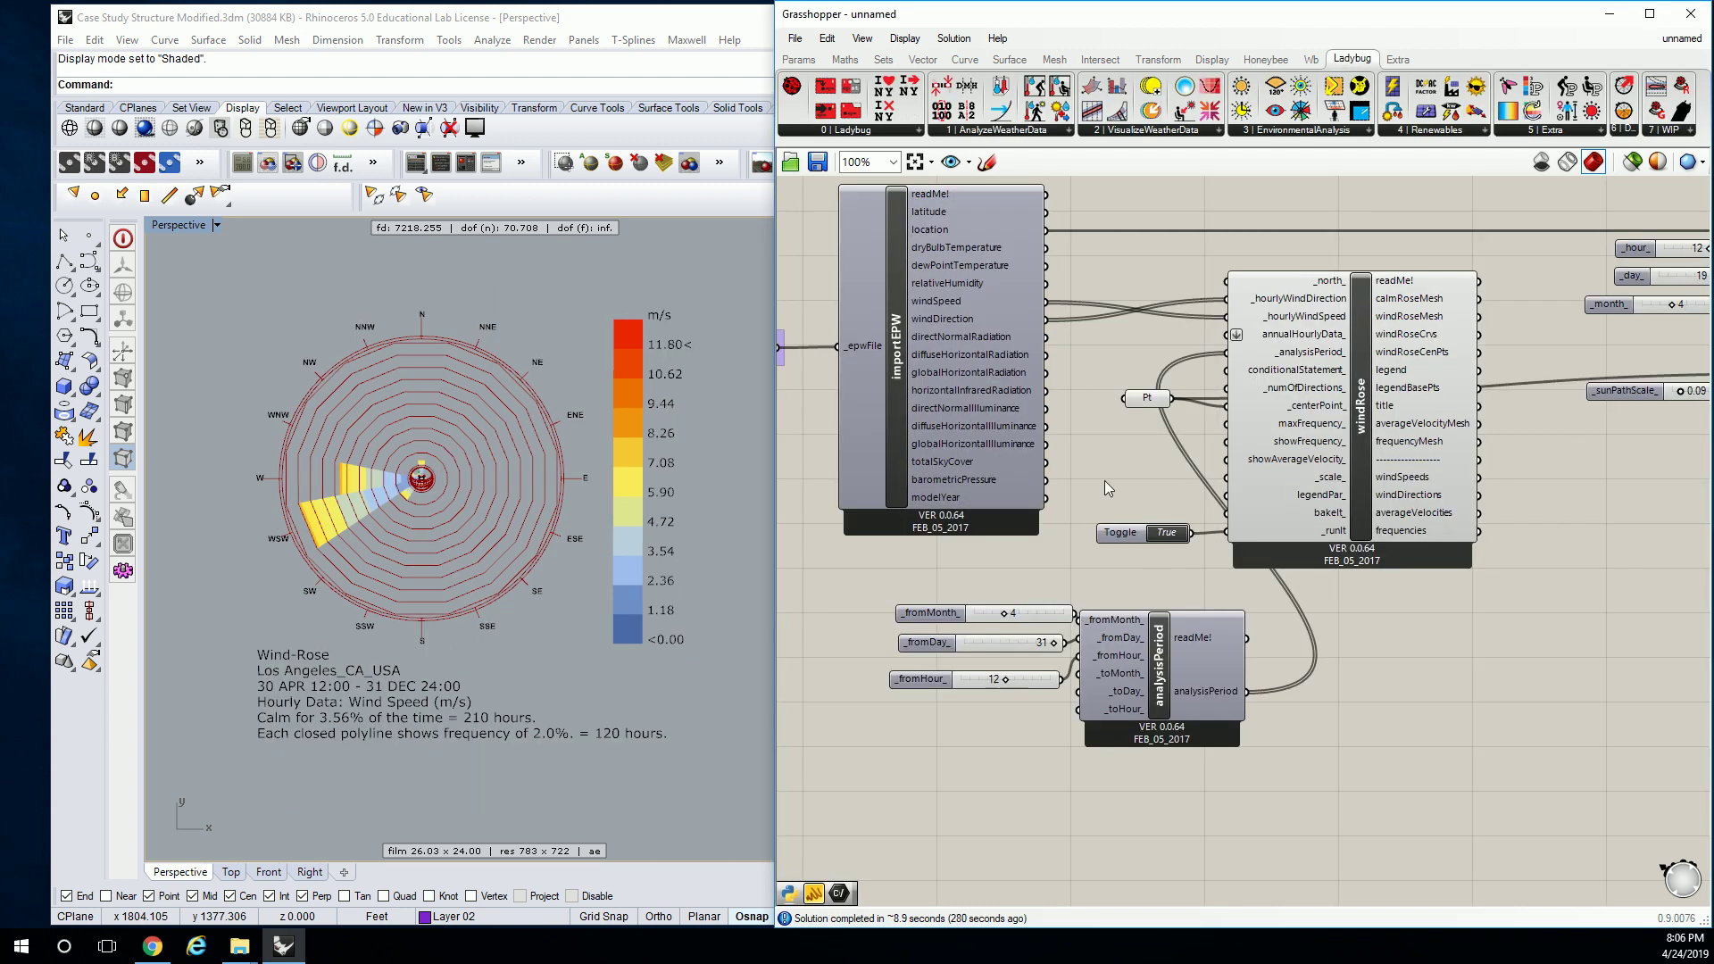
right_click_drag(1597, 441, 979, 537)
scroll(1217, 477, "up", 2)
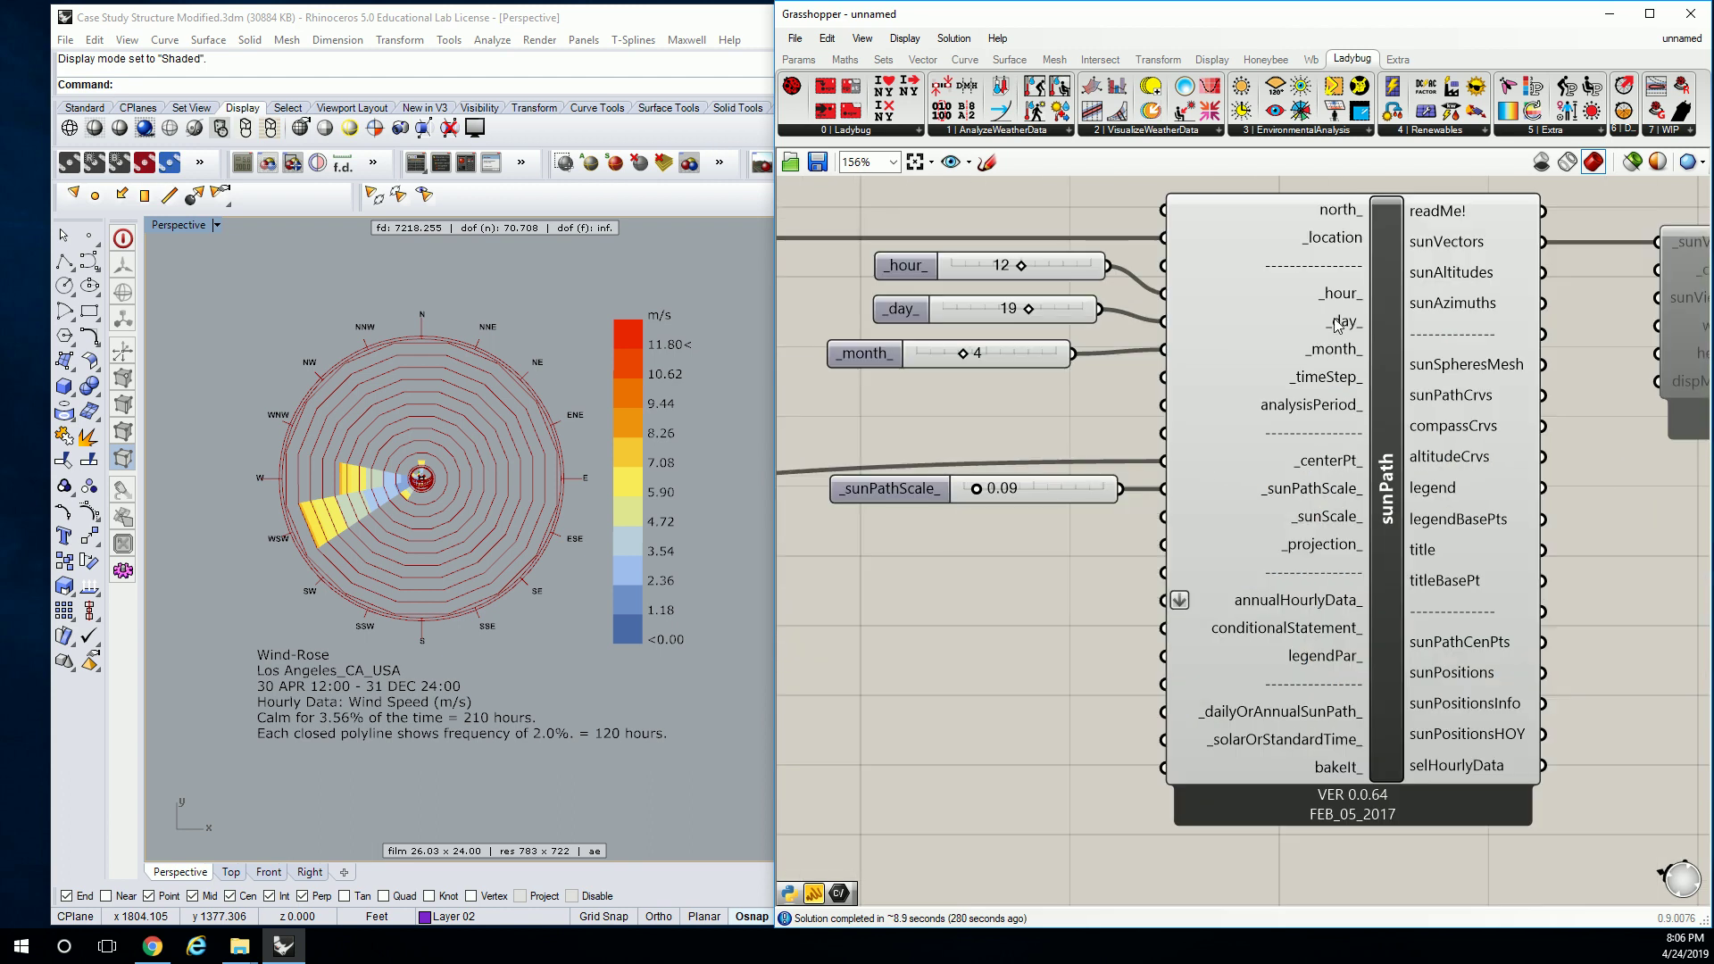
scroll(1337, 313, "up", 2)
mouse_move(1339, 279)
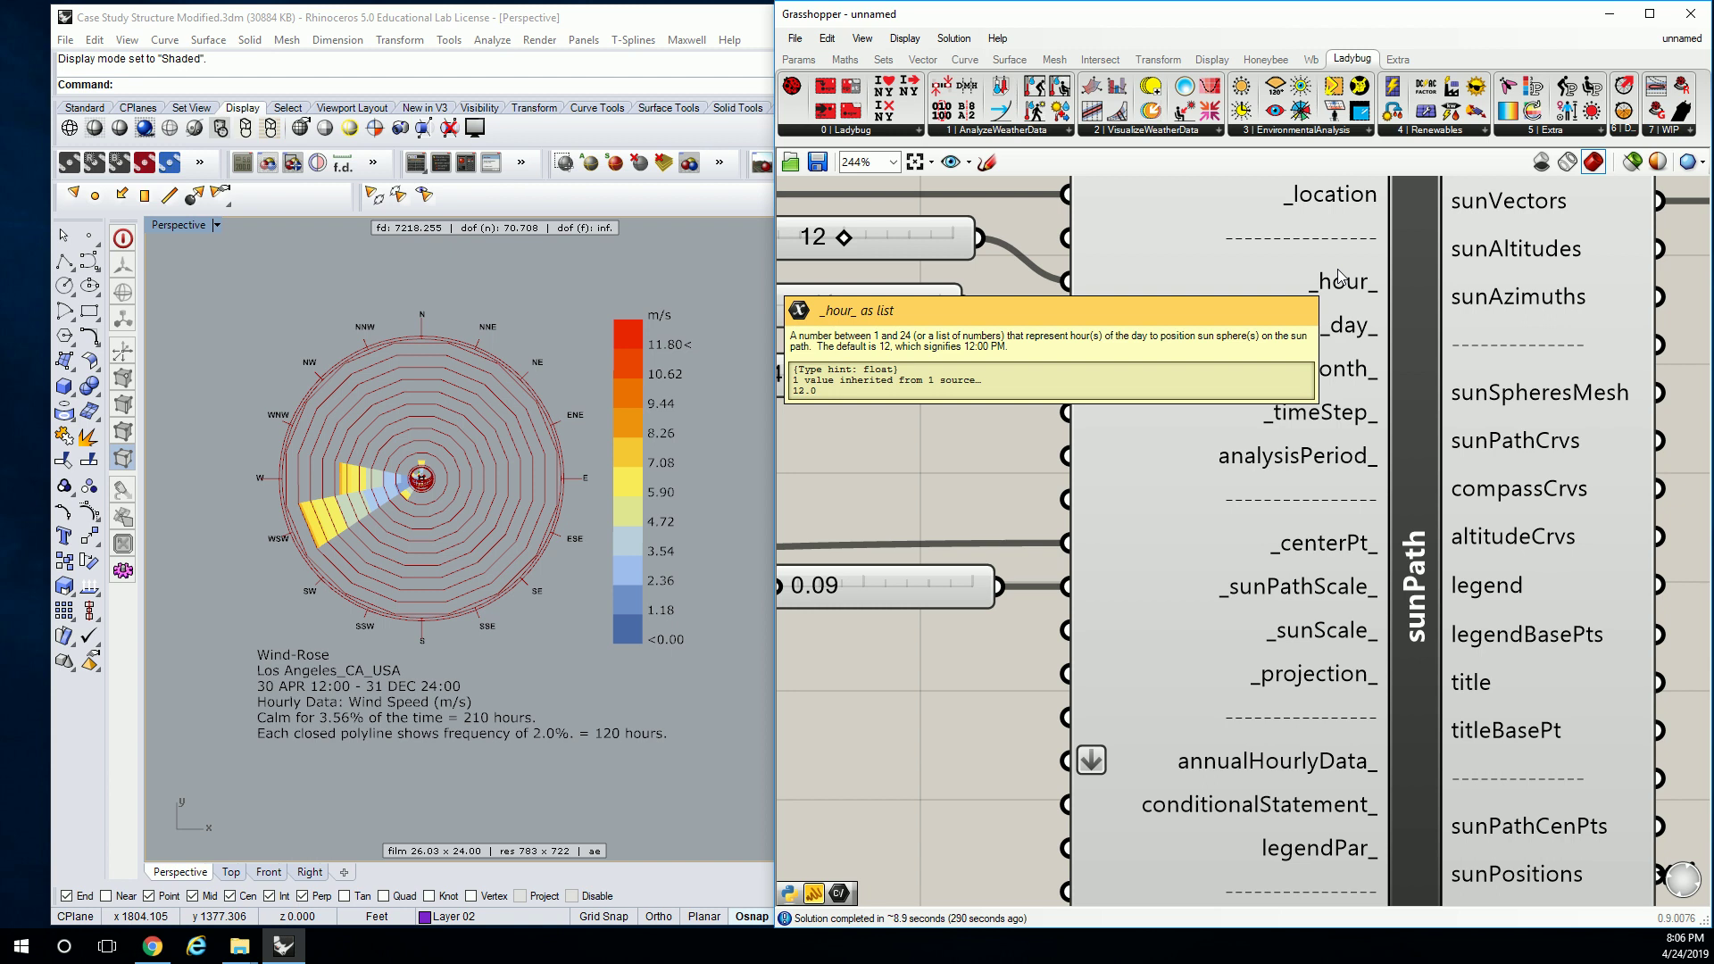
Step: Move the _fromMonth_, _fromDay_ and _fromHour_ sliders together farther away from the analysisPeriod component
scroll(1339, 279, "down", 7)
right_click_drag(1197, 444, 1328, 435)
scroll(909, 395, "up", 4)
scroll(1321, 533, "up", 4)
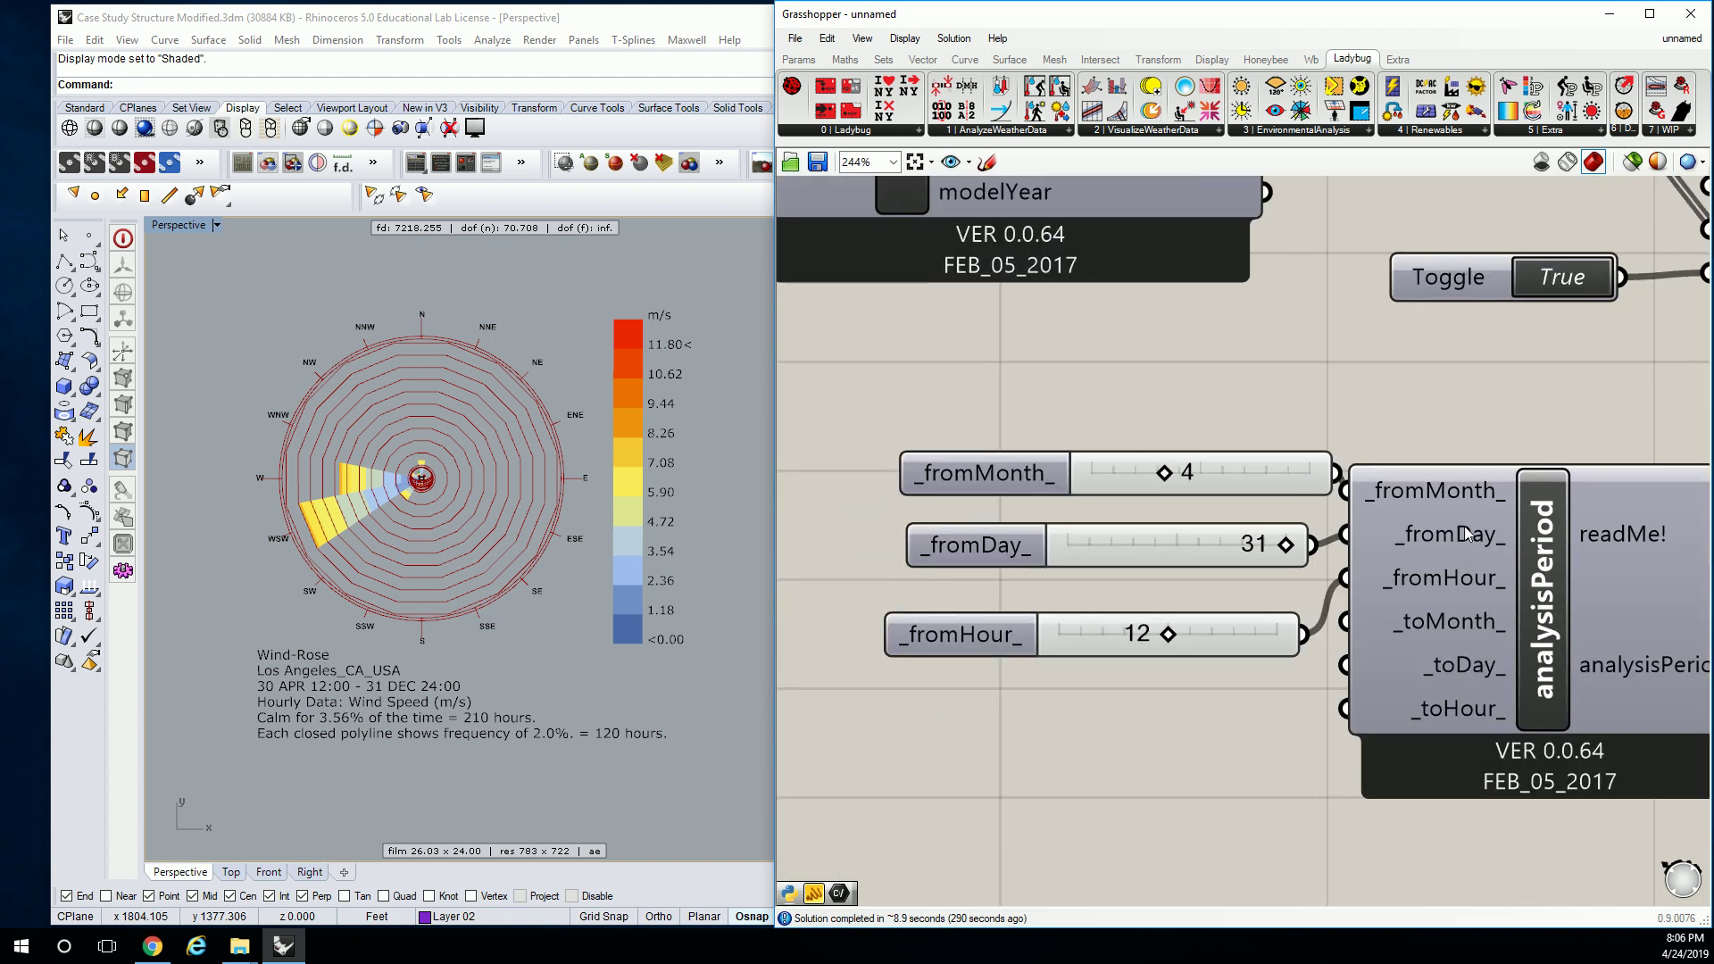
left_click_drag(1265, 442, 880, 670)
right_click_drag(1155, 547, 1223, 516)
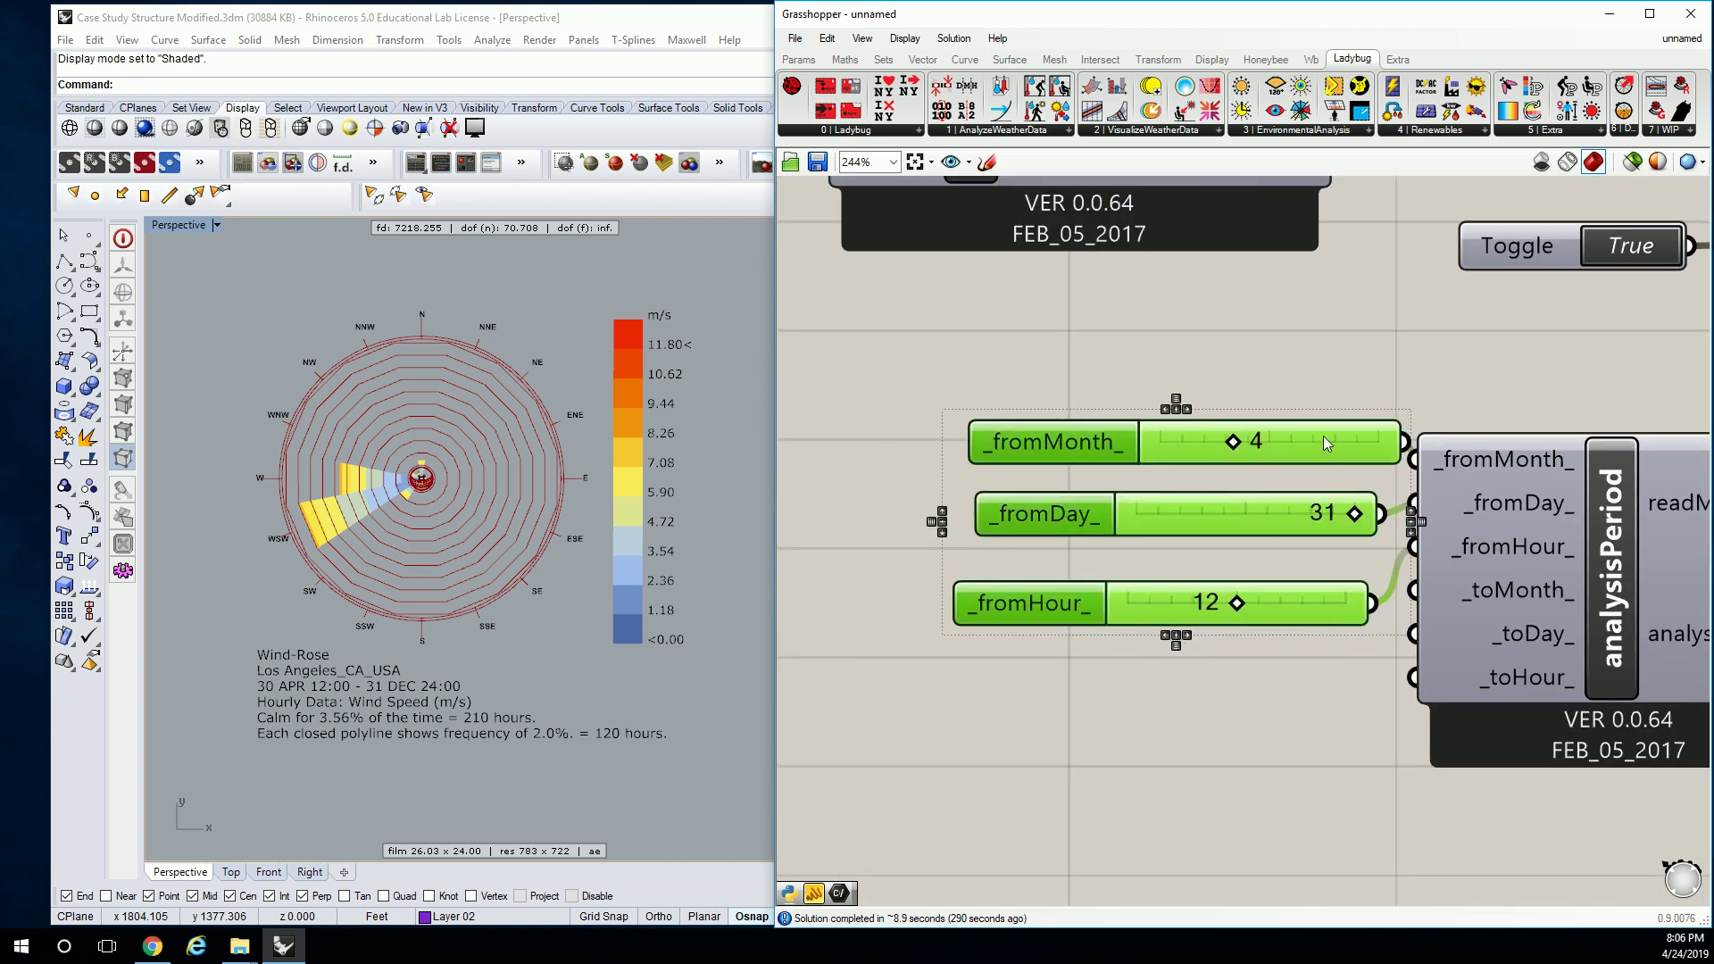
left_click_drag(1325, 445, 1148, 437)
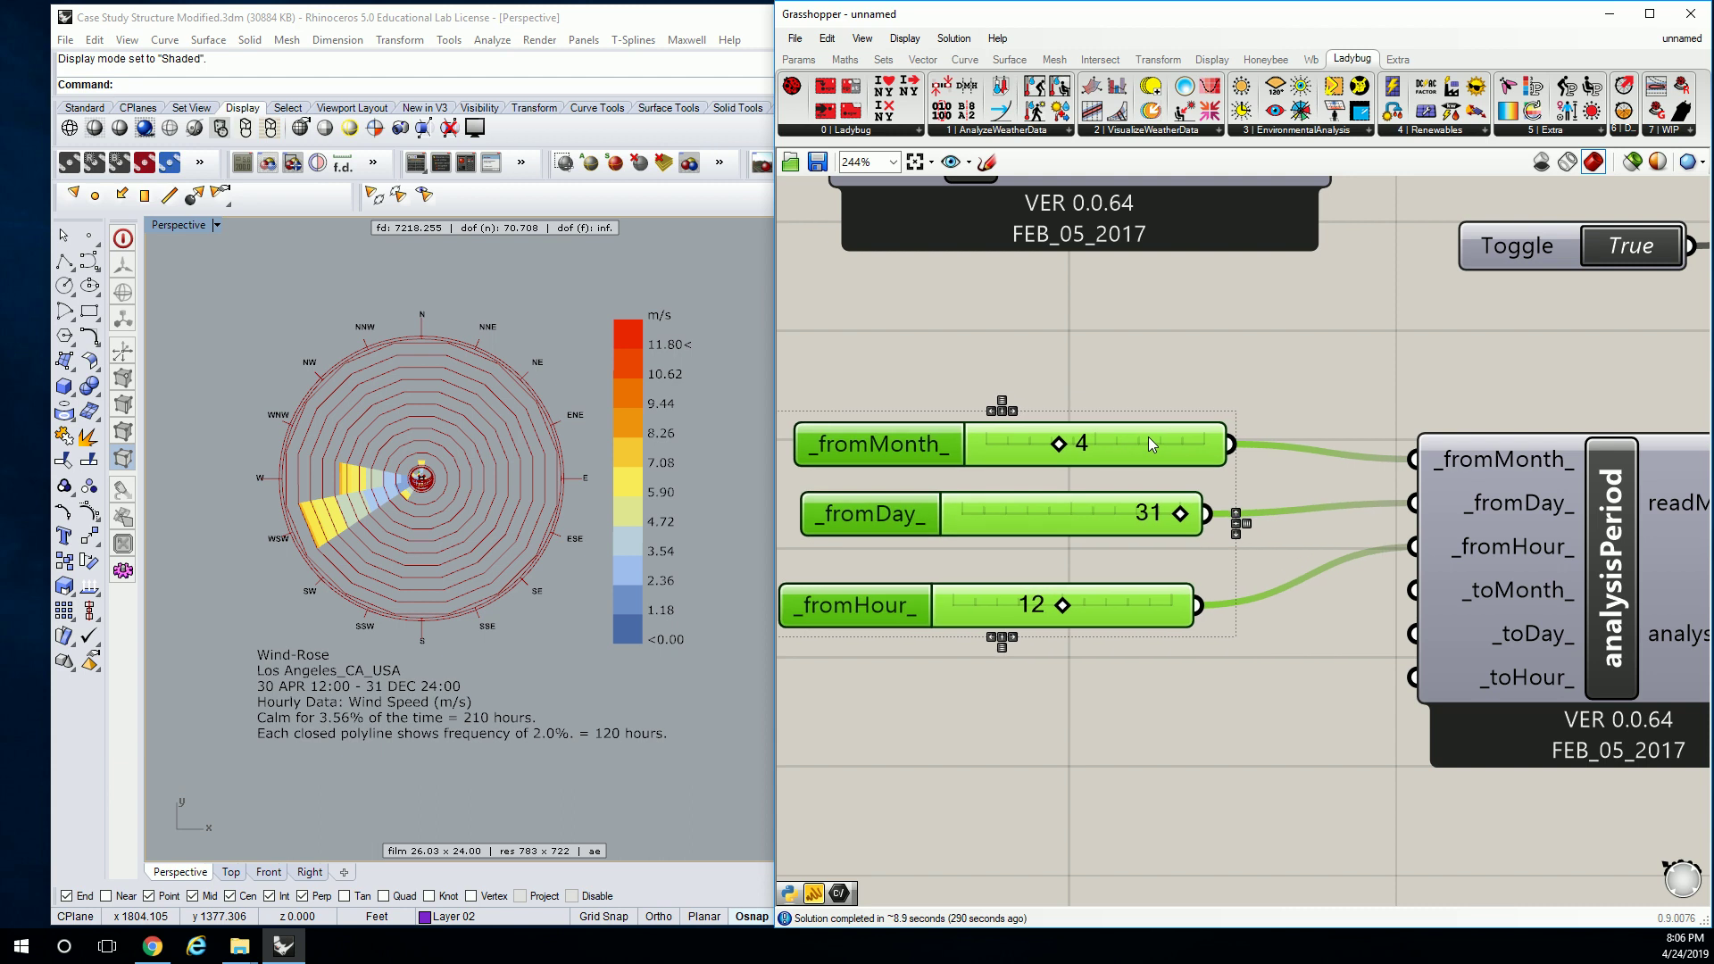
left_click(1180, 356)
Step: Set the _fromHour_ slider to 14 and read the description of analysisPeriod's _fromDay_ input
right_click_drag(1343, 416, 1324, 403)
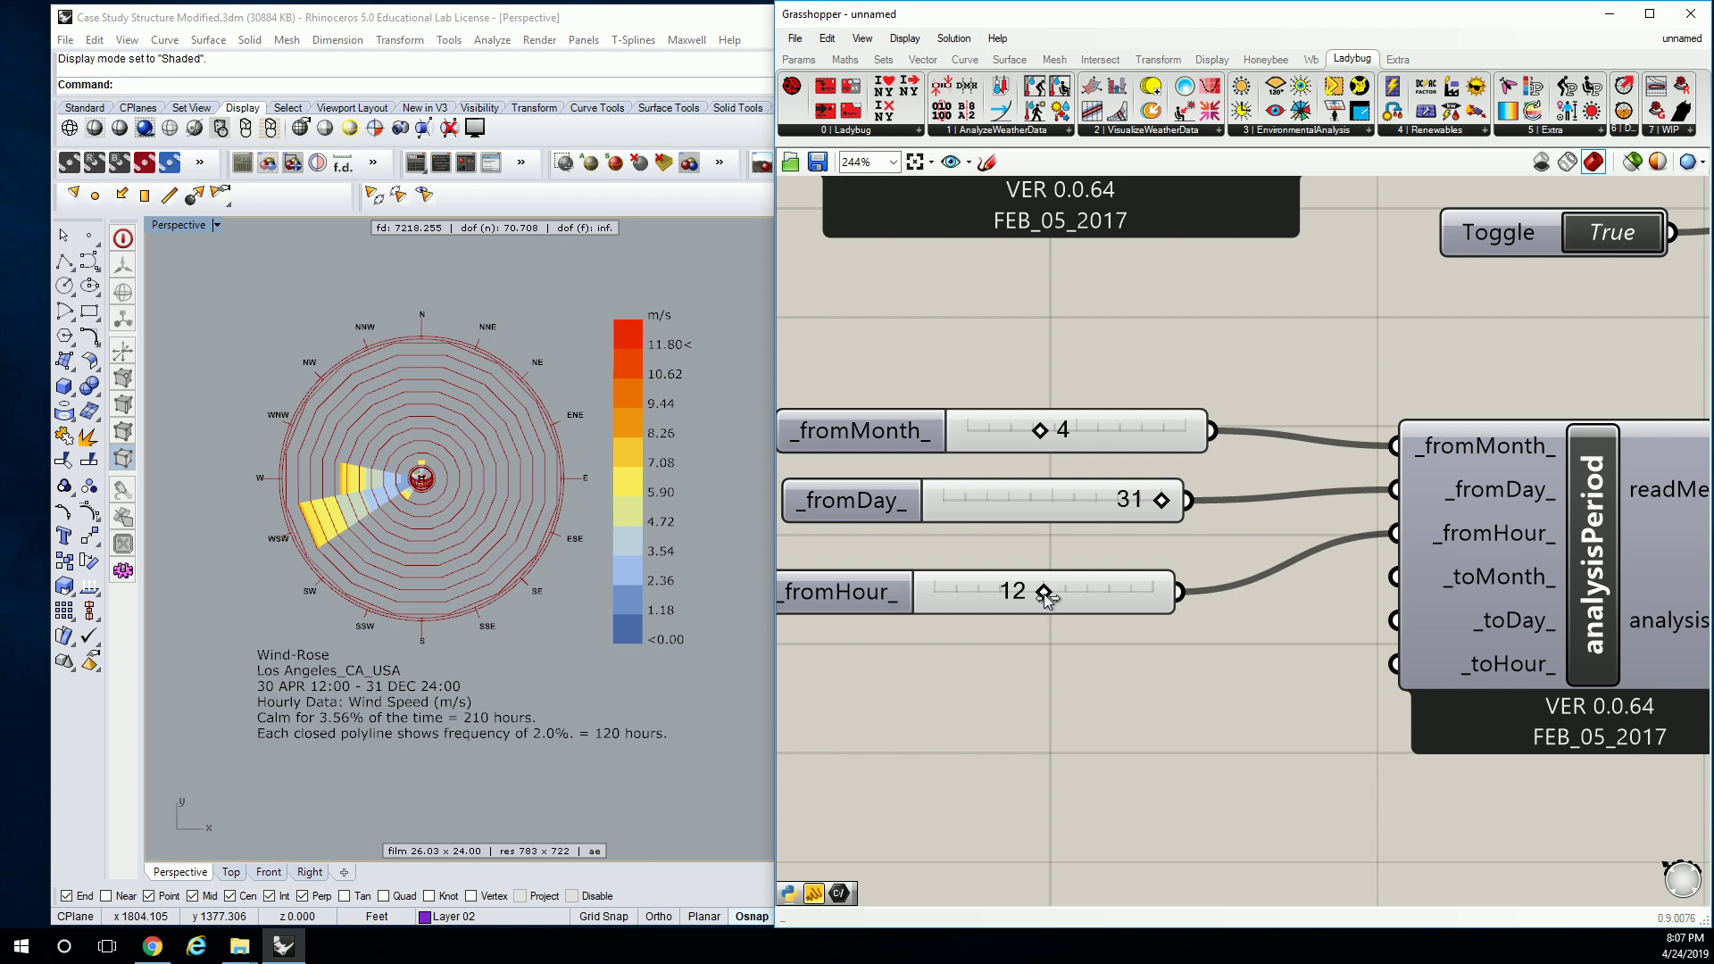
left_click_drag(1061, 597, 1069, 596)
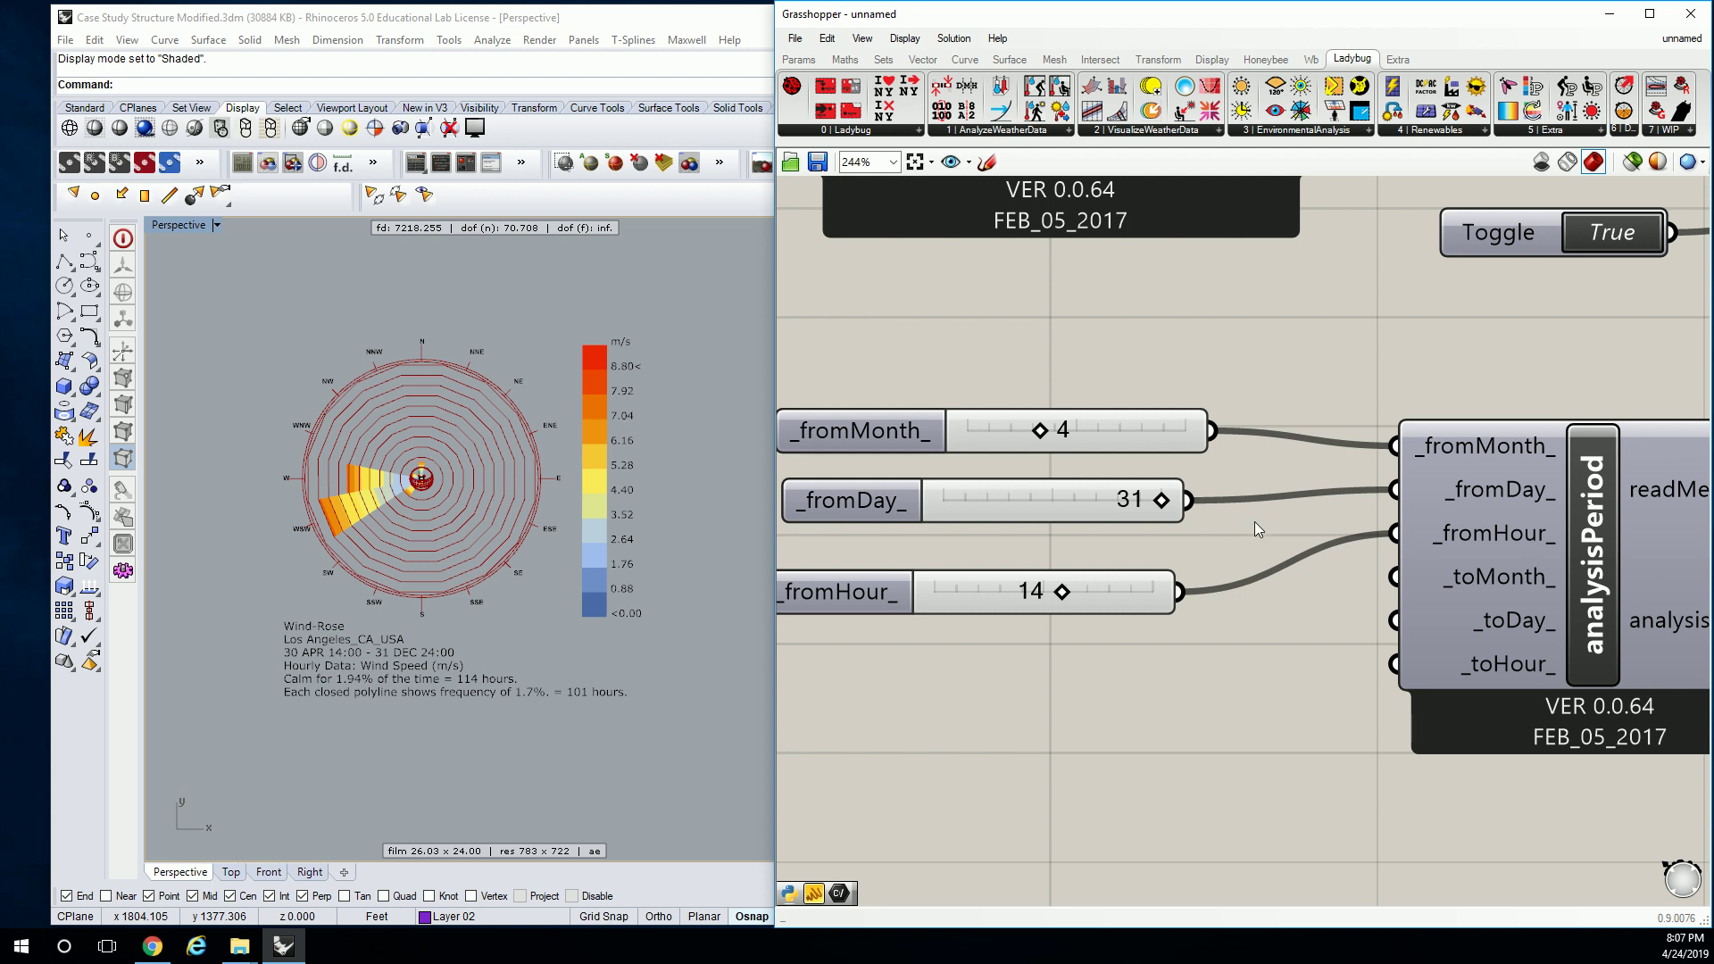
mouse_move(1482, 492)
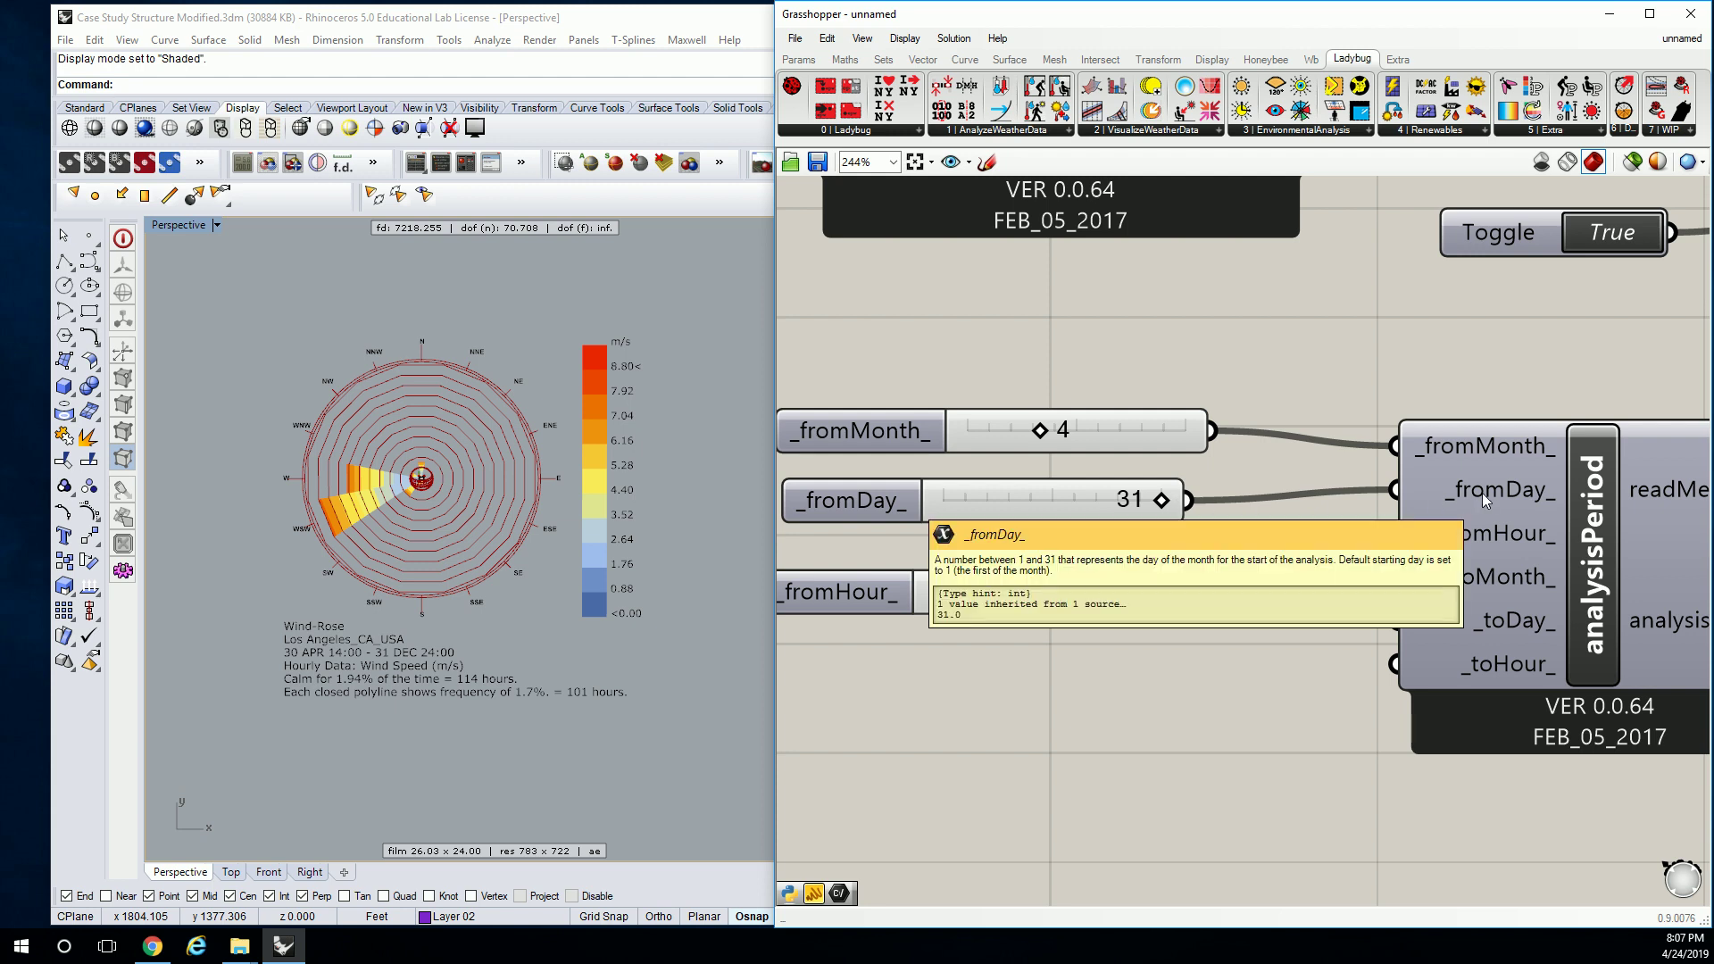
Step: Examine the updated wind rose's west and west-southwest wedges, speed legend and analysis dates against the analysisPeriod sliders
right_click_drag(727, 421, 597, 517)
scroll(348, 535, "up", 8)
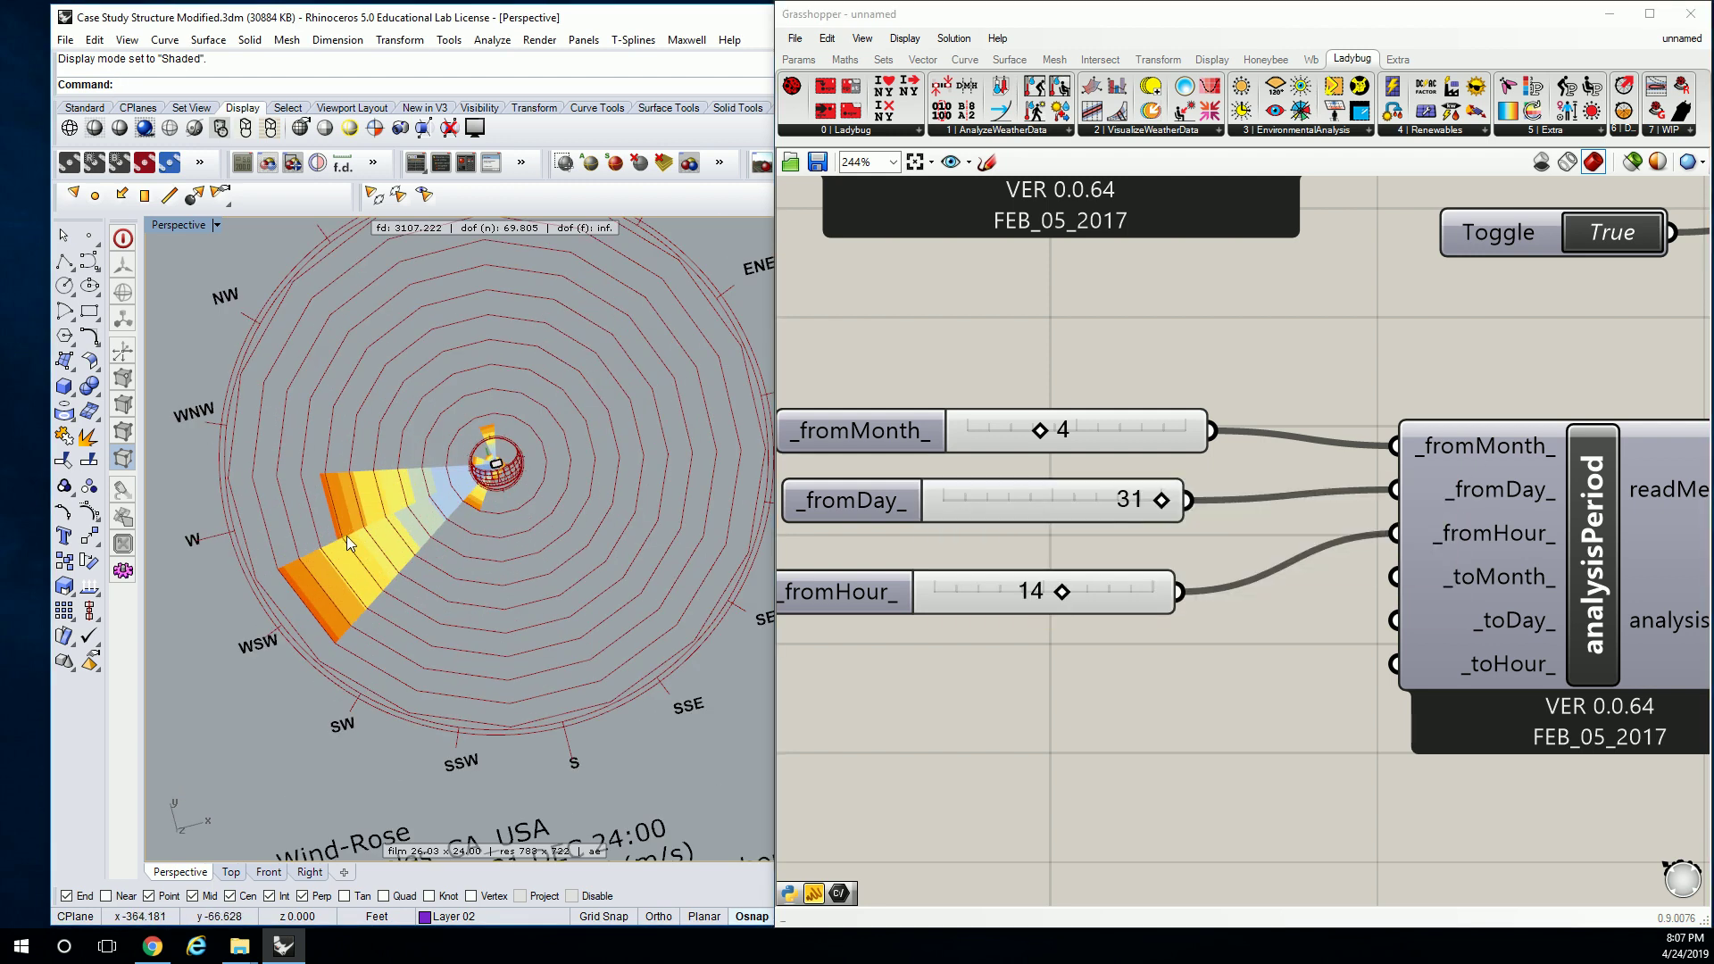
scroll(302, 370, "up", 2)
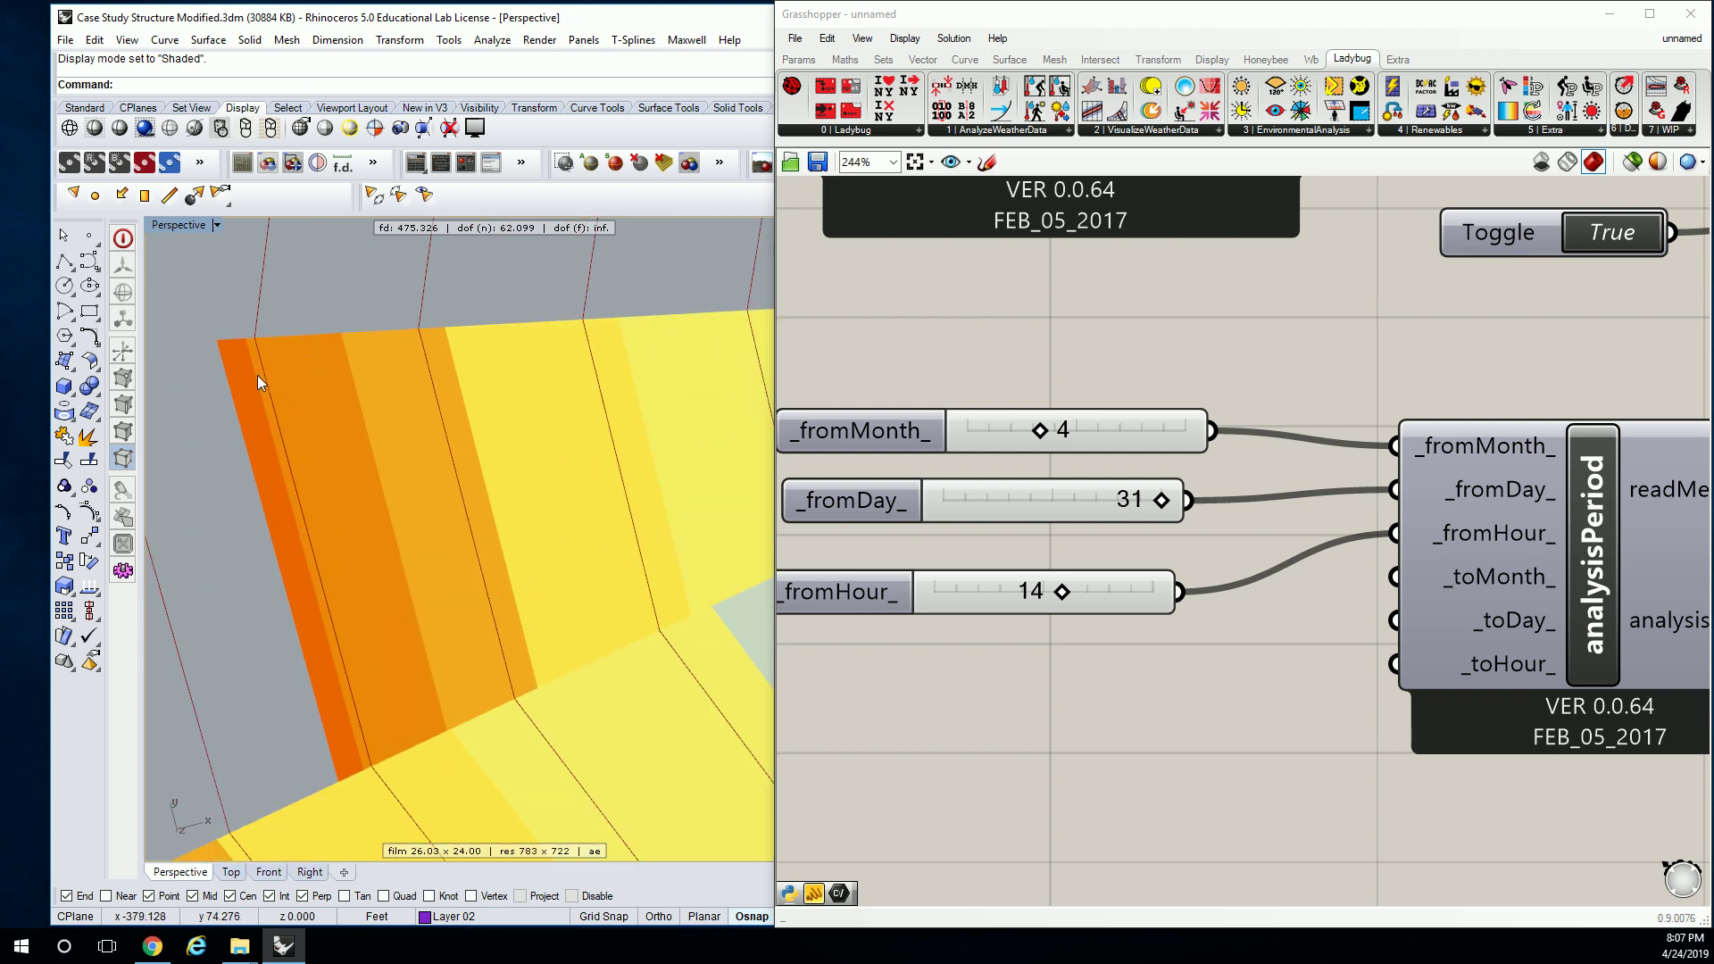
scroll(248, 383, "down", 8)
scroll(455, 430, "down", 4)
right_click_drag(626, 706, 481, 645)
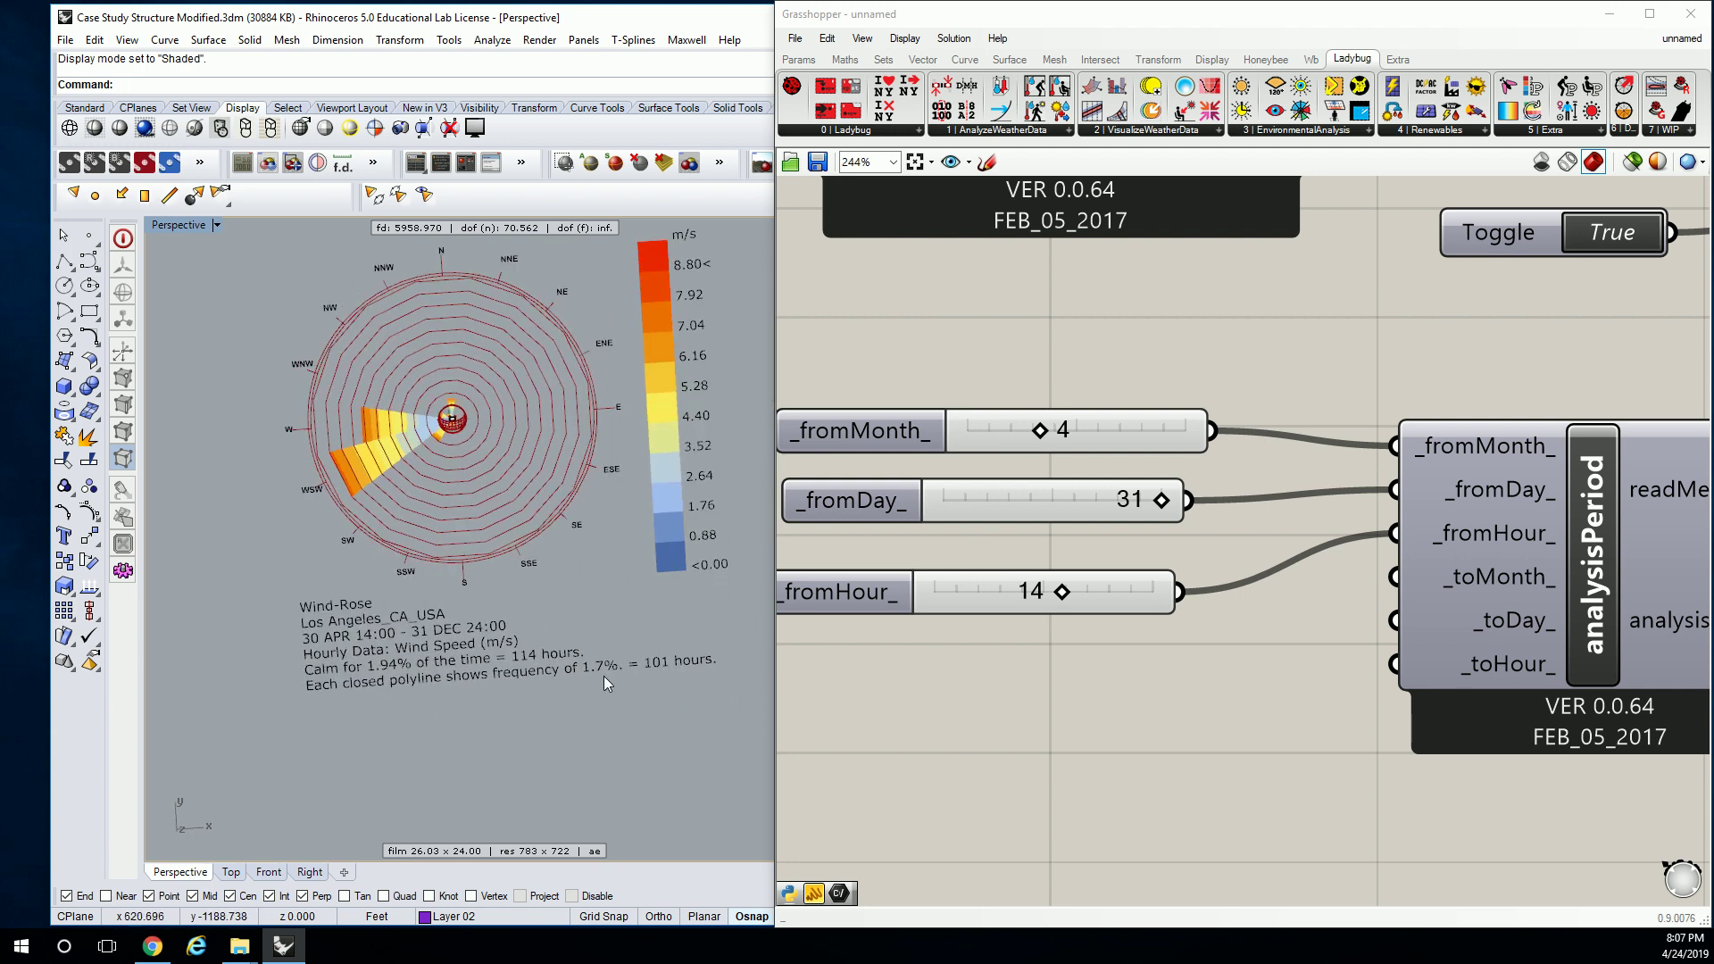
scroll(337, 634, "up", 5)
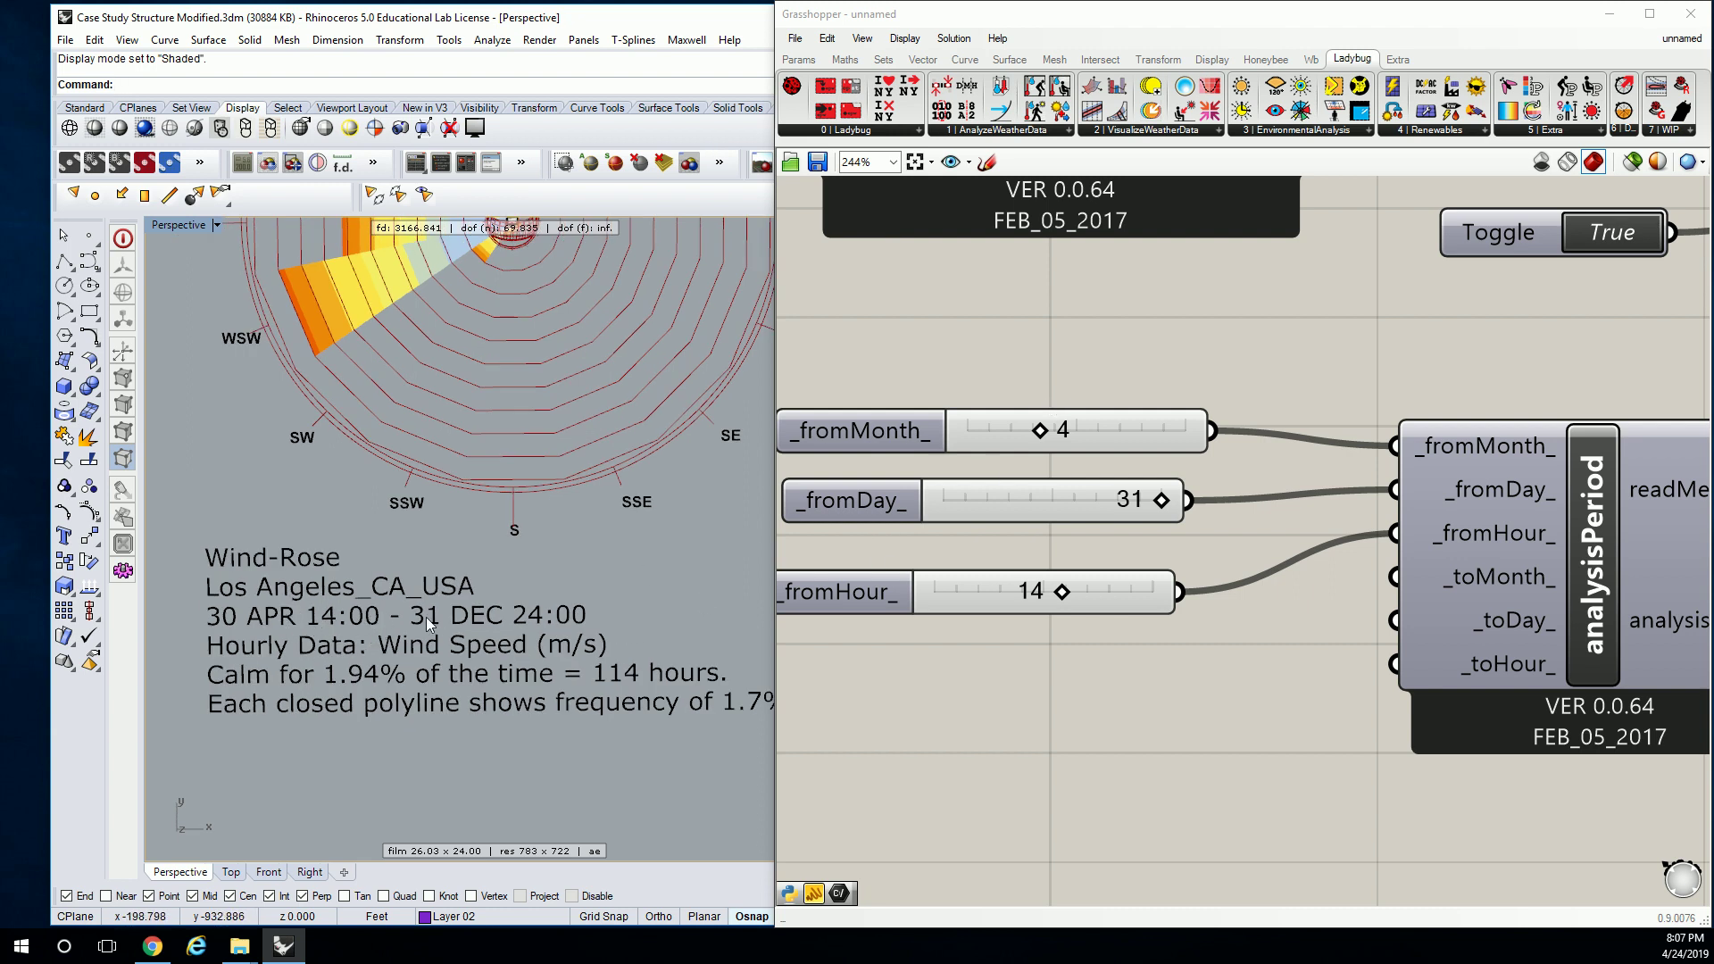
scroll(1141, 379, "down", 2)
right_click_drag(1141, 379, 1281, 379)
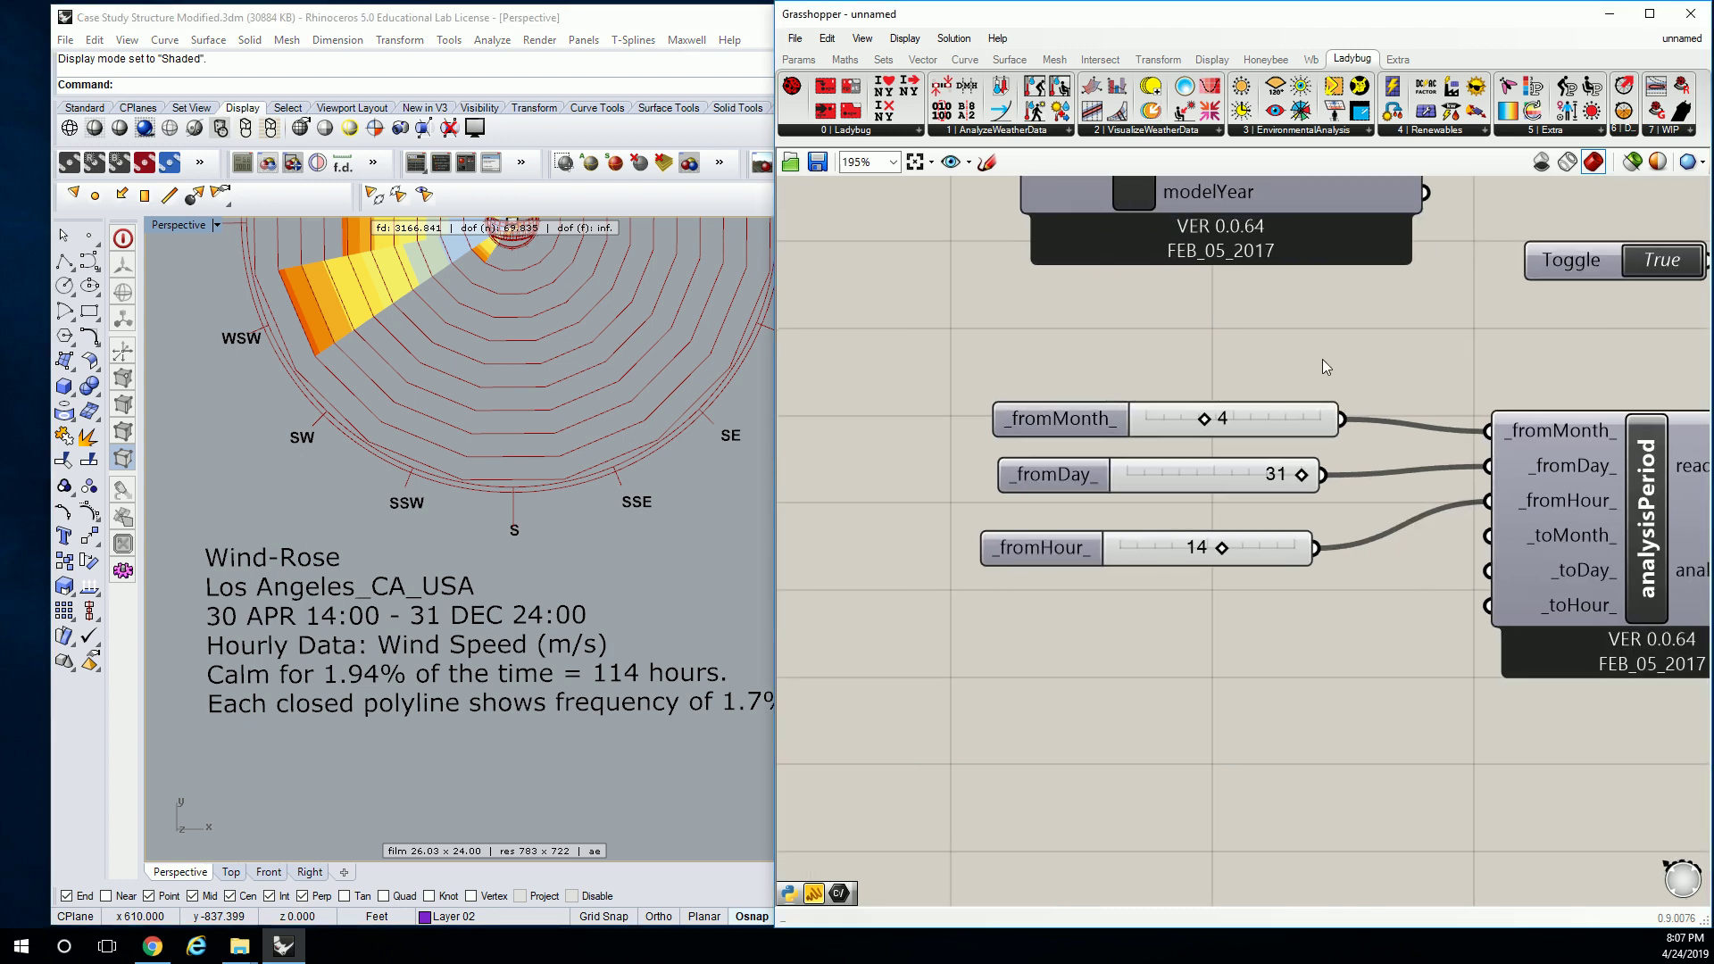
Step: Move the _fromMonth_, _fromDay_ and _fromHour_ sliders together a little farther away from the analysisPeriod component
left_click_drag(1308, 371, 1175, 550)
left_click_drag(1282, 419, 1183, 420)
right_click_drag(1409, 449, 1127, 443)
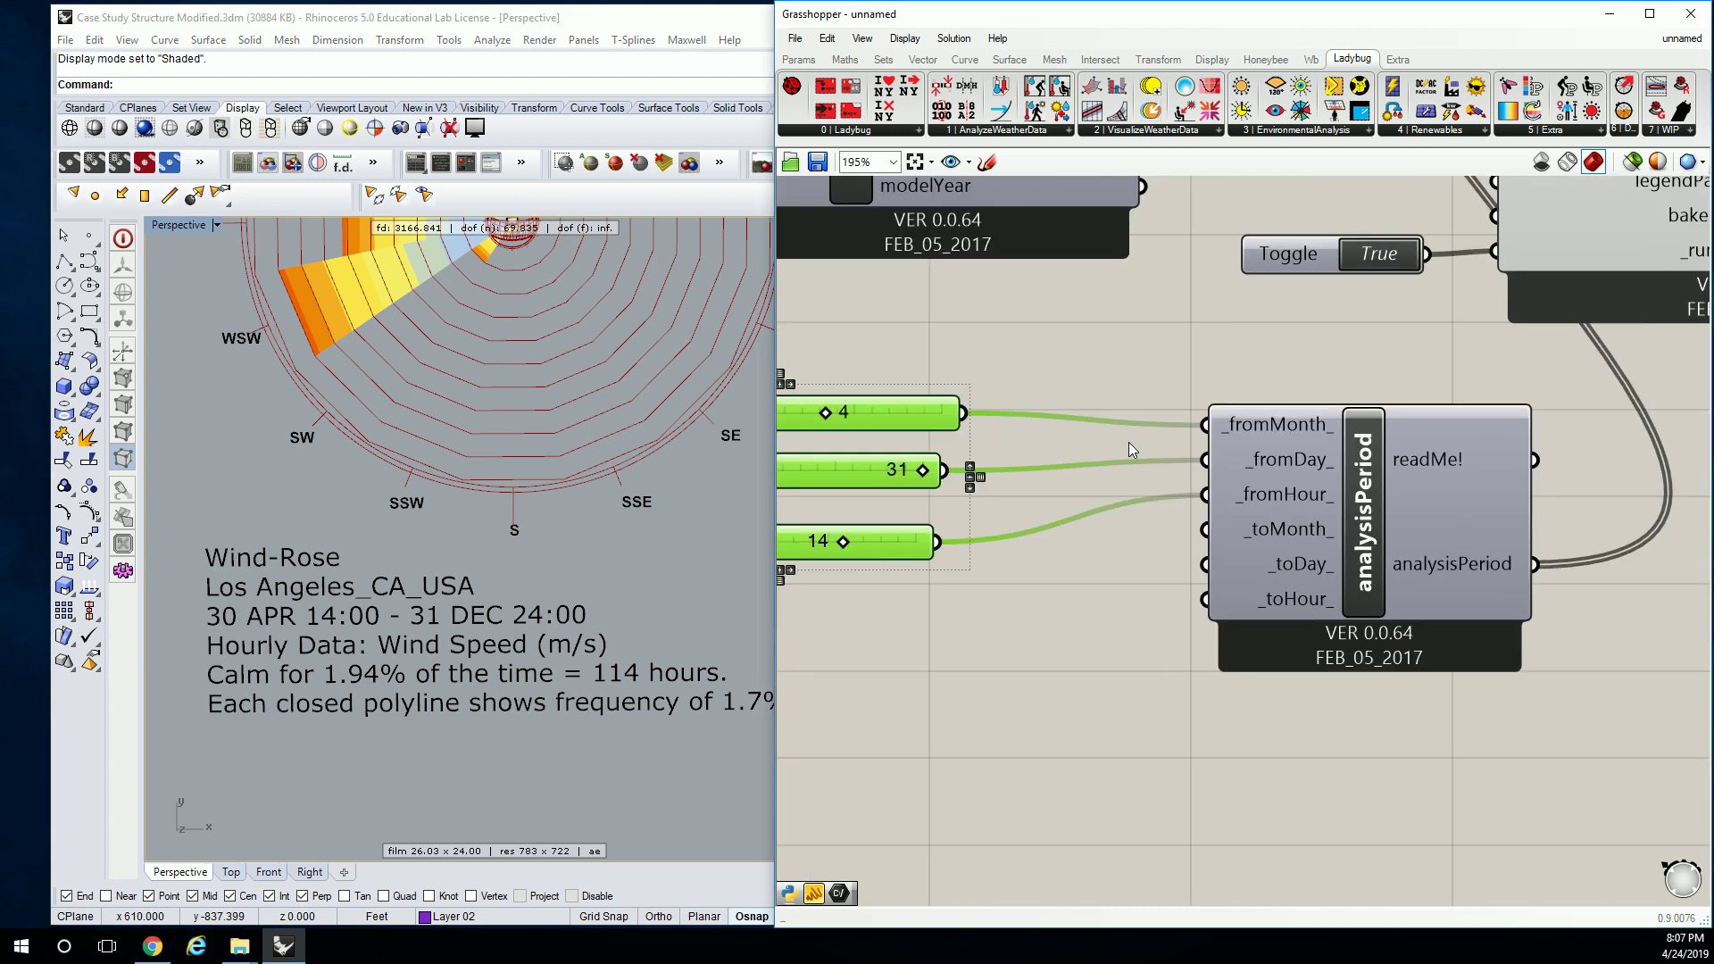
left_click(1132, 250)
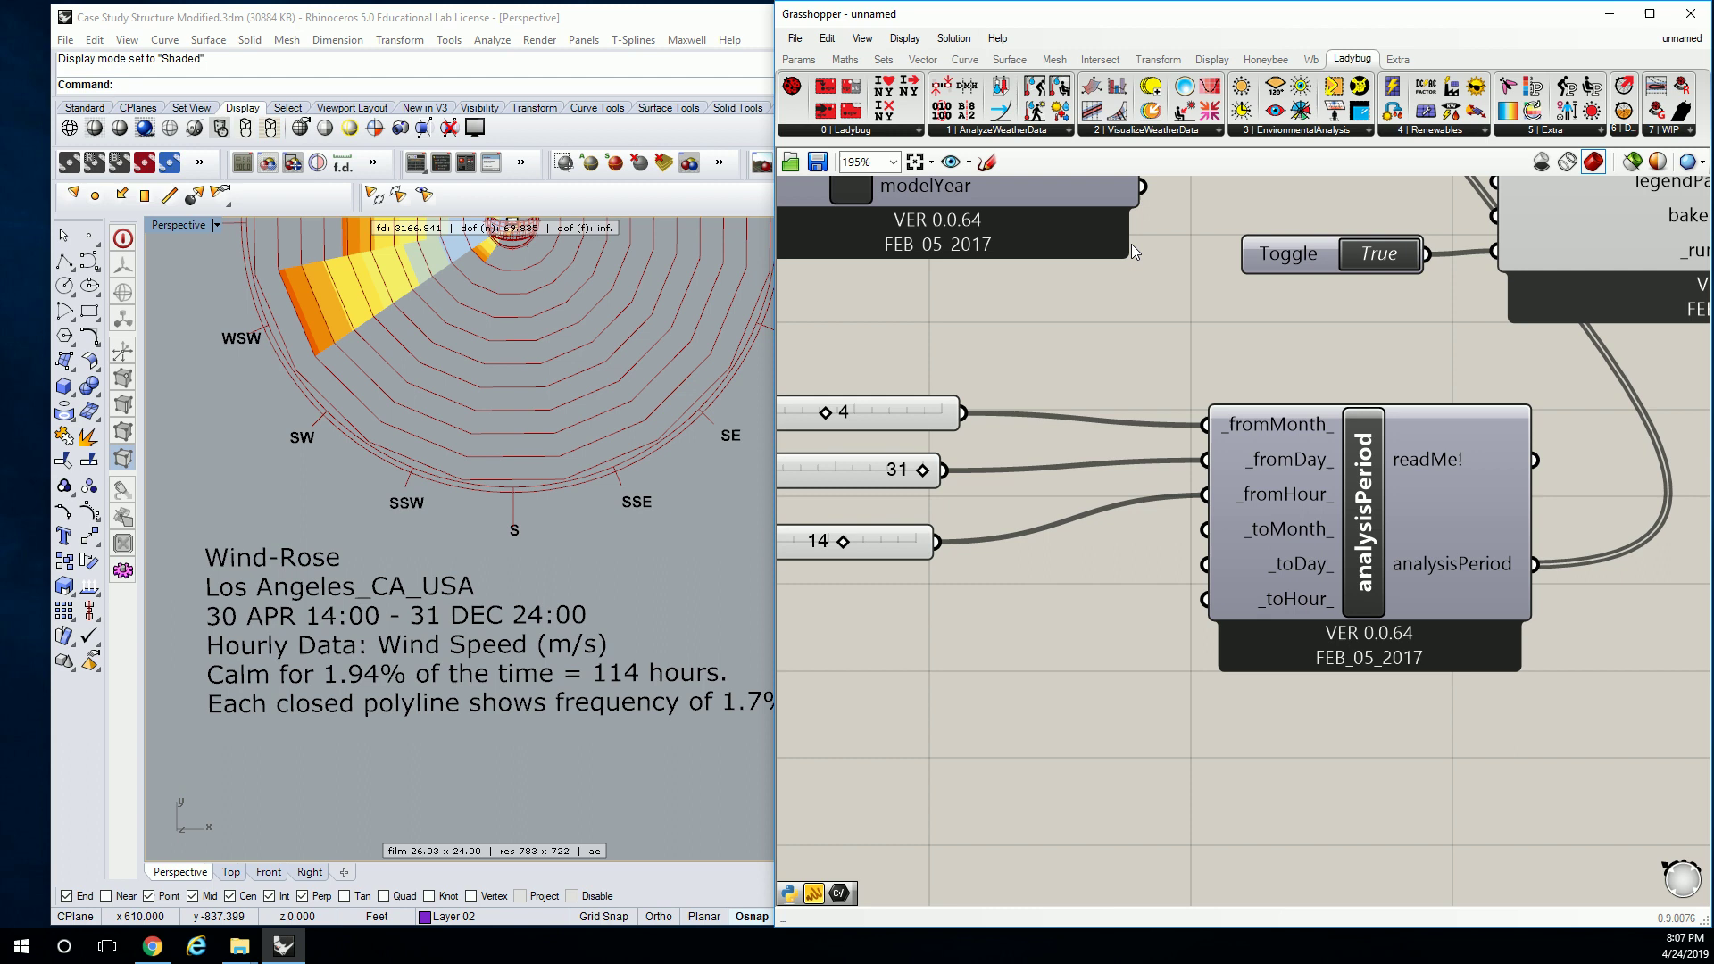
Step: Look up the Ladybug Analysis Period component among the weather analysis tools and read its _fromMonth_ and _fromHour_ input descriptions
left_click(1043, 130)
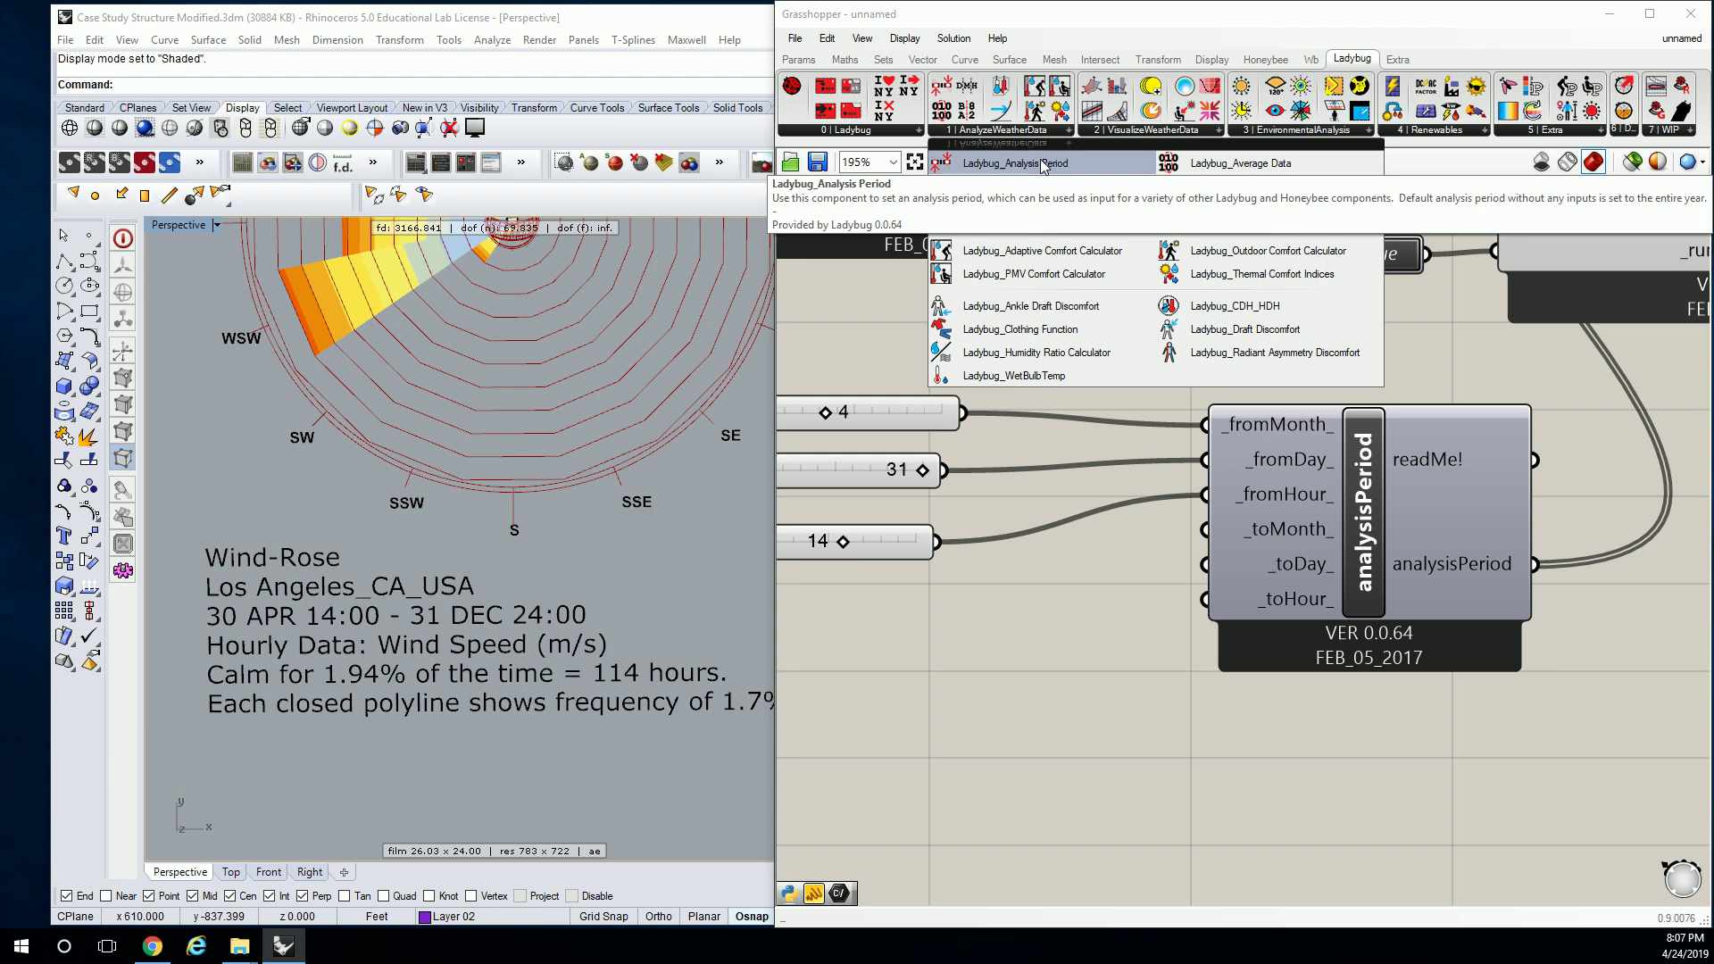
mouse_move(1274, 425)
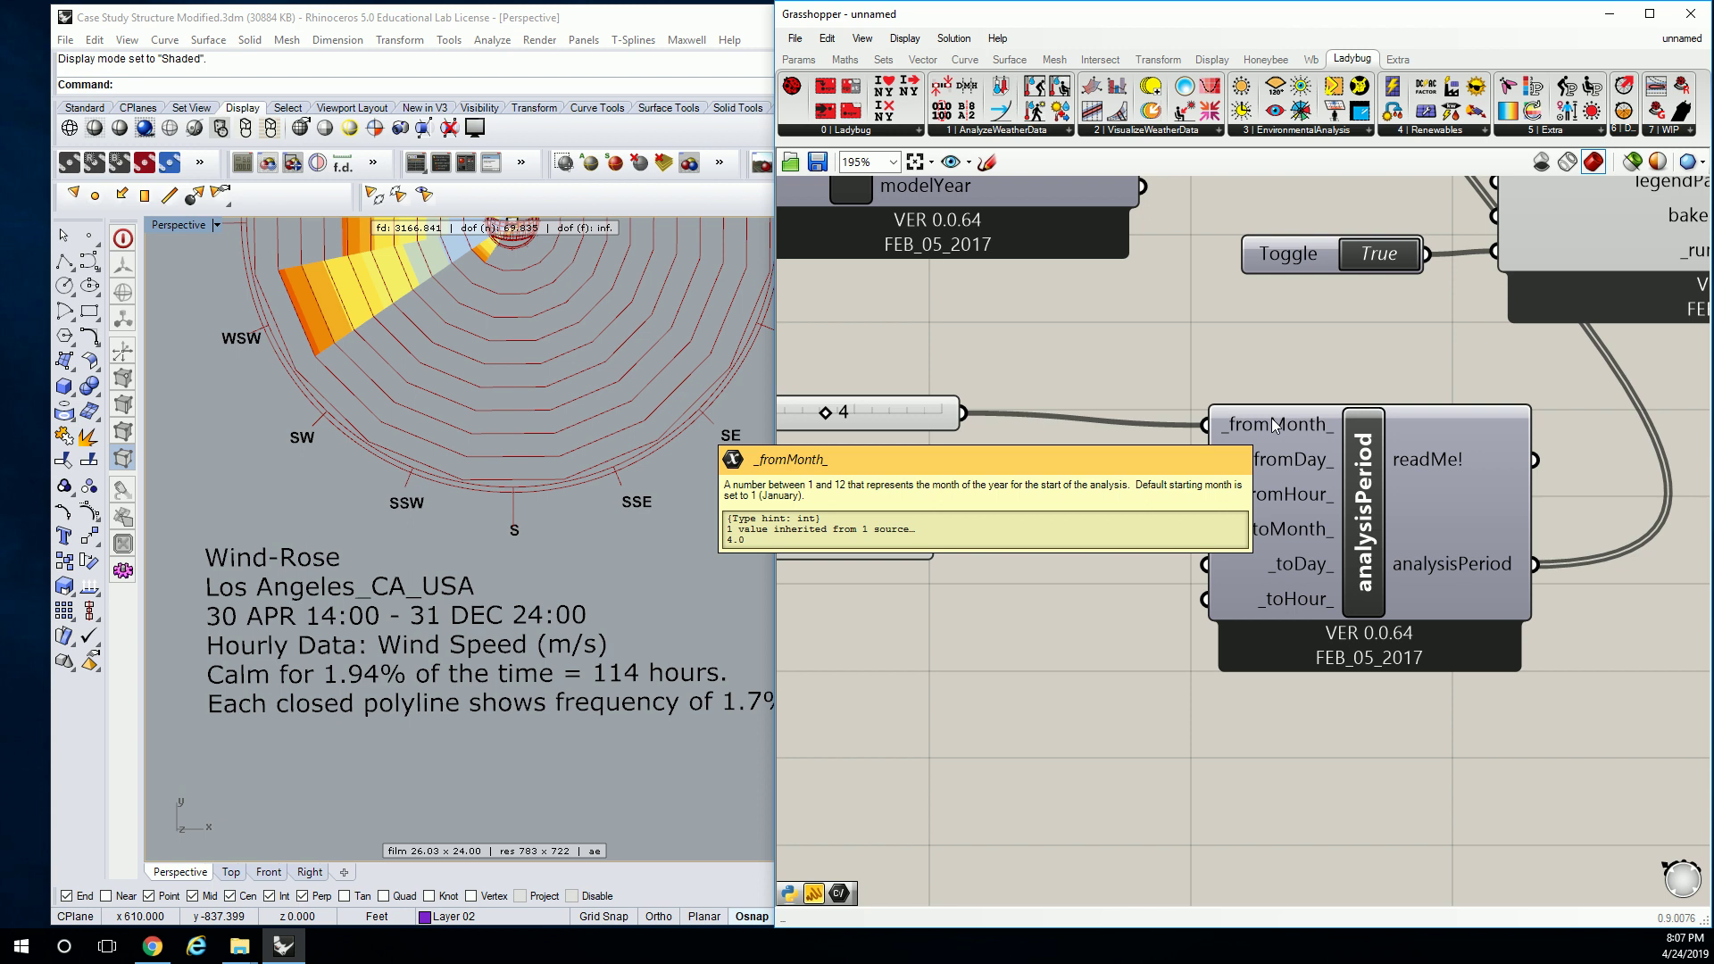
mouse_move(1274, 463)
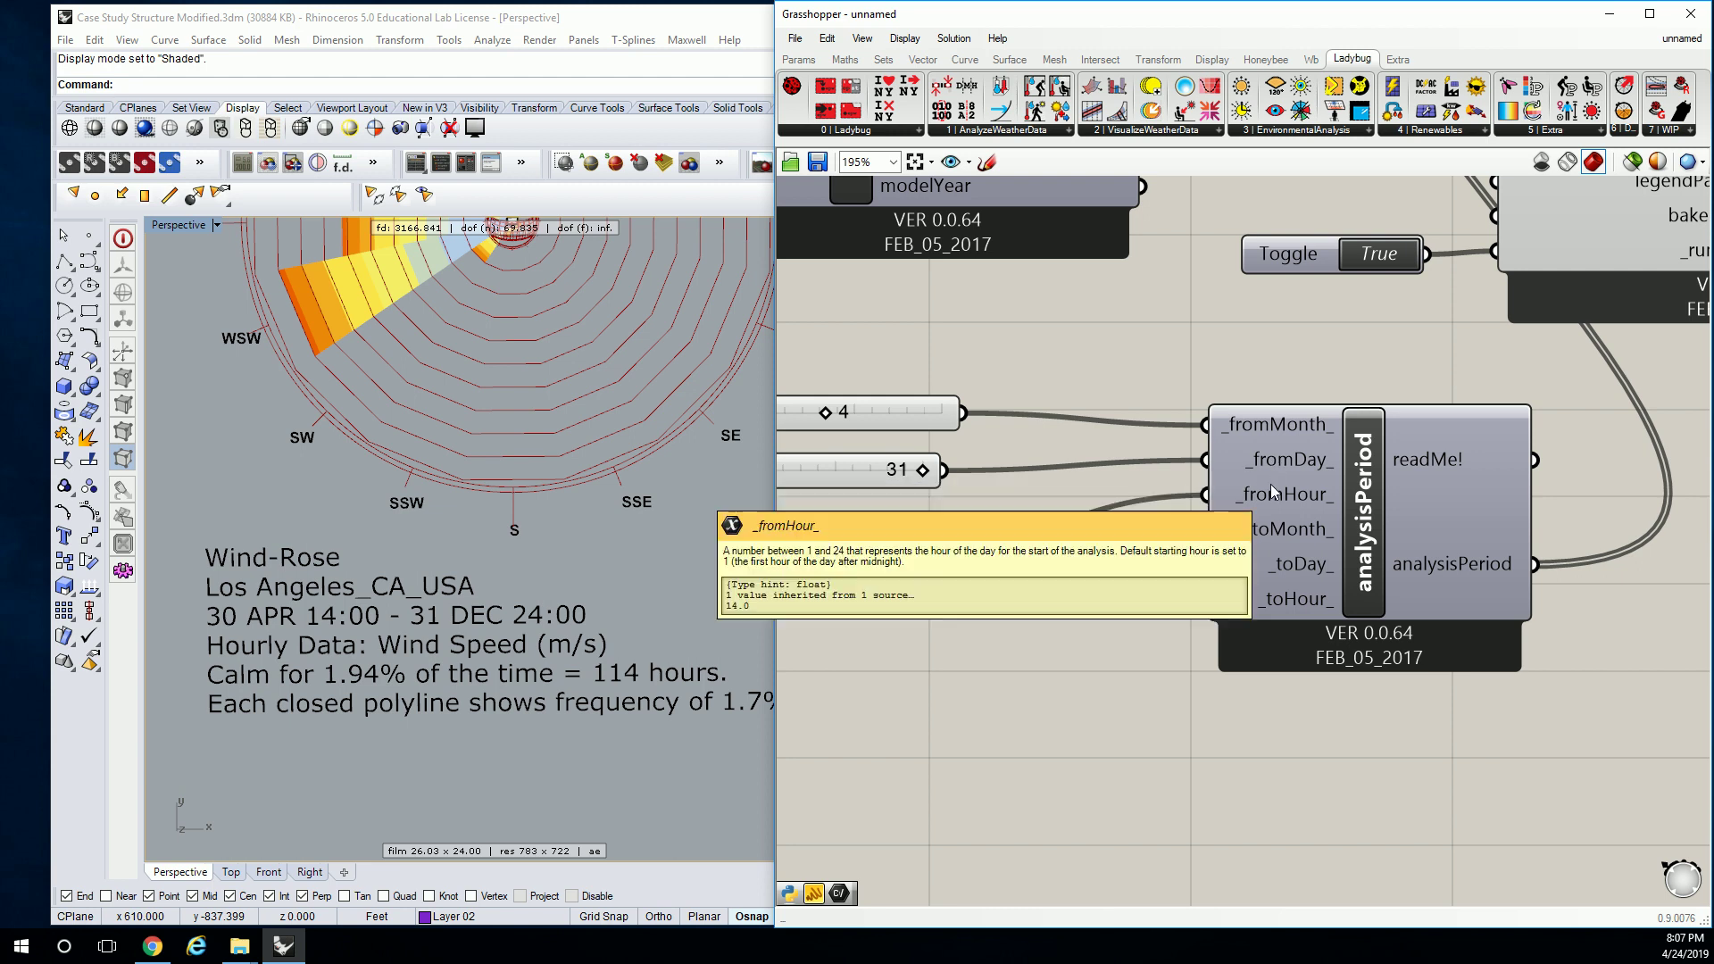
Step: Duplicate the three start-period sliders, placing the originals higher and the copies directly below them
right_click_drag(1111, 534, 1377, 429)
left_click_drag(1235, 225, 1048, 473)
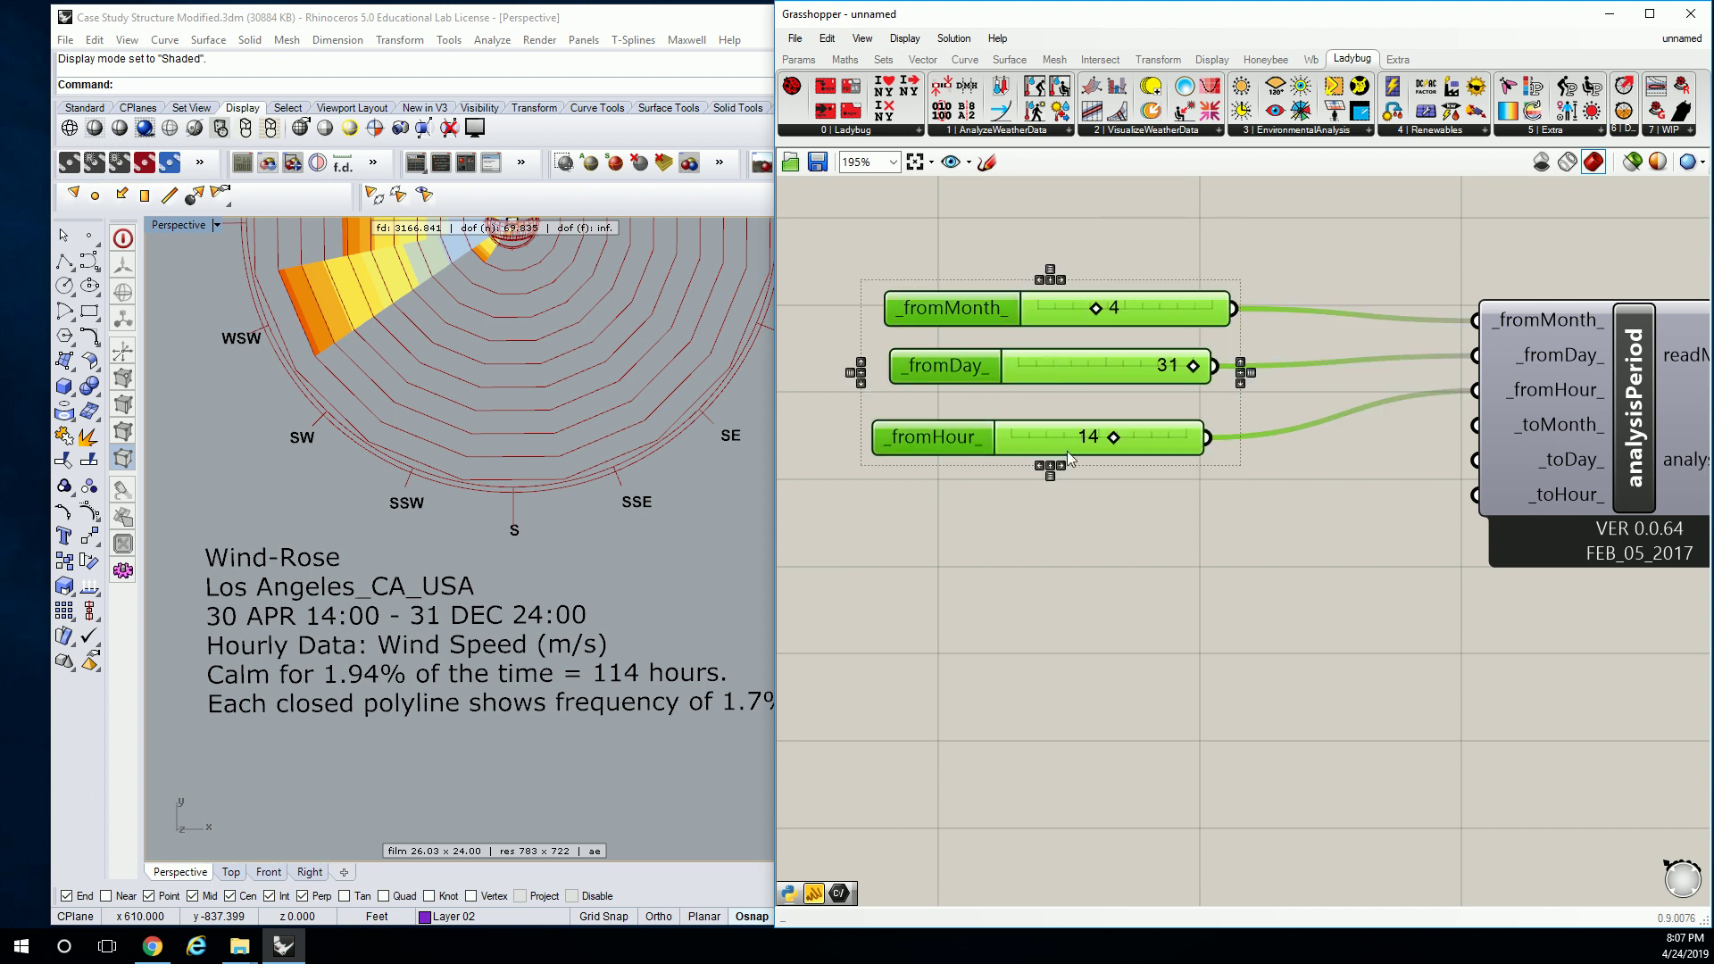
left_click_drag(1052, 350, 1127, 545)
key("ctrl+c")
key("ctrl+v")
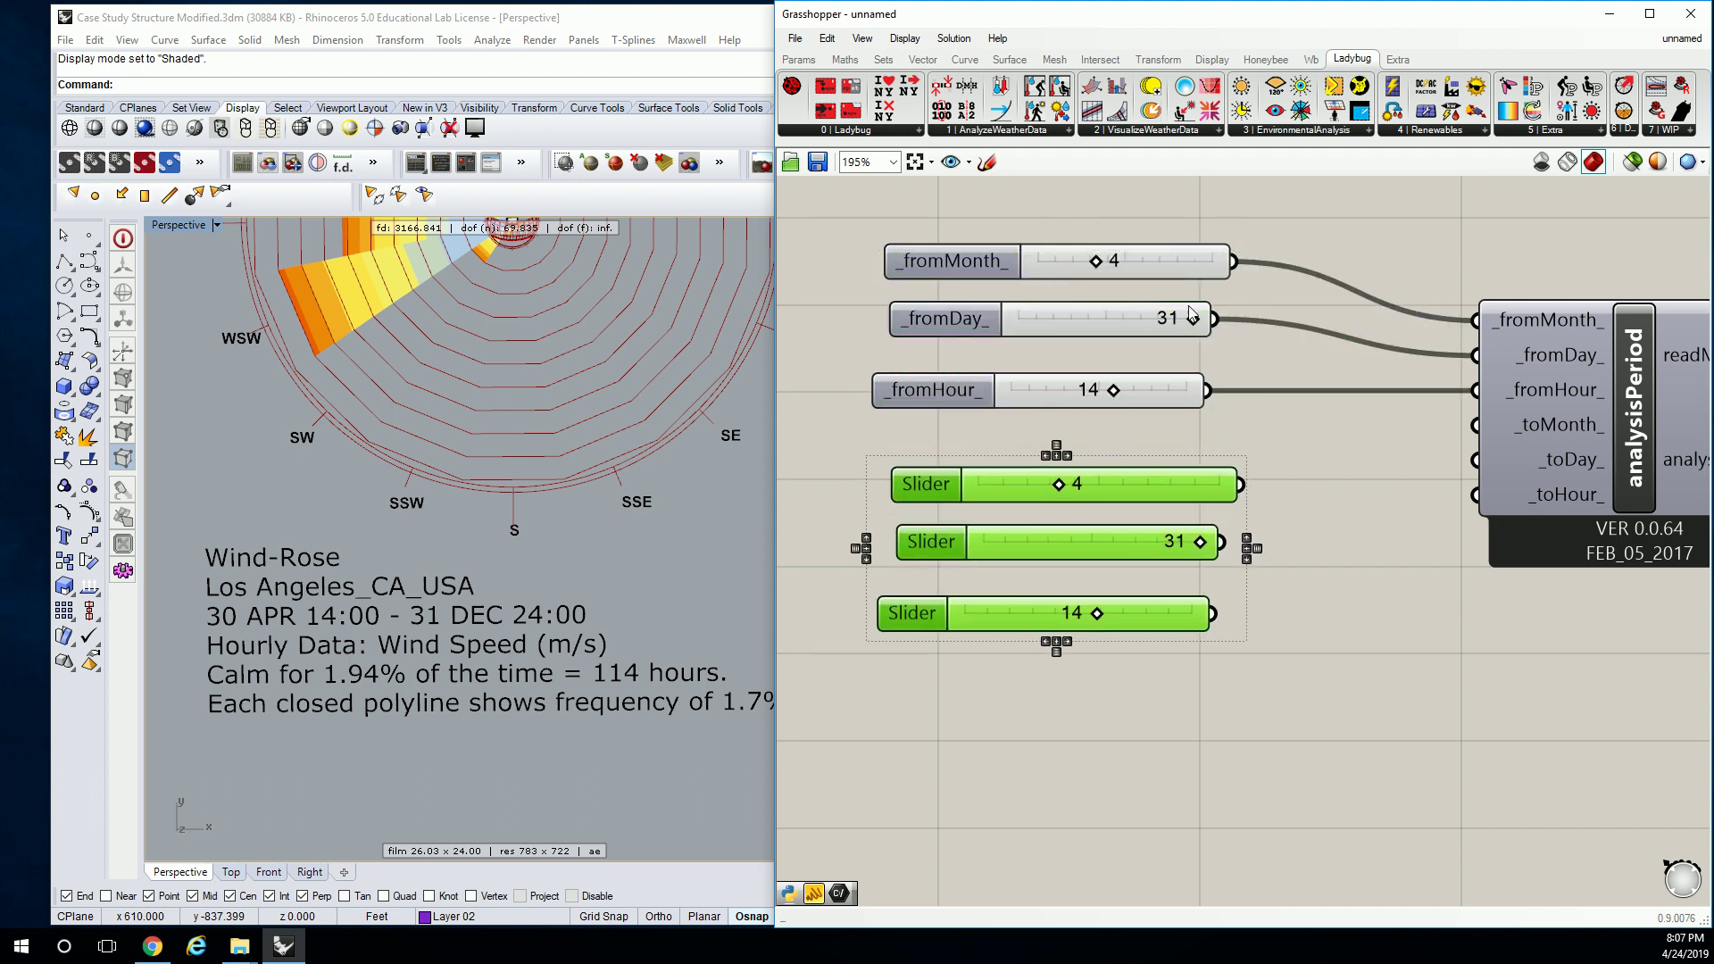
Step: Set the copied month slider to 5 and day slider to 30, and connect the copies to analysisPeriod's _toMonth_, _toDay_ and _toHour_
left_click(1311, 307)
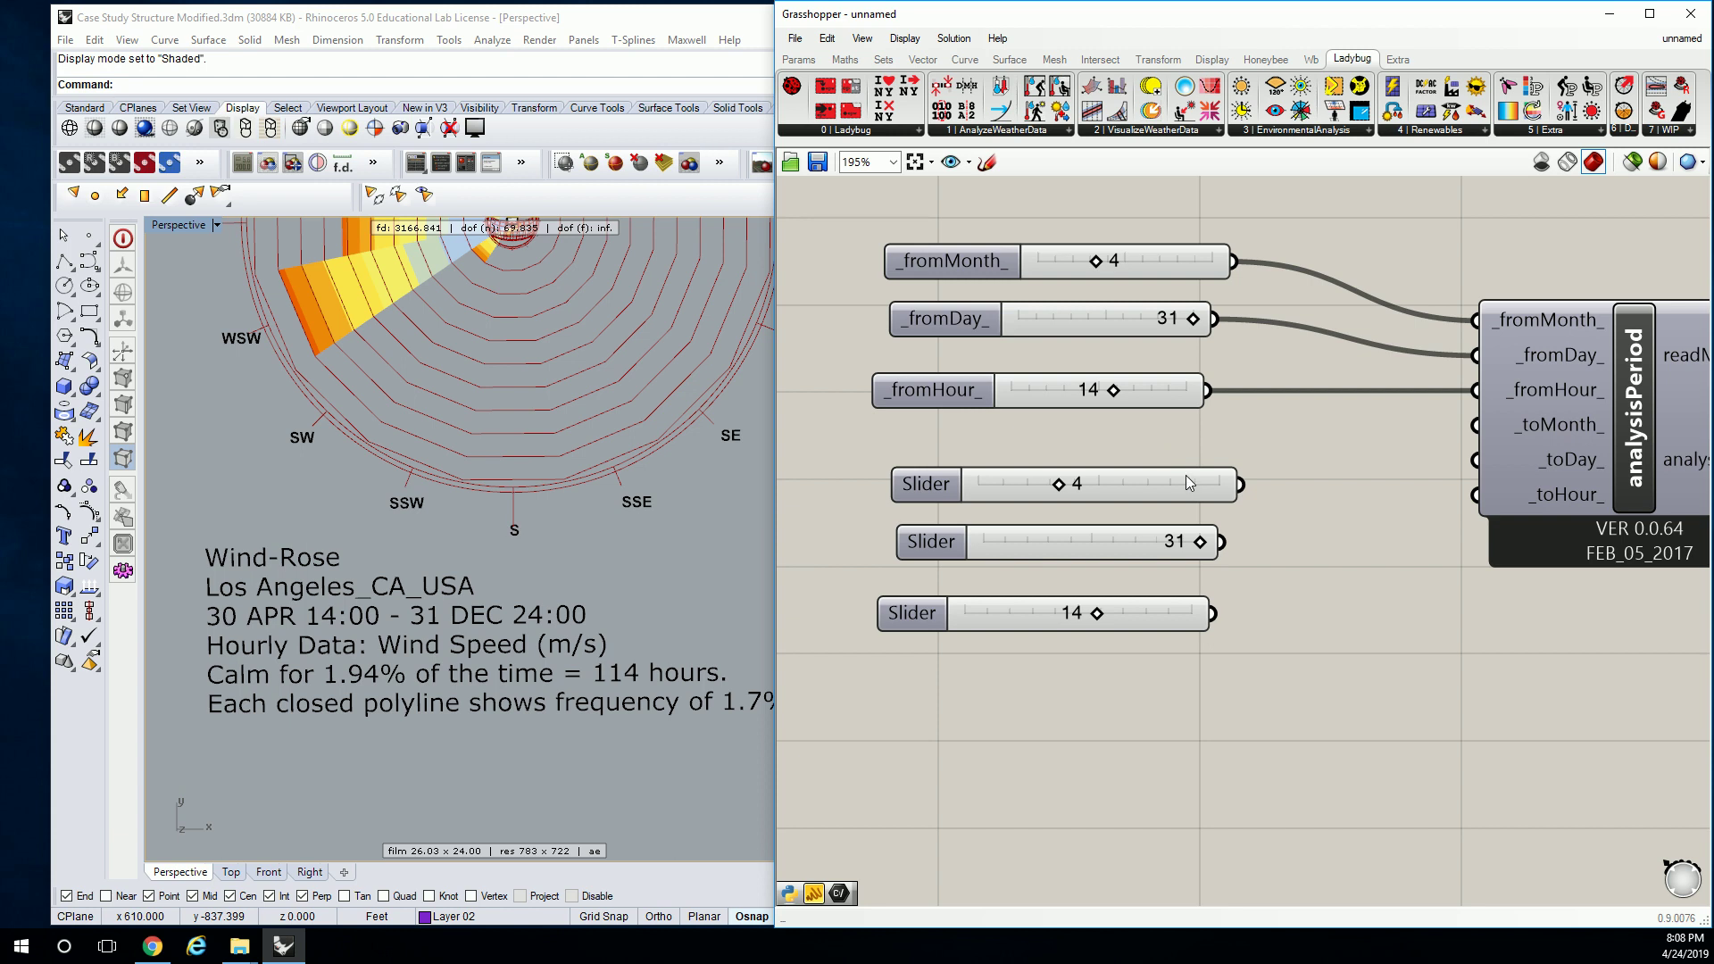
left_click_drag(1061, 485, 1079, 486)
left_click_drag(1198, 542, 1192, 542)
left_click_drag(1212, 614, 1475, 495)
left_click_drag(1221, 542, 1475, 460)
left_click_drag(1240, 484, 1476, 424)
Step: Examine the updated wind rose around the case study building from above and at ground level along the west-southwest wedge
scroll(1328, 425, "down", 1)
right_click_drag(535, 332, 459, 522, "shift")
scroll(431, 416, "up", 14)
scroll(402, 421, "up", 10)
right_click_drag(325, 447, 463, 398, "shift")
scroll(463, 398, "down", 2)
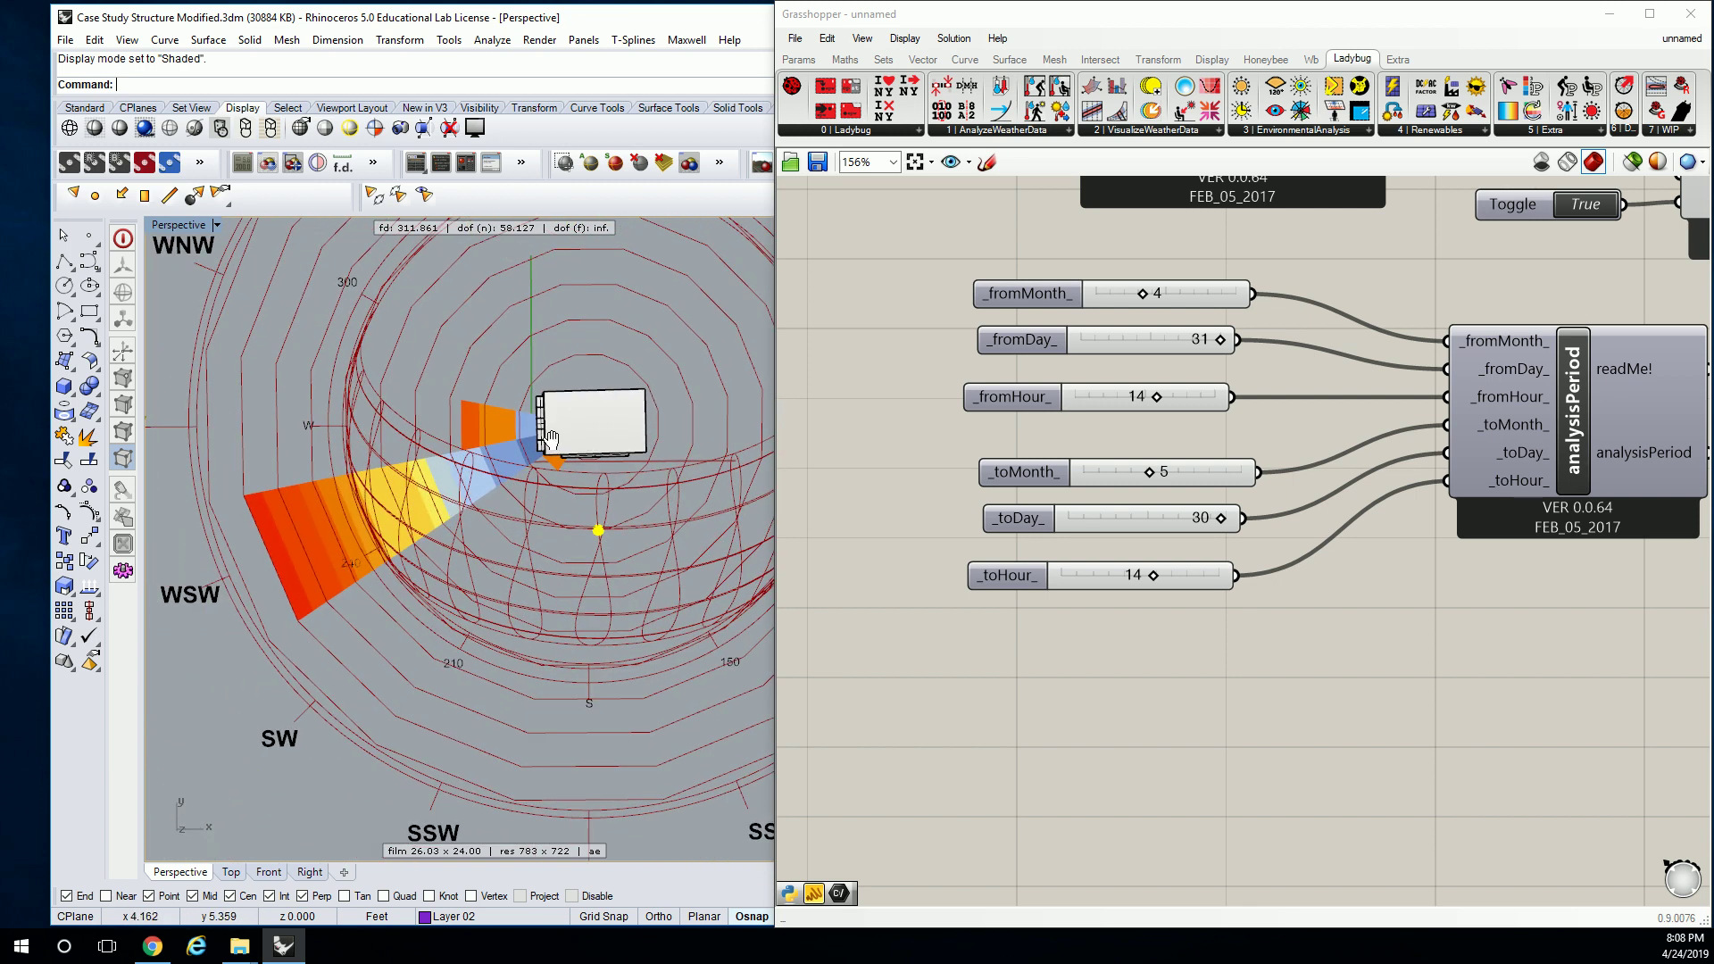
right_click_drag(613, 420, 588, 458, "shift")
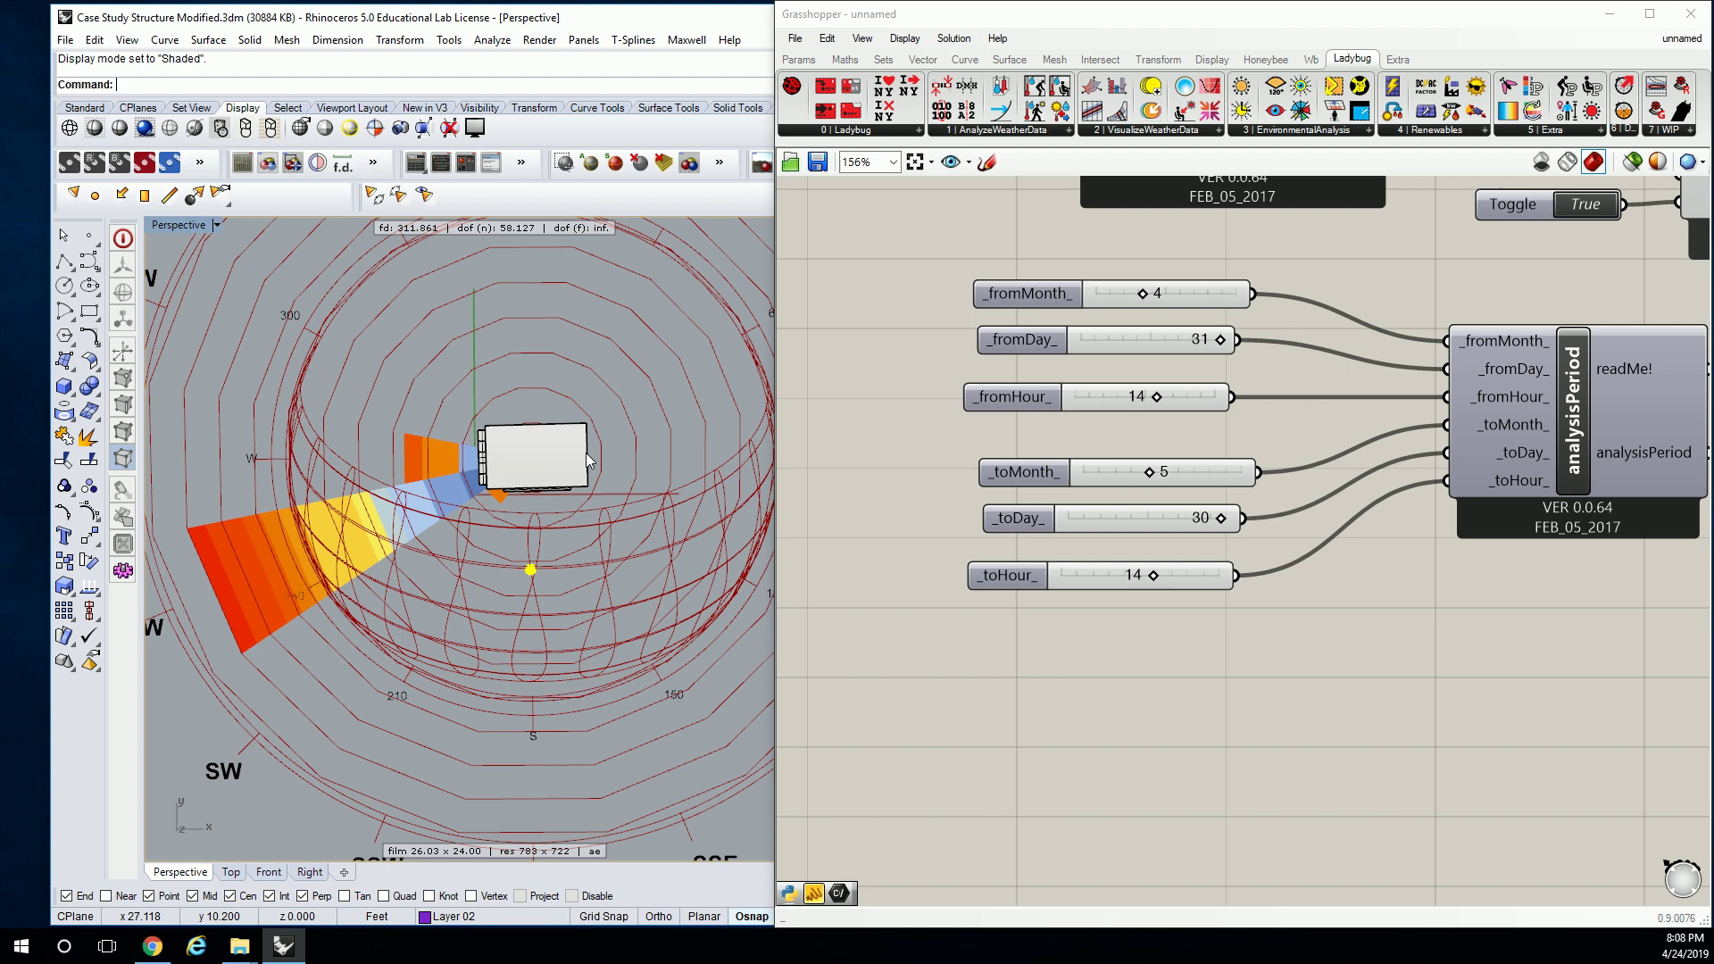
right_click_drag(587, 458, 495, 457)
scroll(463, 565, "up", 5)
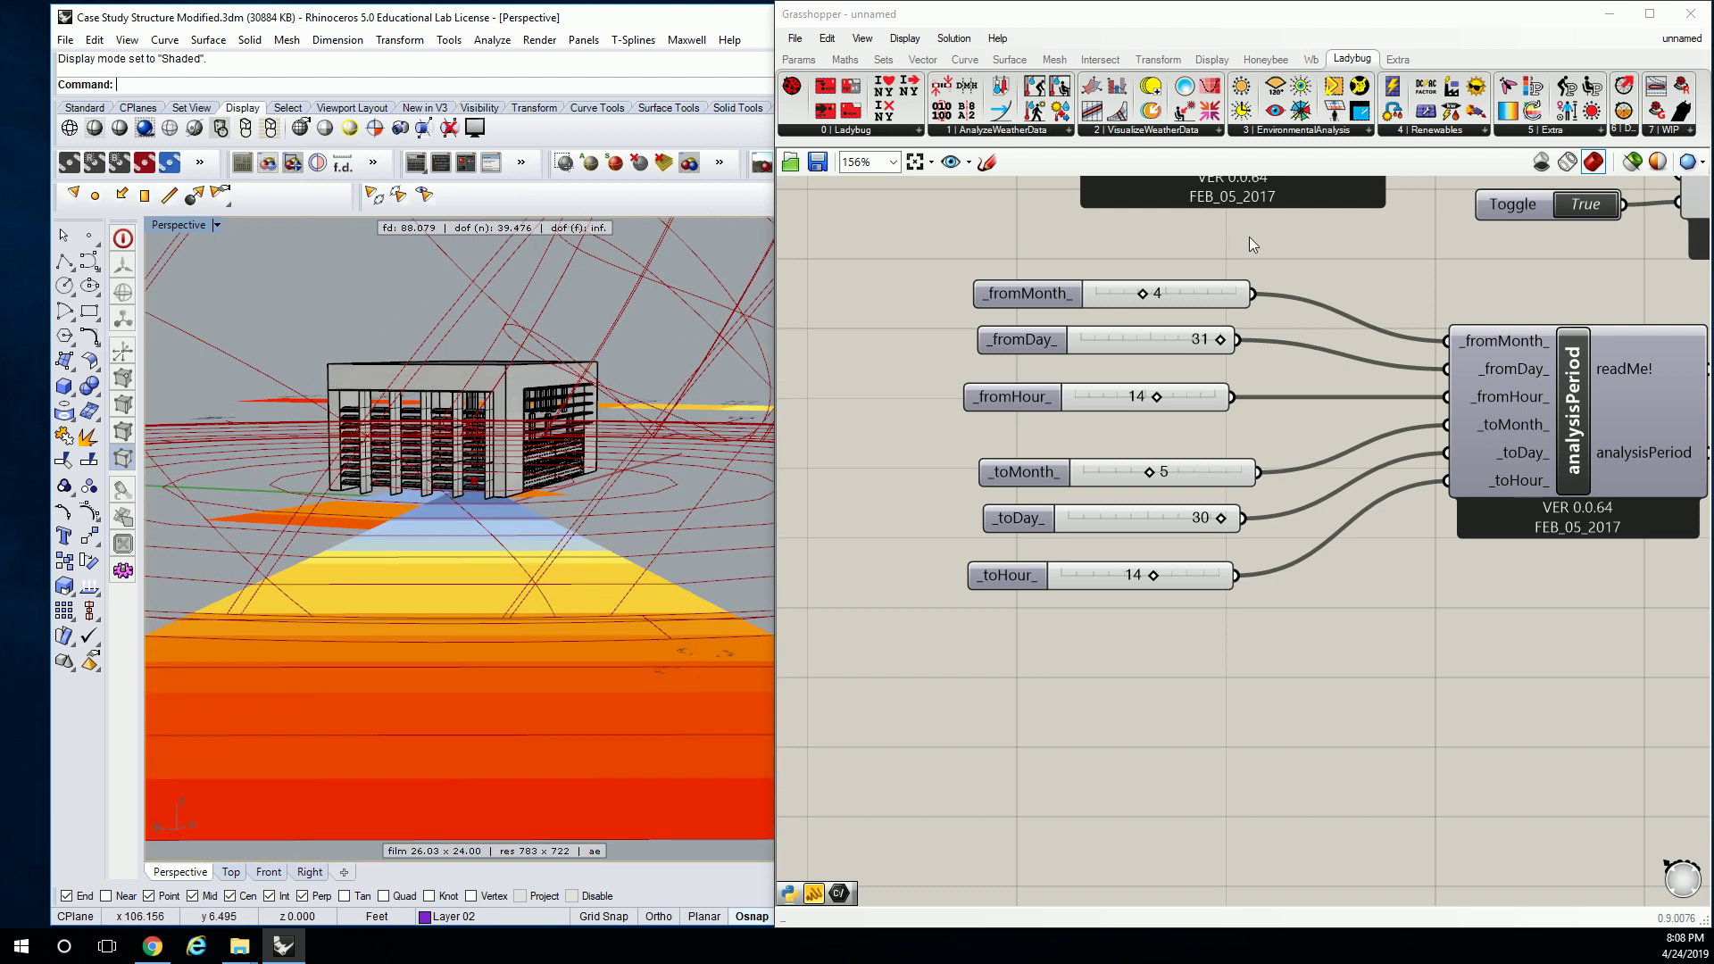
Step: Hide the sunPath component's preview to leave the wind rose around the building, and shift the windRose component slightly toward sunPath
scroll(1482, 378, "down", 4)
left_click(1635, 345)
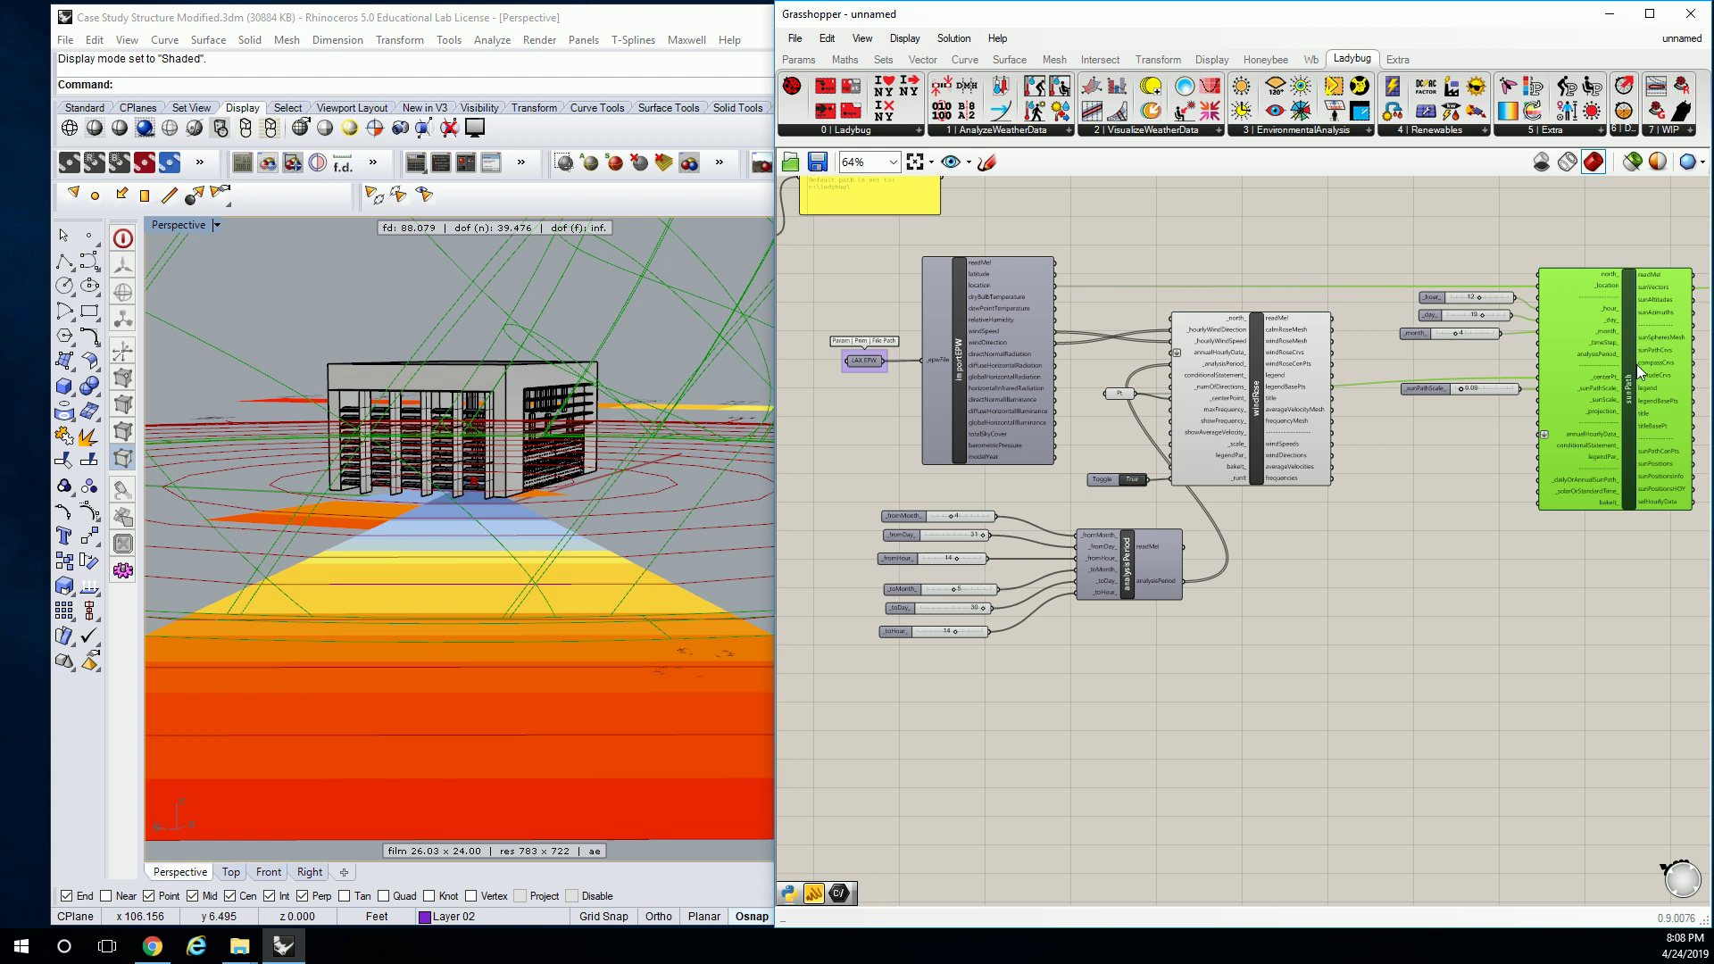
right_click_drag(575, 324, 577, 395)
scroll(578, 396, "down", 3)
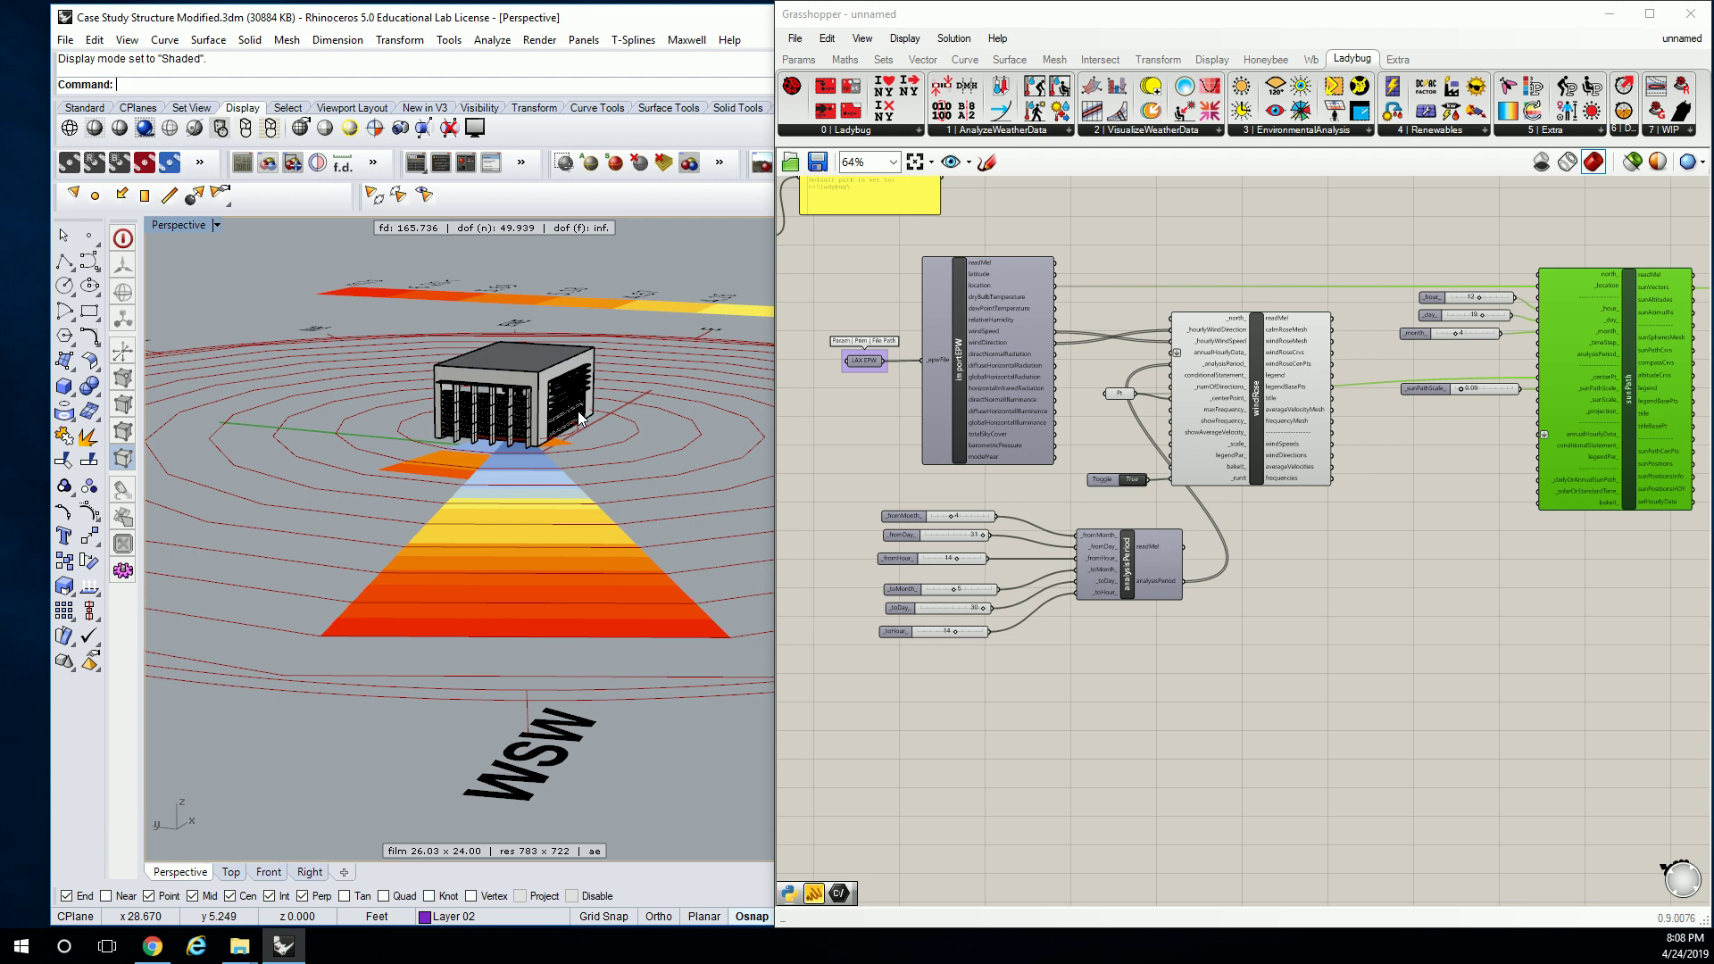
left_click_drag(1240, 389, 1278, 396)
left_click(1389, 522)
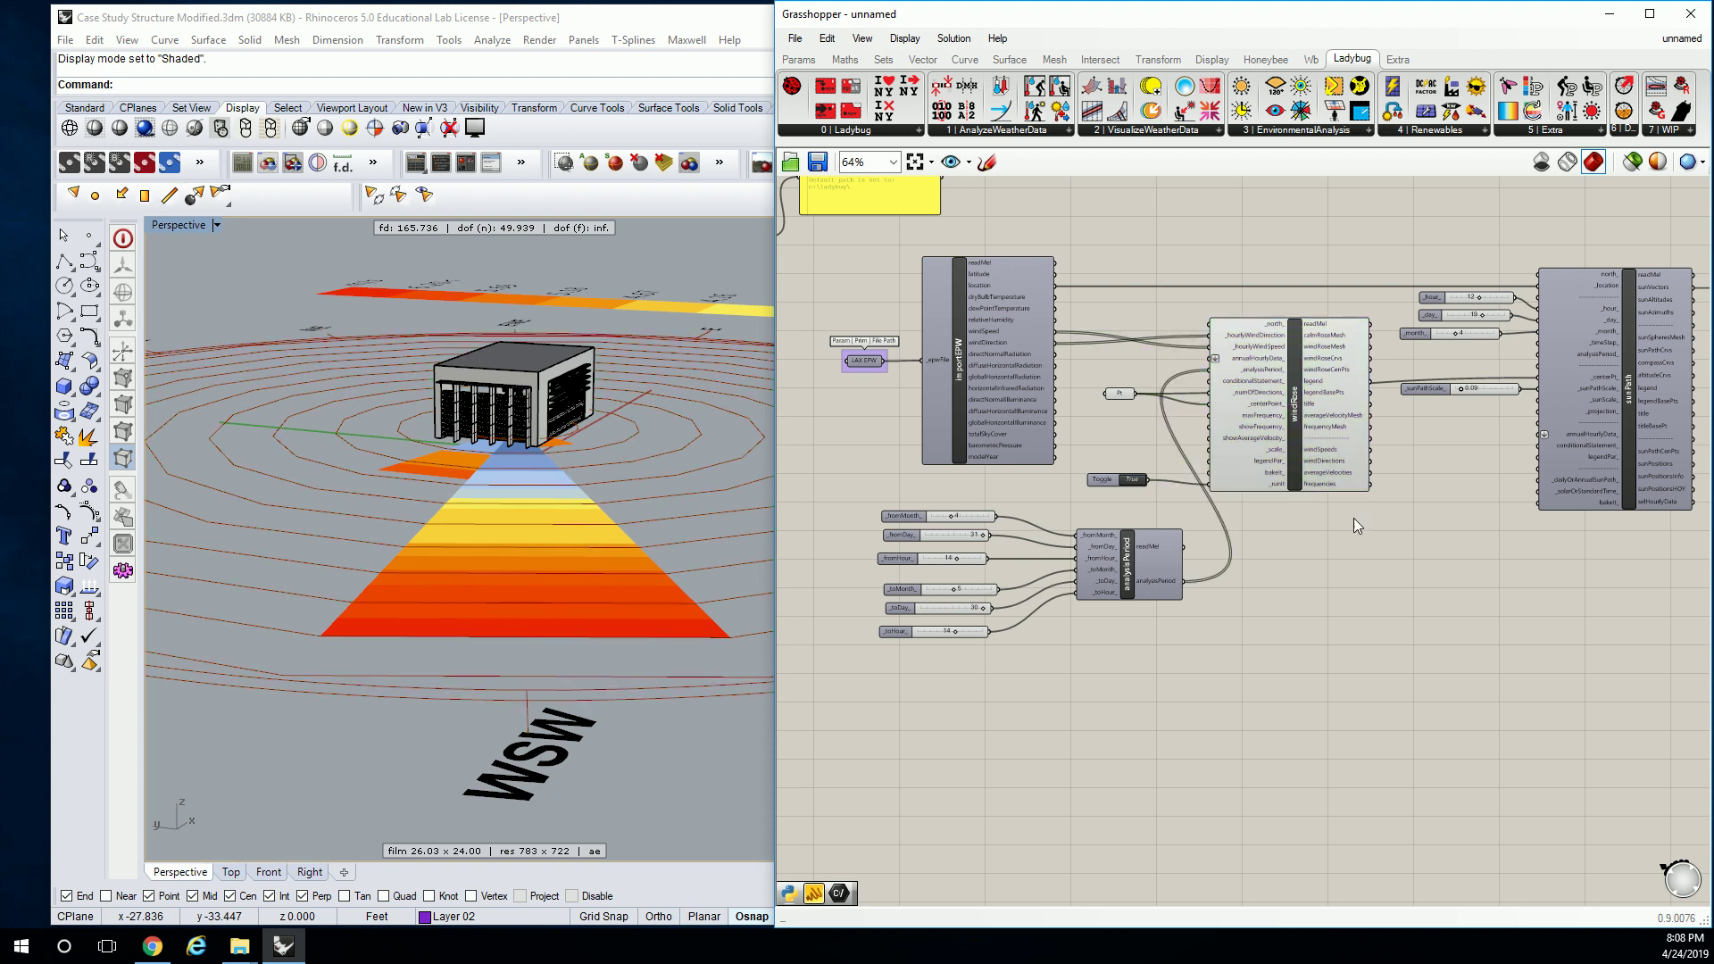